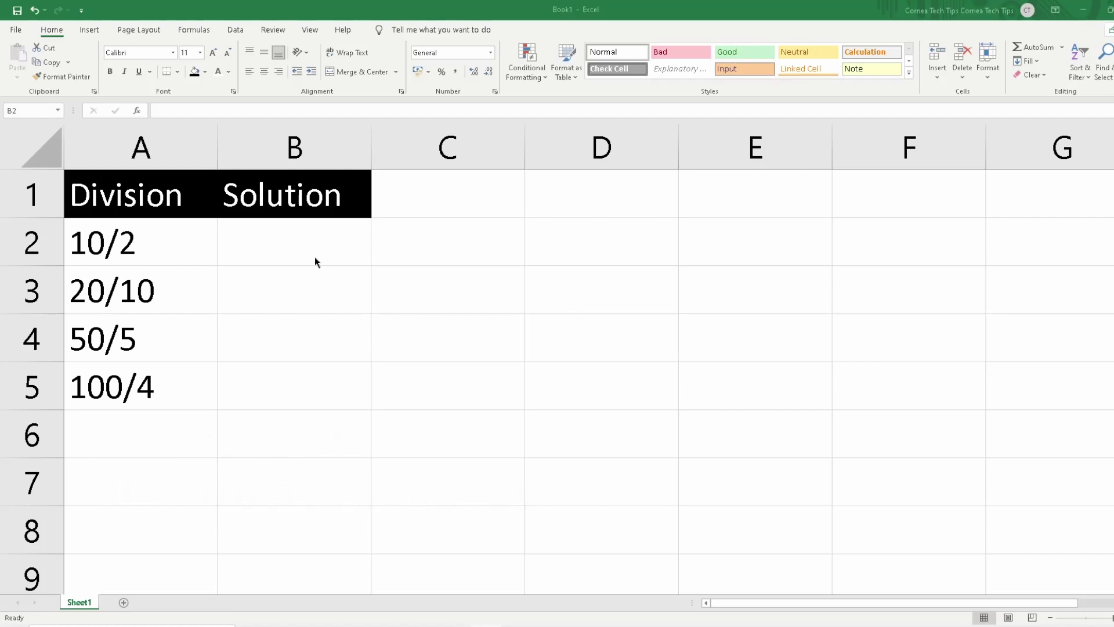
Step: Enter 10/2 without an equals sign in cell B2
click(315, 257)
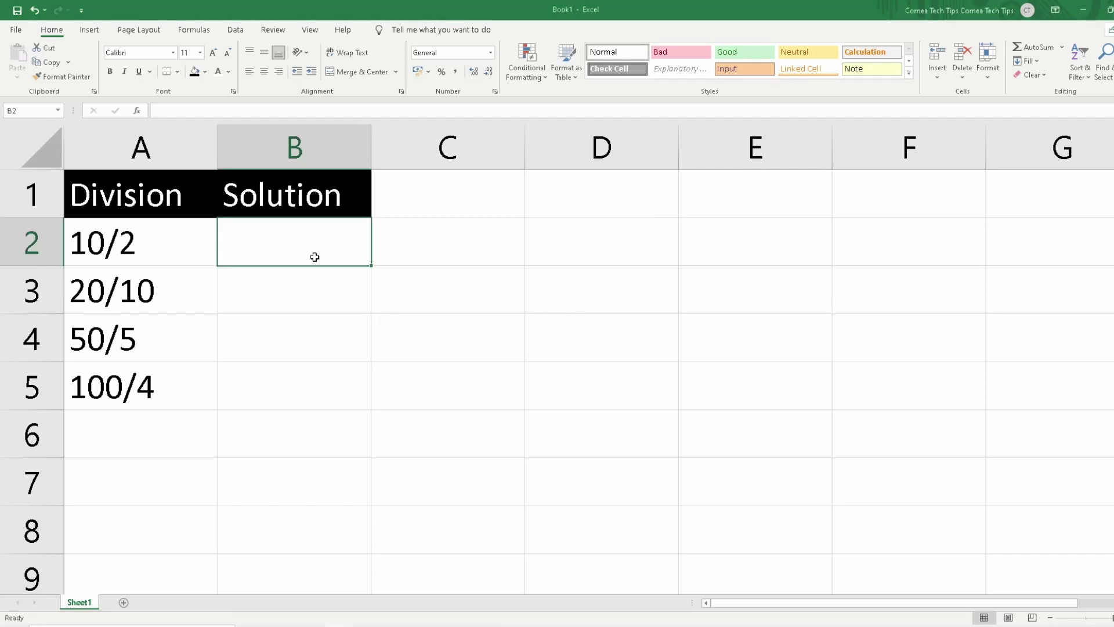
text(10)
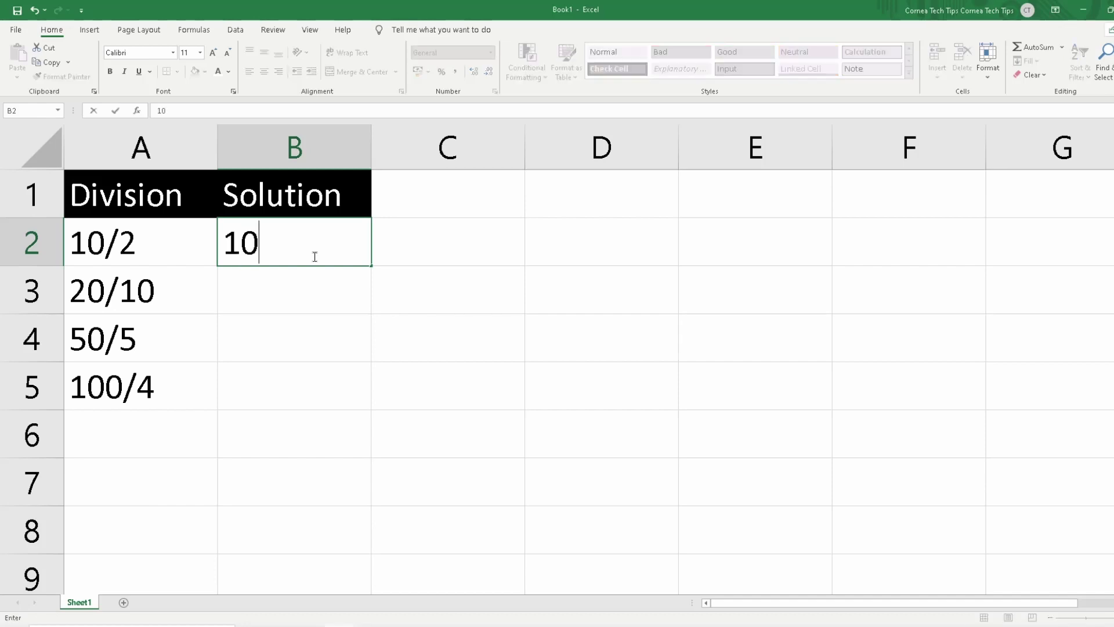
text(/2)
key(Return)
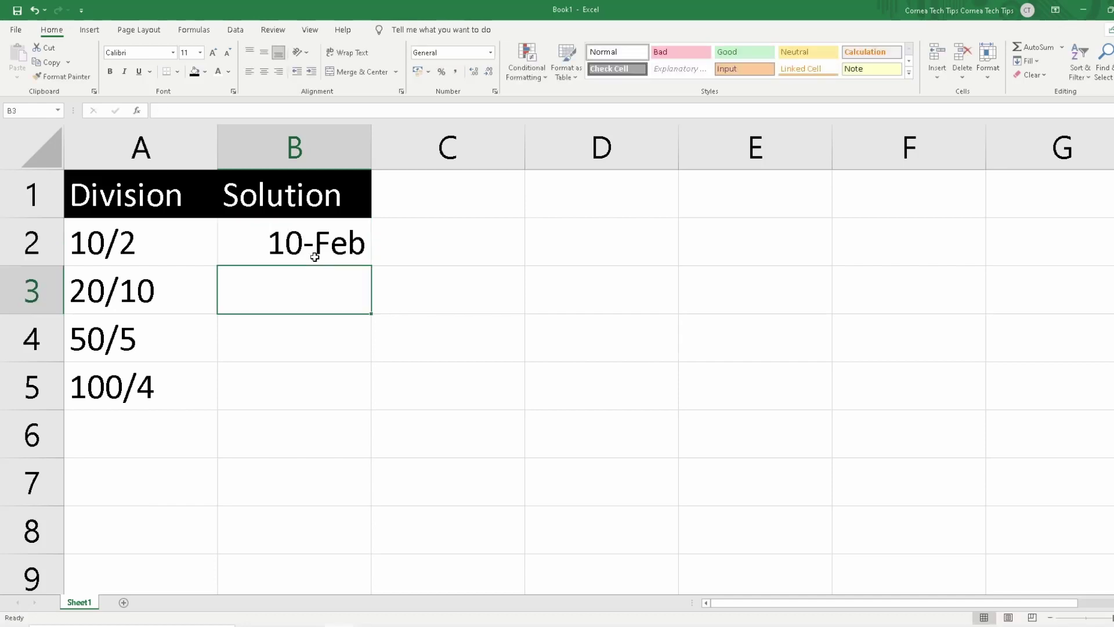
Step: Inspect the full value stored in cell B2 and clear the cell's contents
click(311, 252)
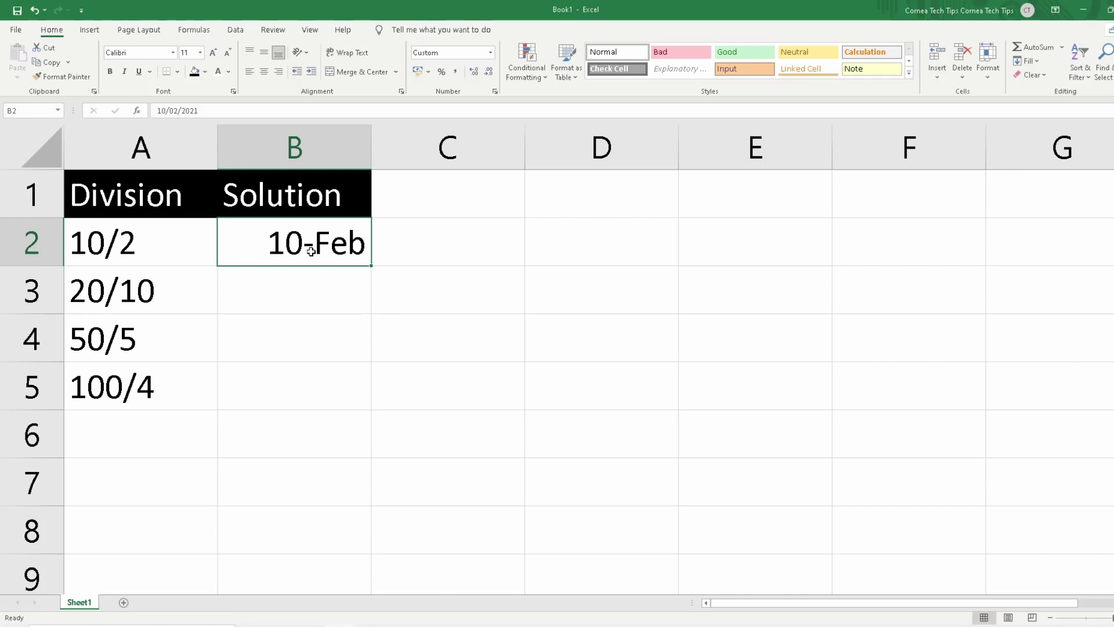
drag(157, 110, 215, 116)
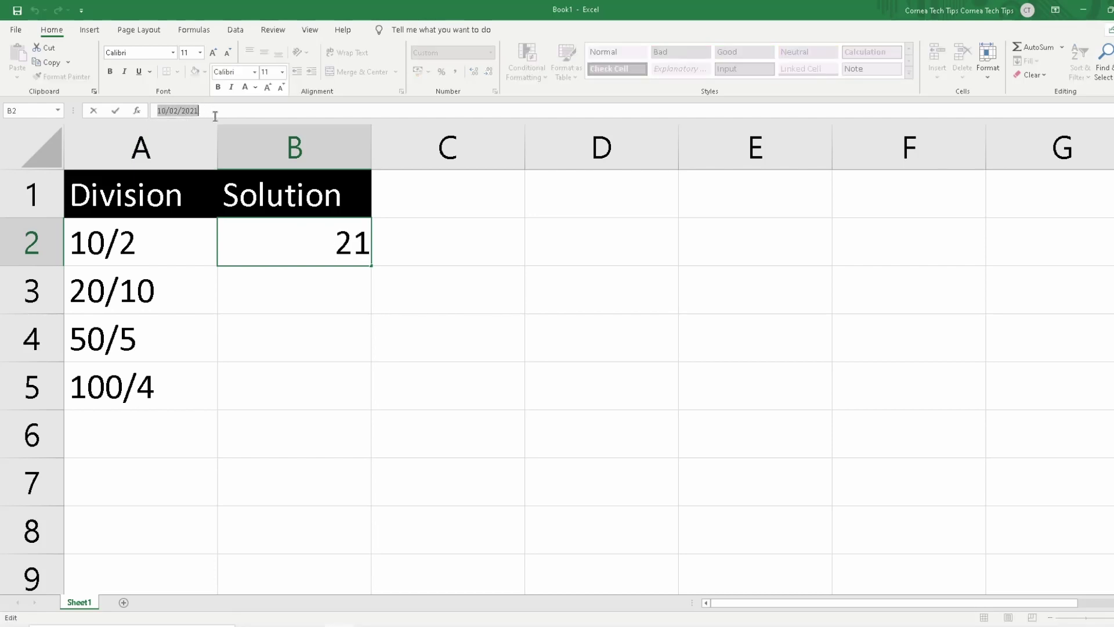
key(Escape)
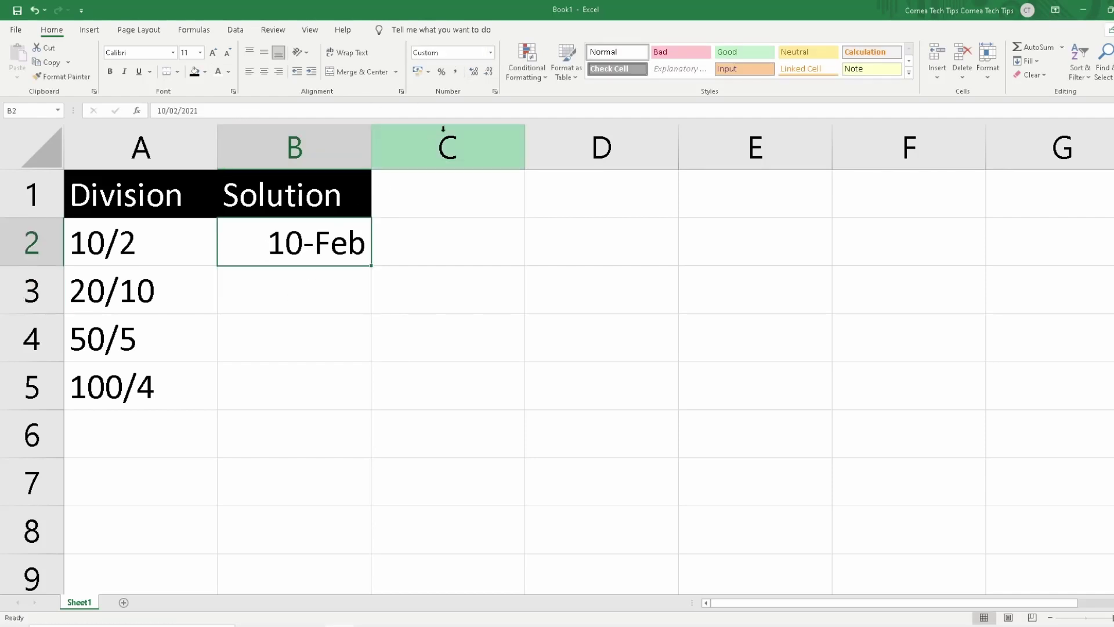
key(ctrl+z)
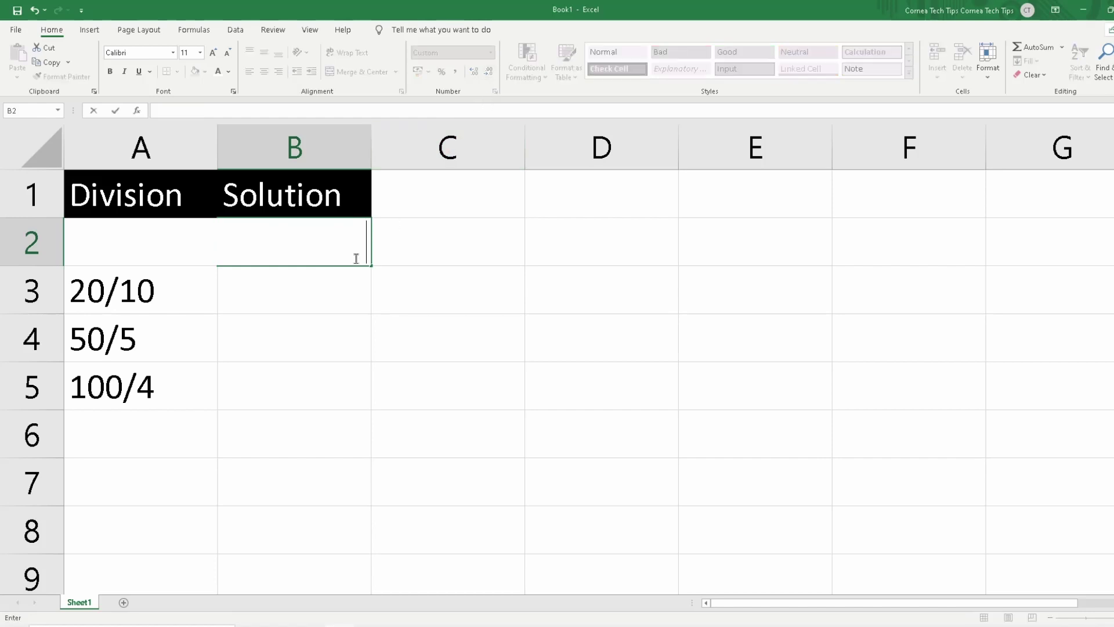
click(323, 294)
Step: Format cell B2 as Number and enter the formula =10/2 in it
click(298, 241)
click(490, 53)
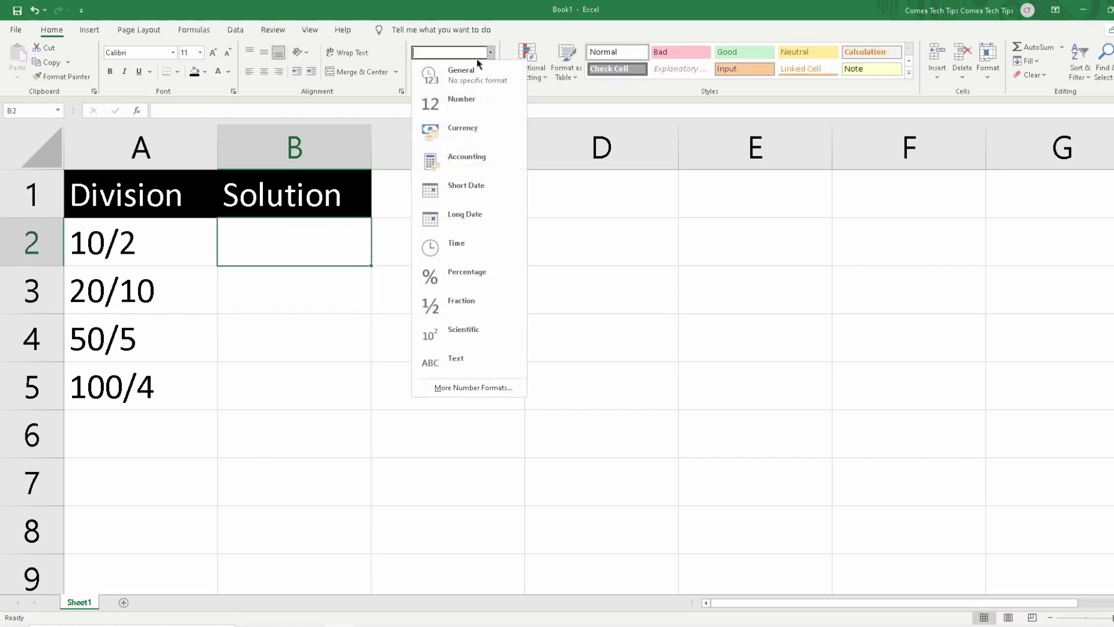
click(461, 99)
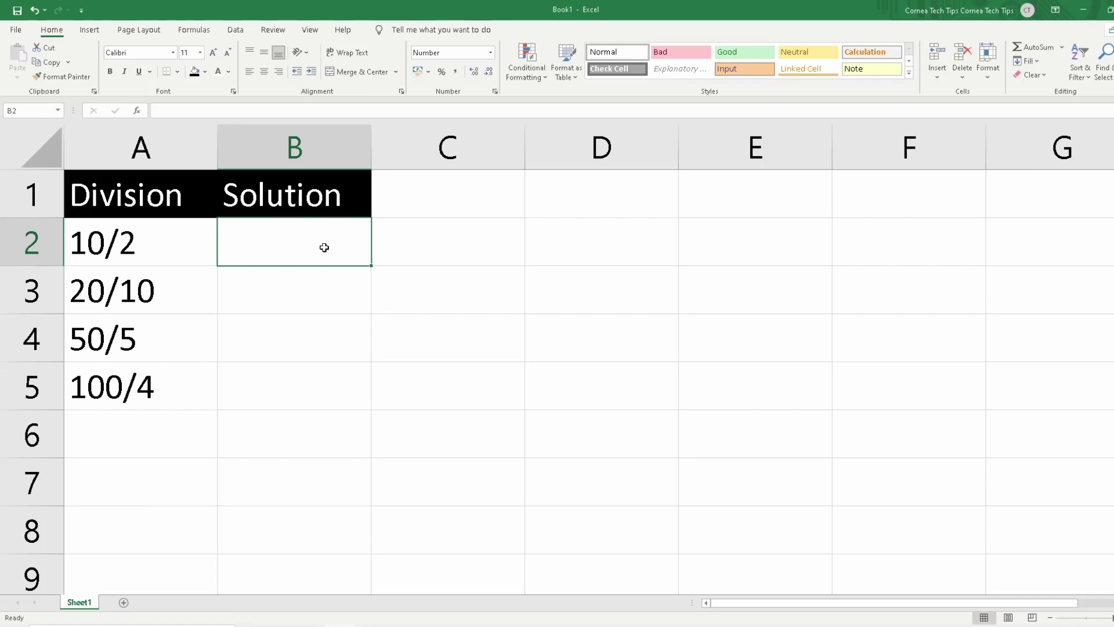
text(=)
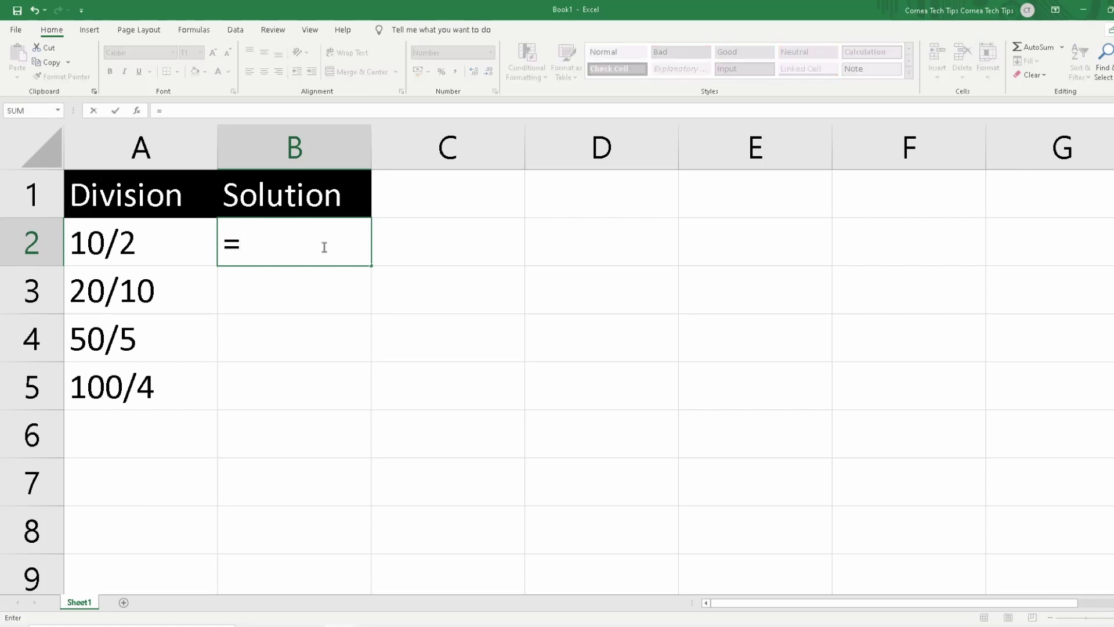
text(10/2)
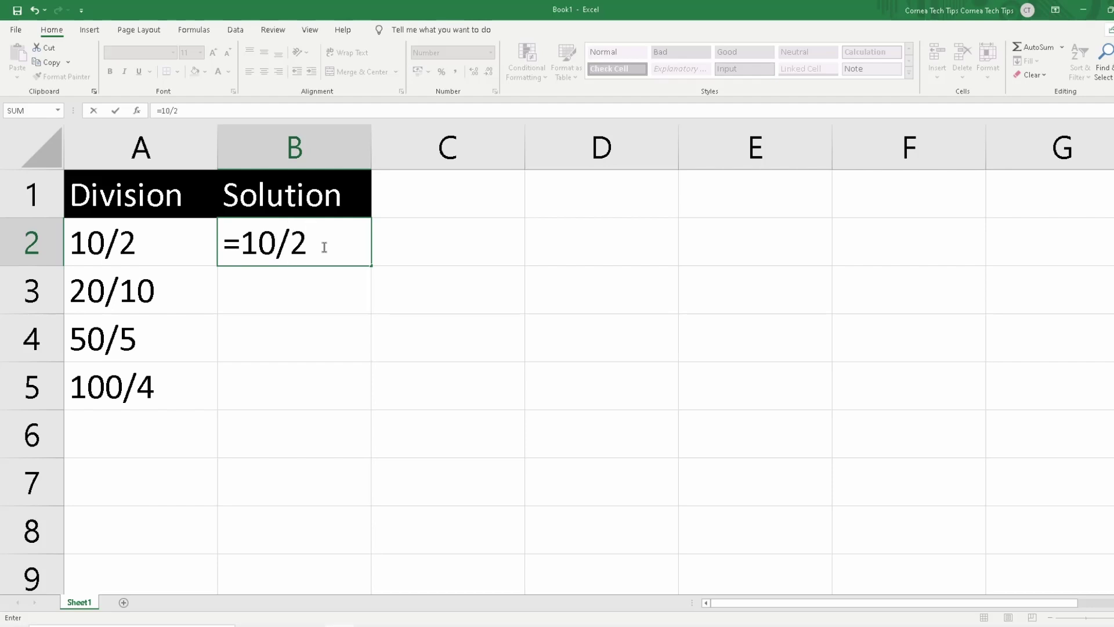
key(Return)
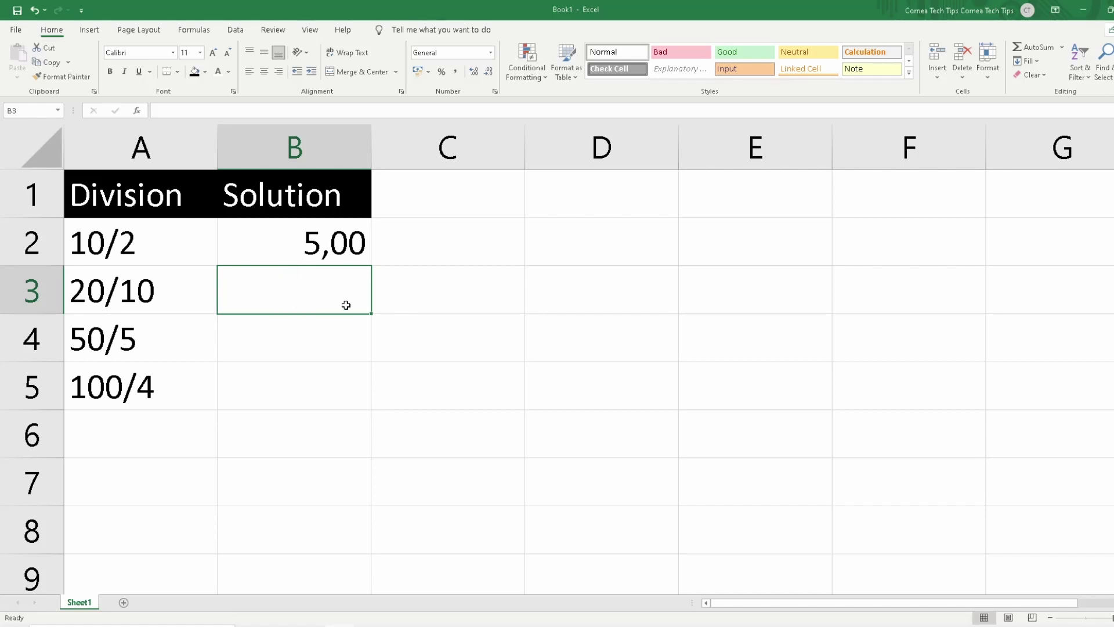
Step: Enter the formulas =20/10, =50/5 and =100/4 in cells B3, B4 and B5 of the Solution column
text(=)
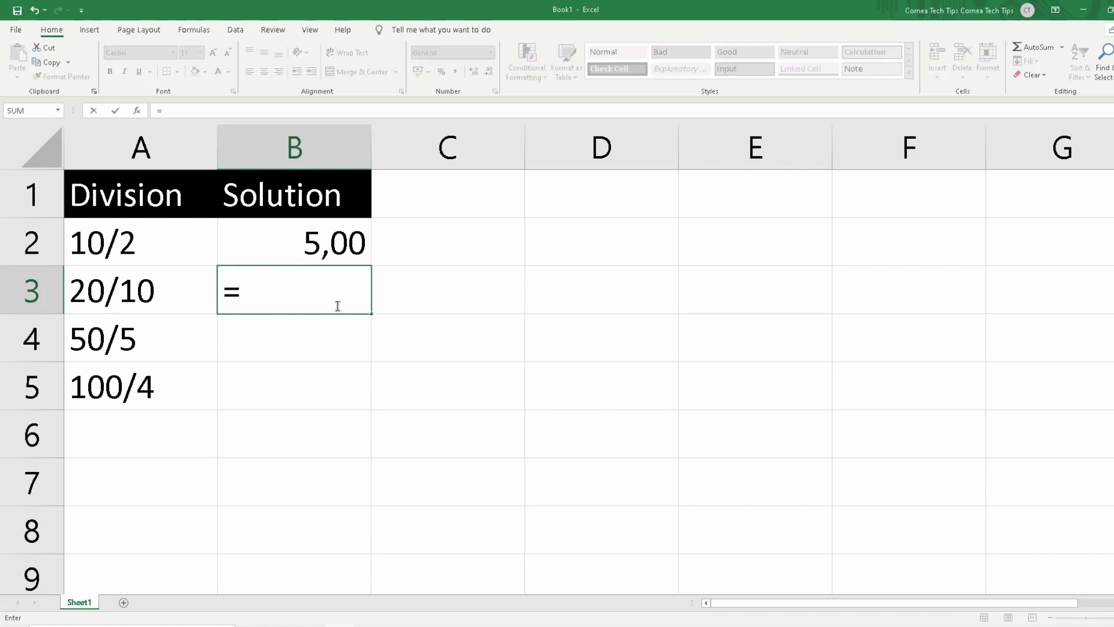
text(20/10)
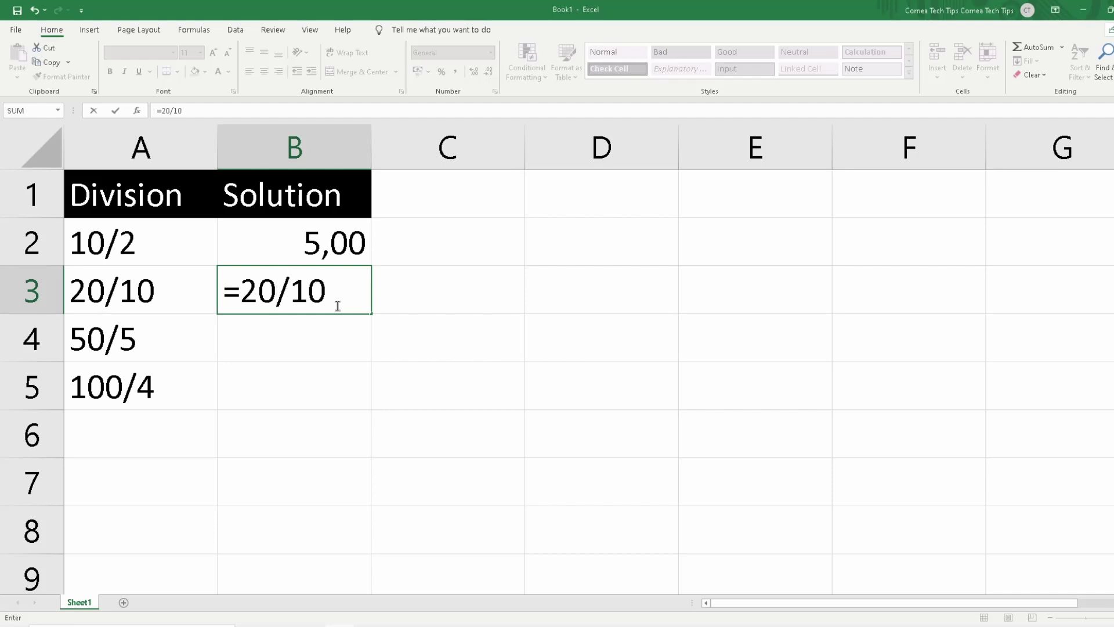
key(Return)
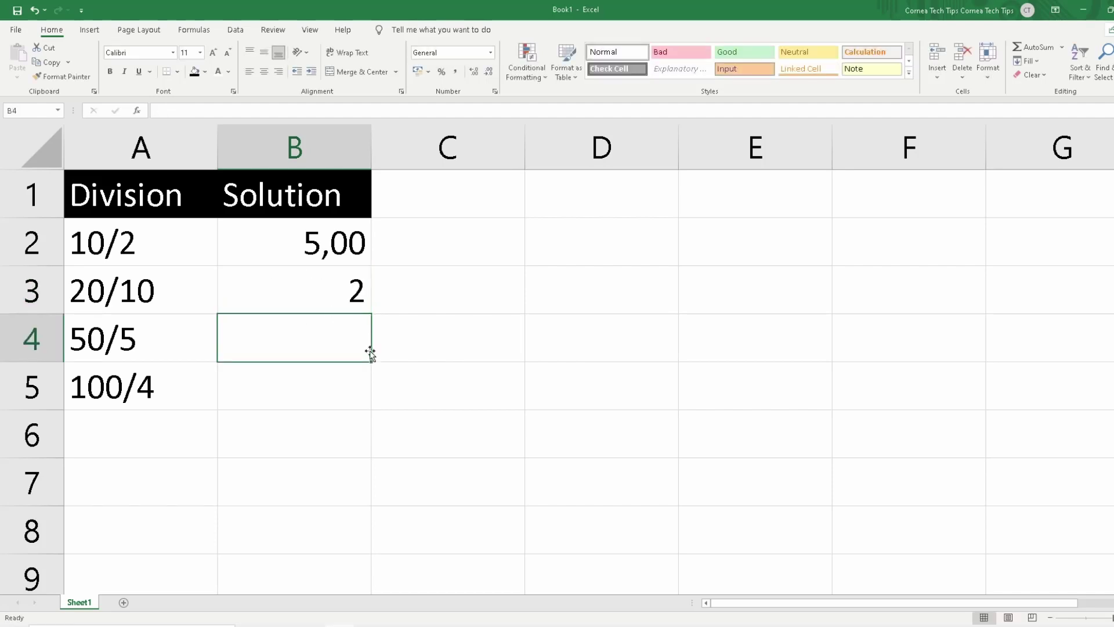
text(=50)
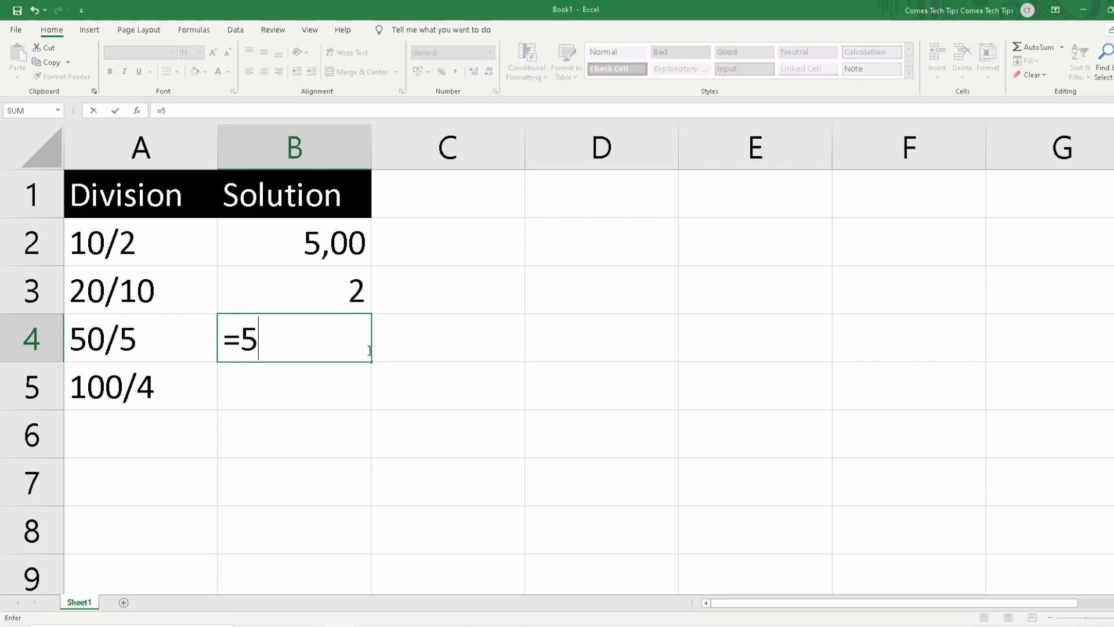
key(BackSpace)
text(0/5)
key(Return)
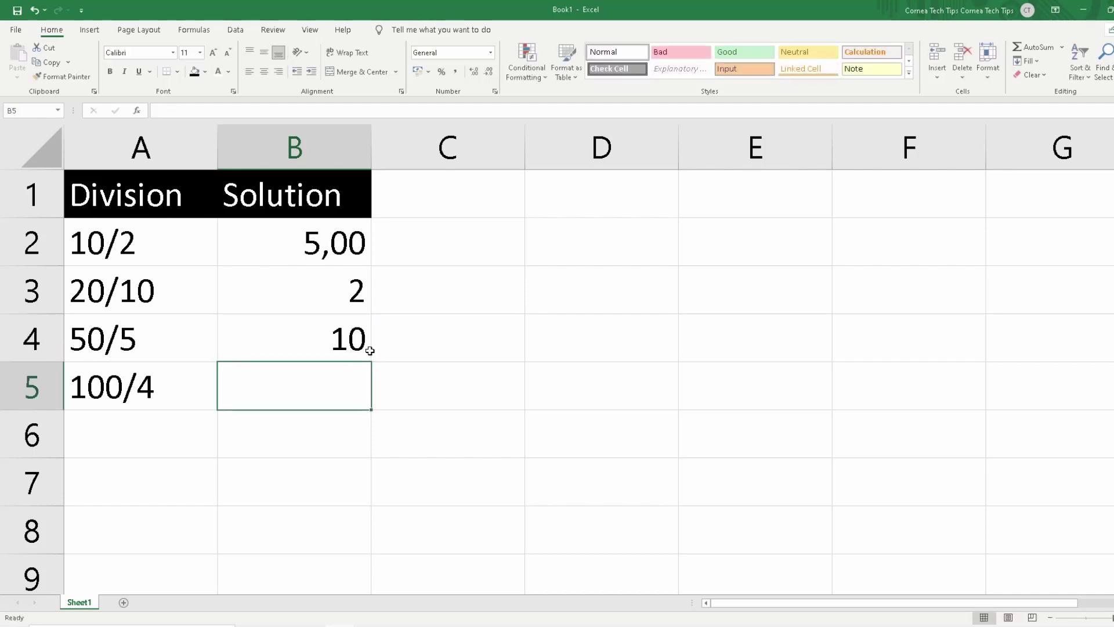
text(=)
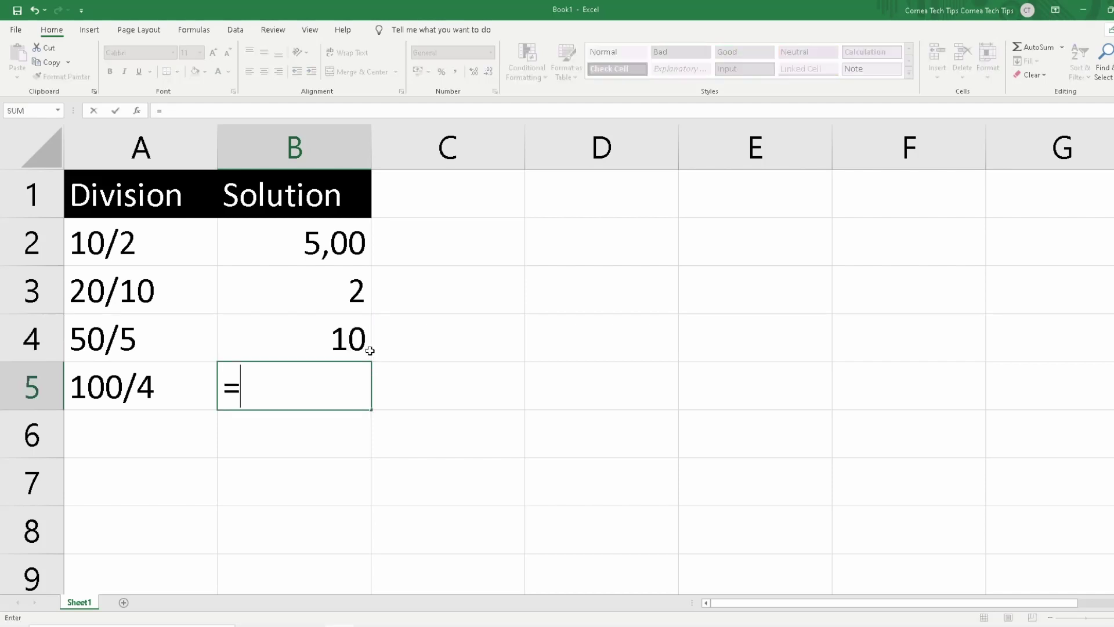
text(100/4)
key(Return)
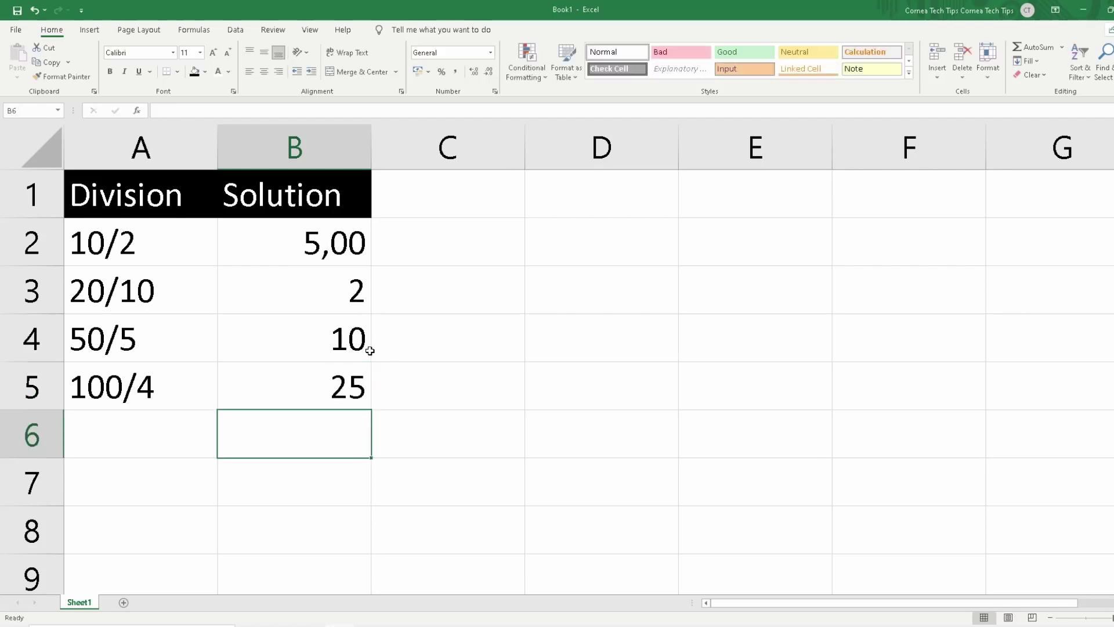
Step: Remove the two decimal places from the division result in cell B2
click(353, 251)
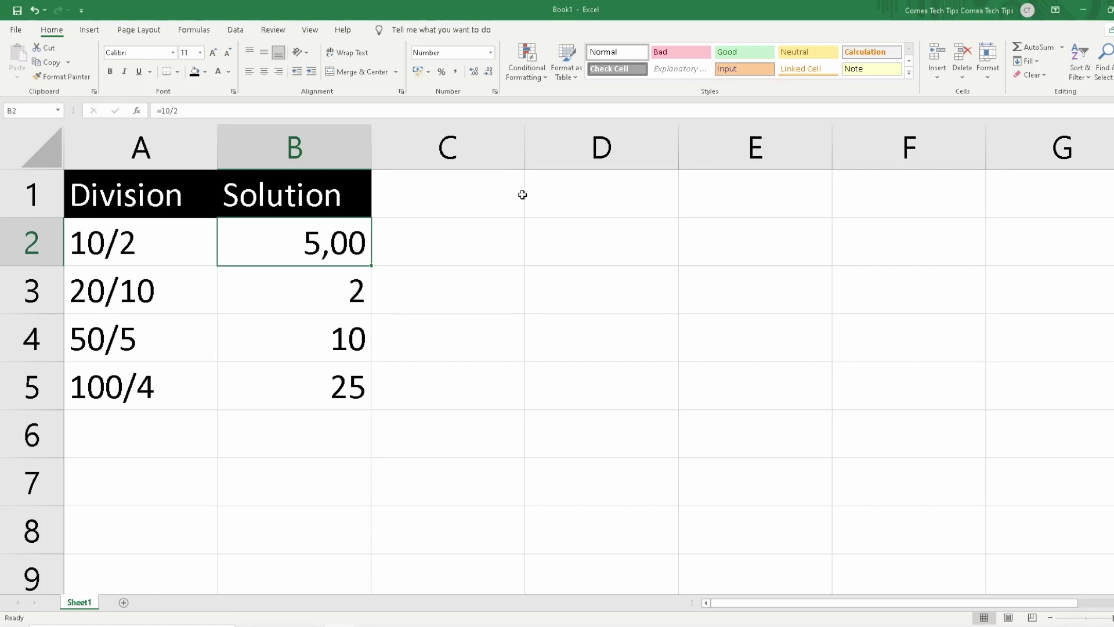
click(486, 73)
click(486, 74)
click(398, 354)
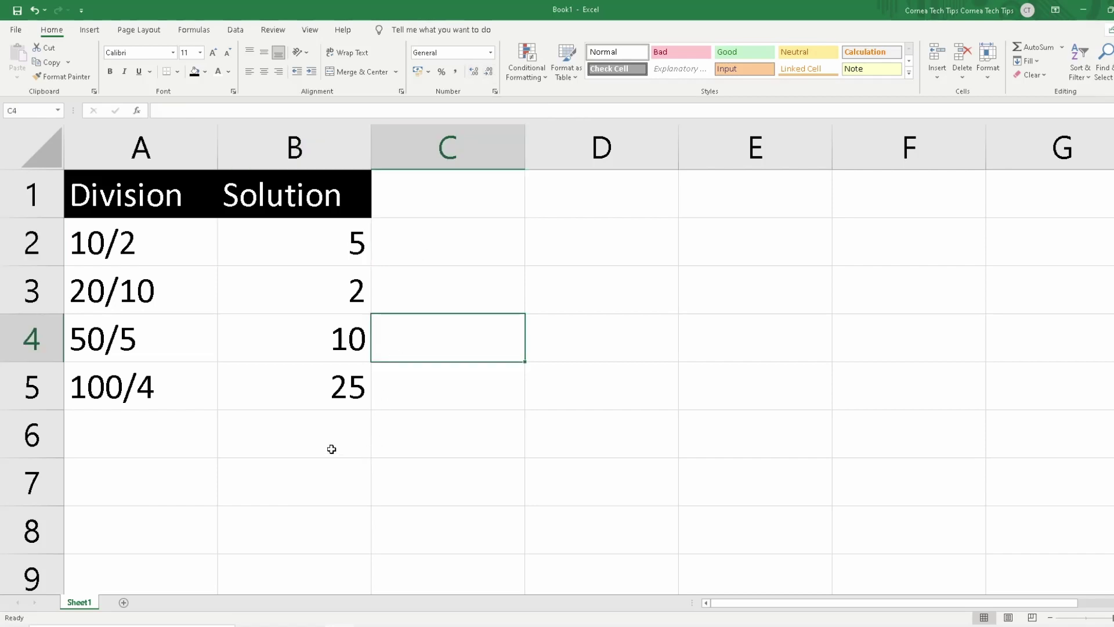
click(354, 452)
click(326, 252)
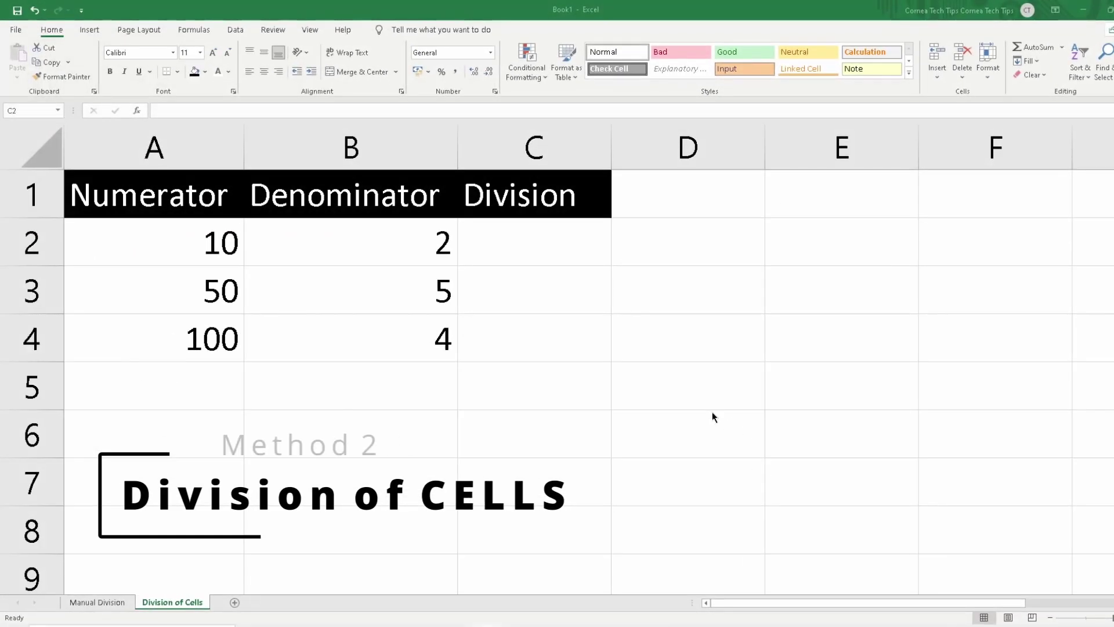
Step: Look over the Numerator and Denominator columns on the Division of Cells sheet
click(462, 241)
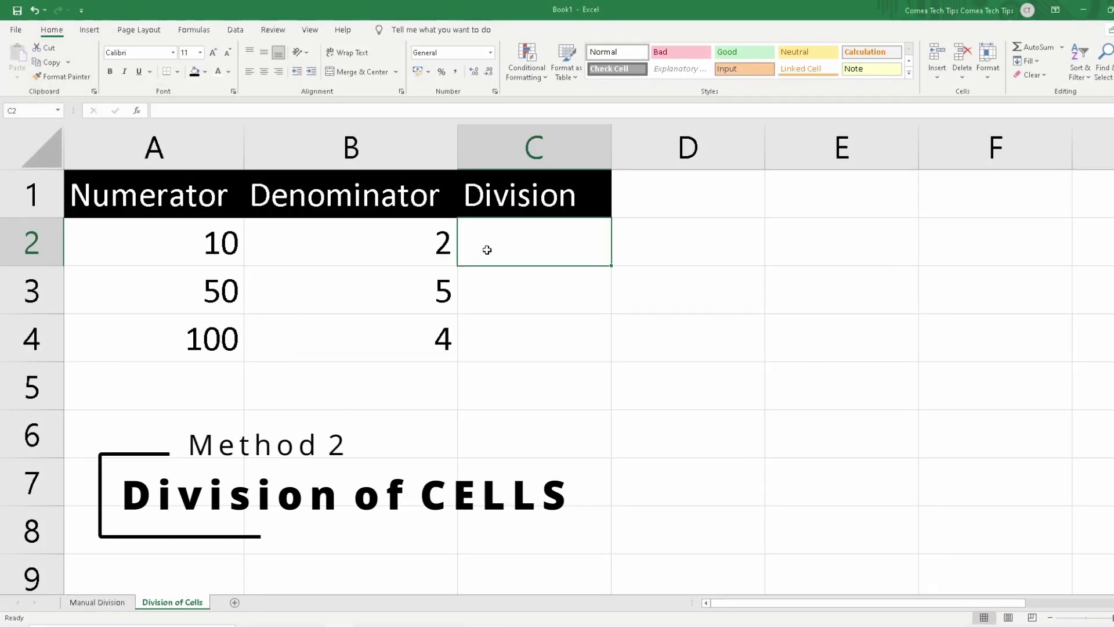
click(550, 324)
drag(203, 206, 196, 342)
click(223, 391)
drag(396, 202, 390, 346)
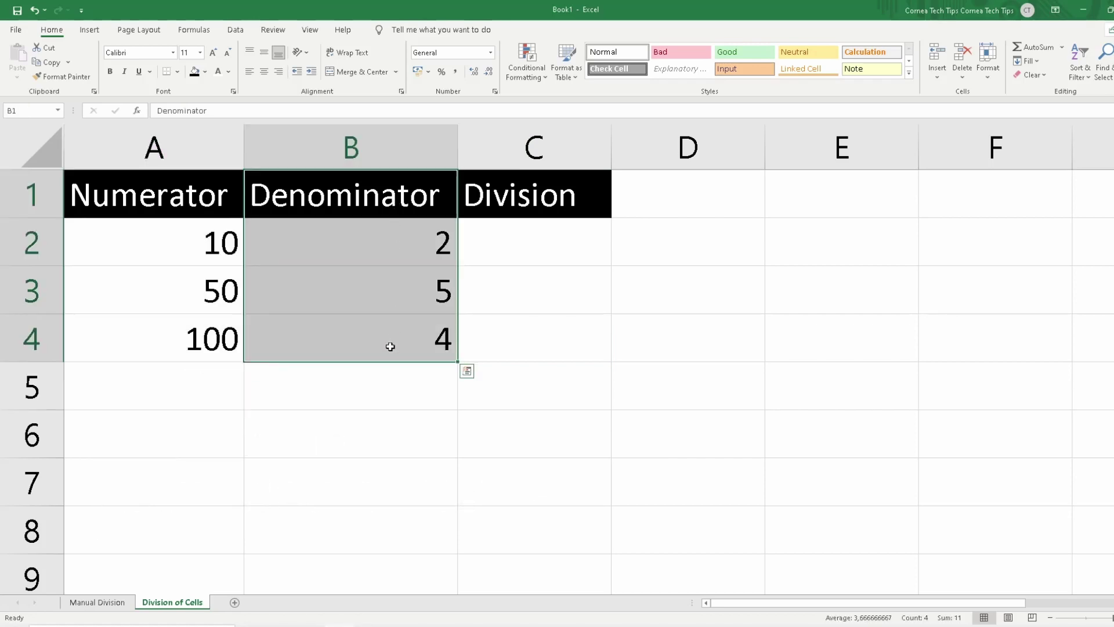
click(394, 380)
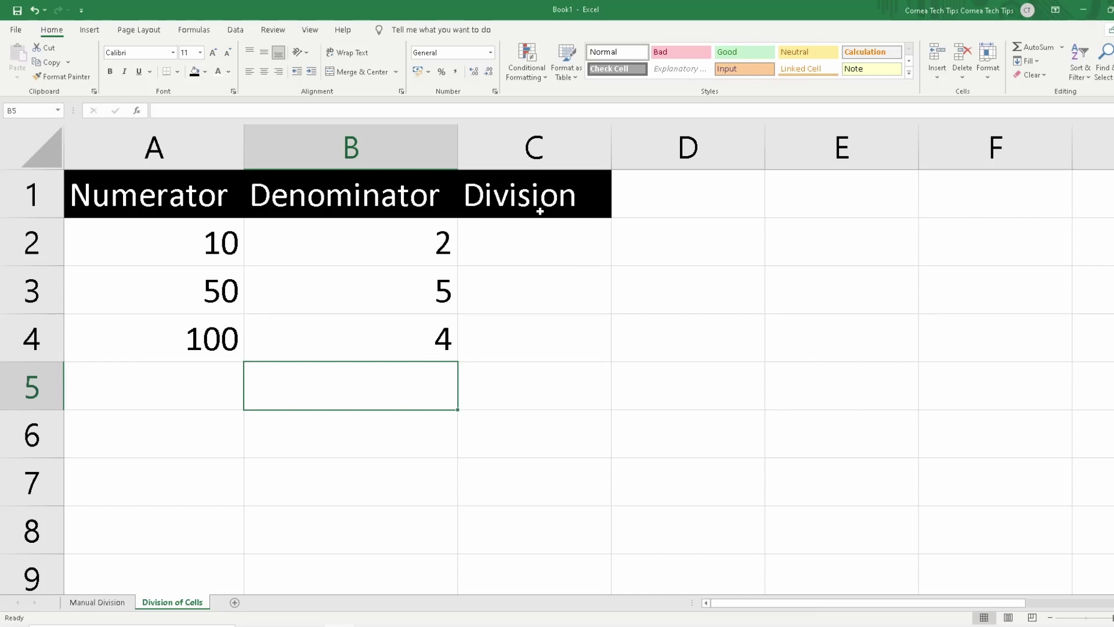
Step: Enter the formula =A2/B2 in cell C2 to divide the first numerator by its denominator
click(538, 240)
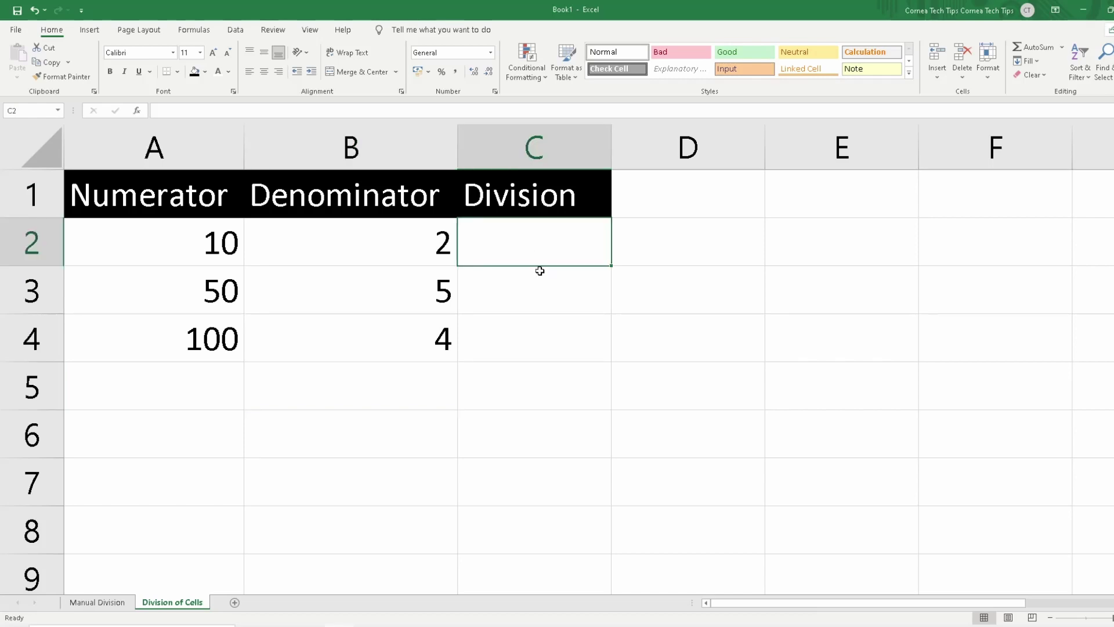
text(=)
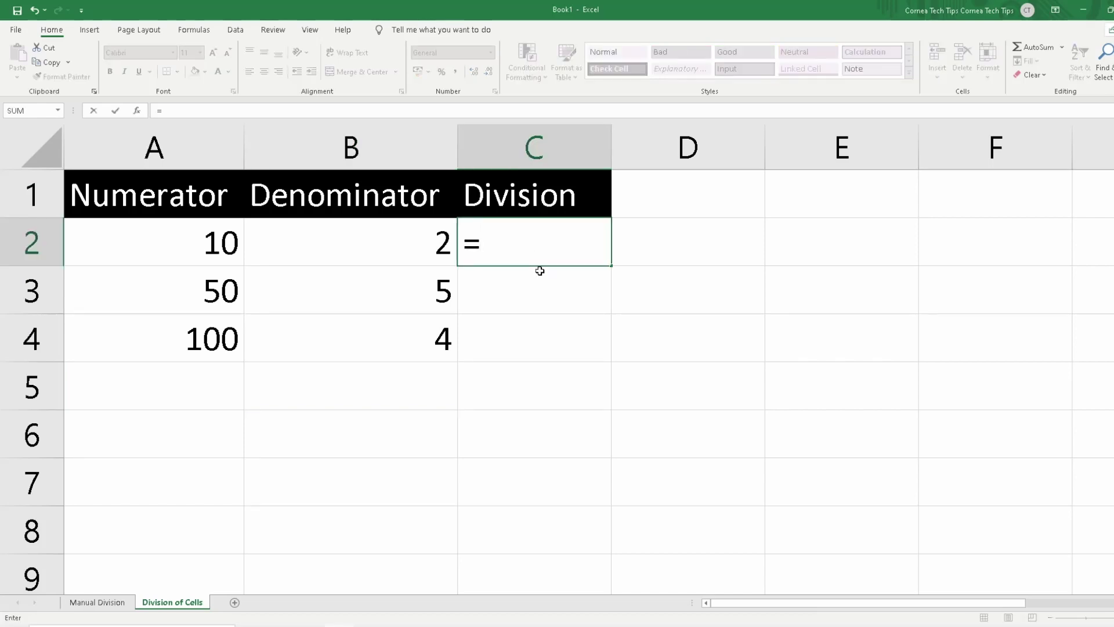
click(153, 256)
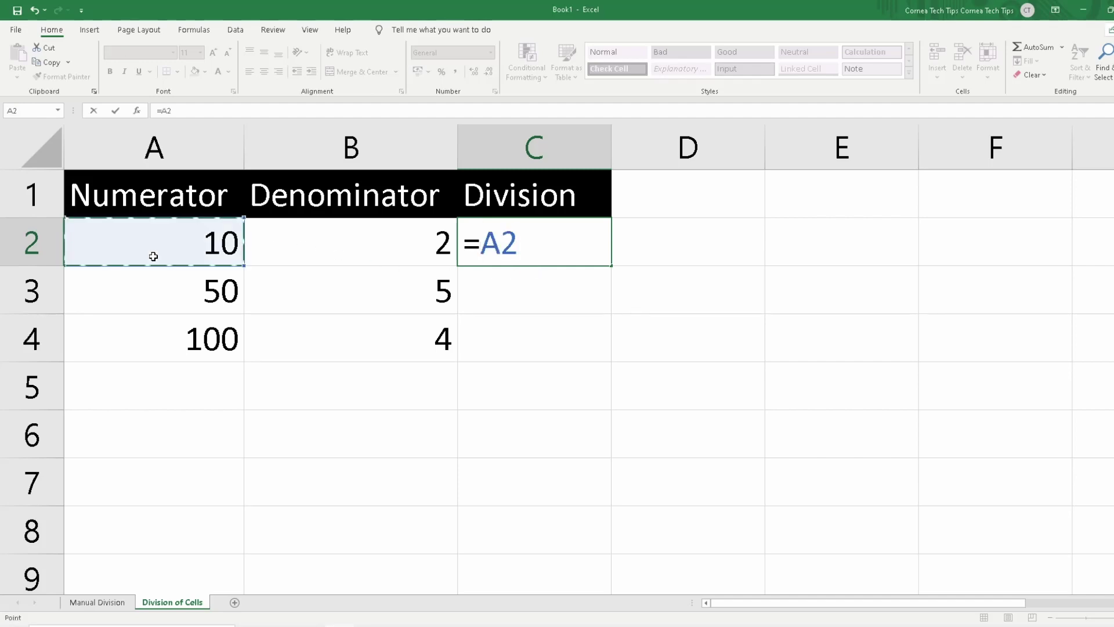
text(/)
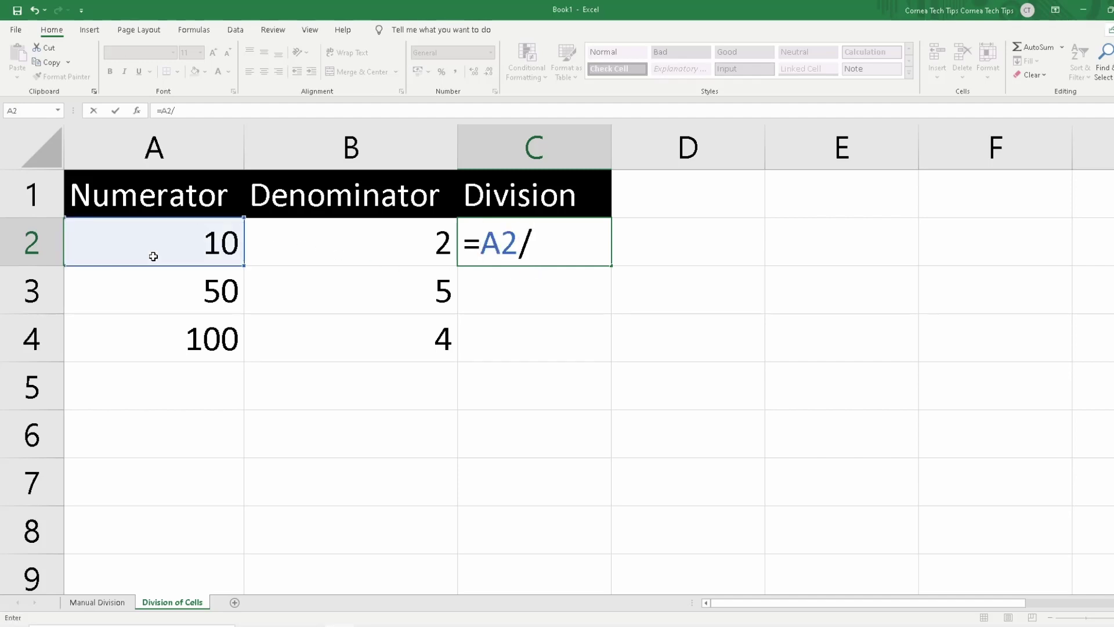
click(314, 252)
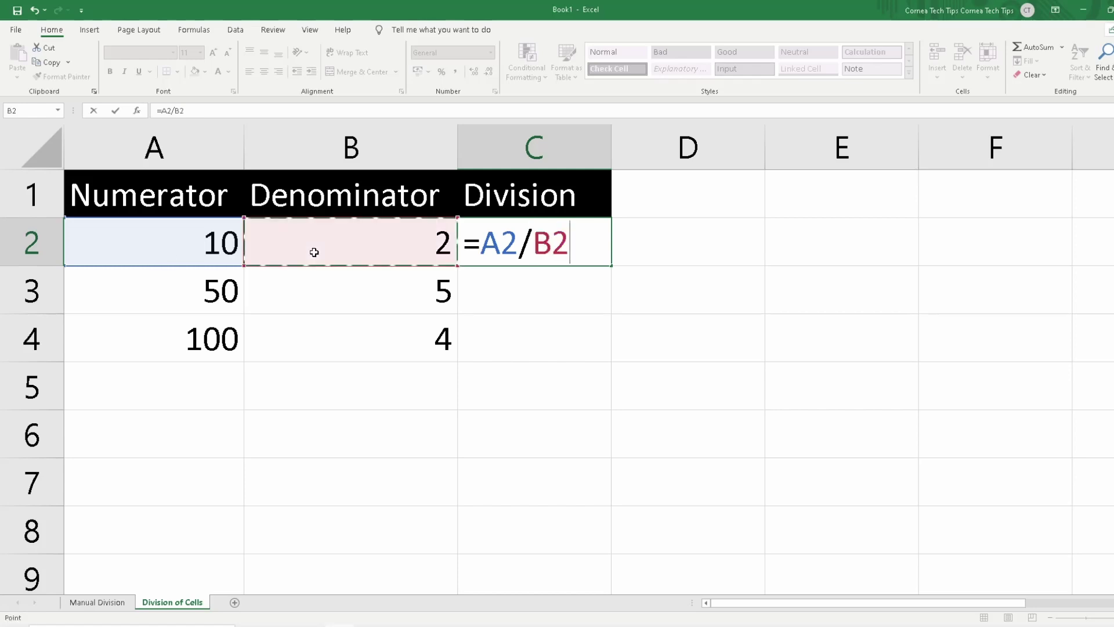
key(Return)
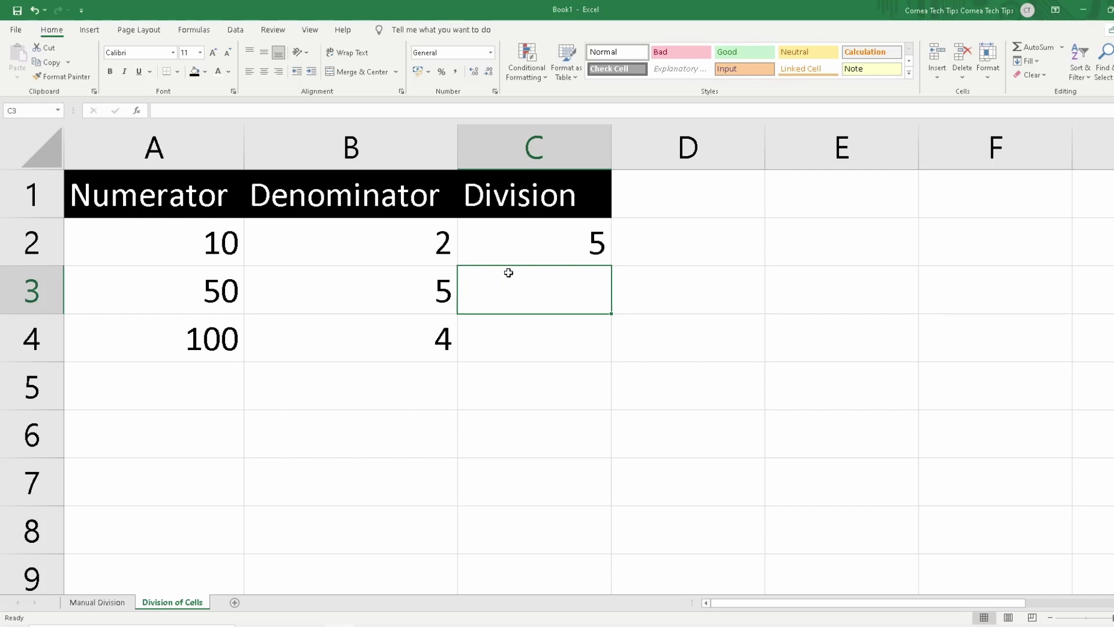
Step: Fill the division formula from cell C2 down to C4 and check the copied formulas
click(520, 251)
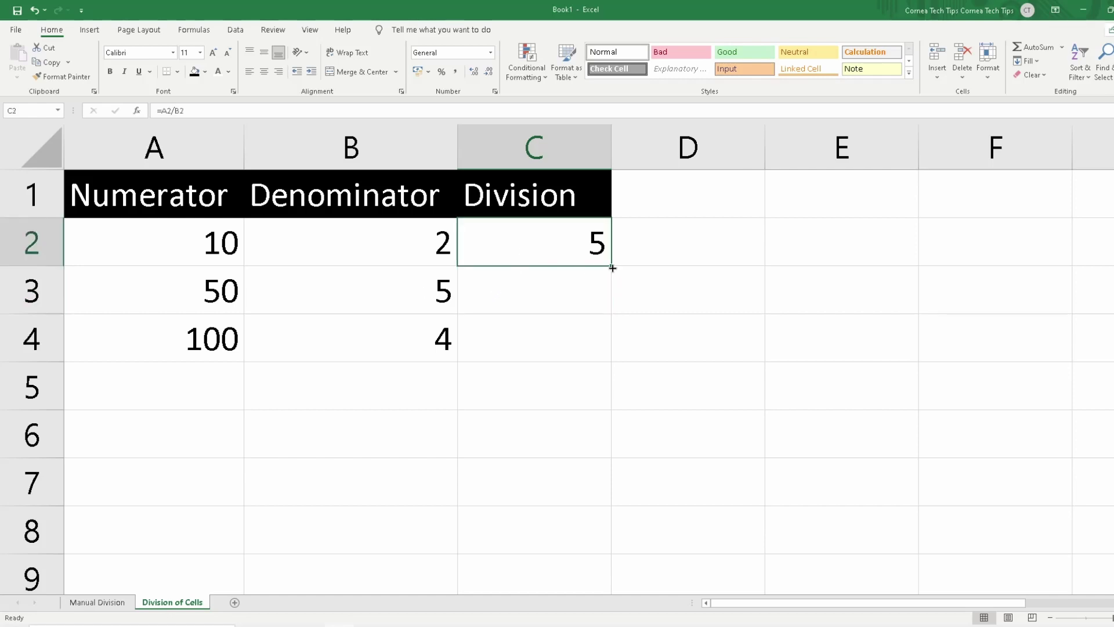
drag(616, 275, 615, 357)
click(576, 352)
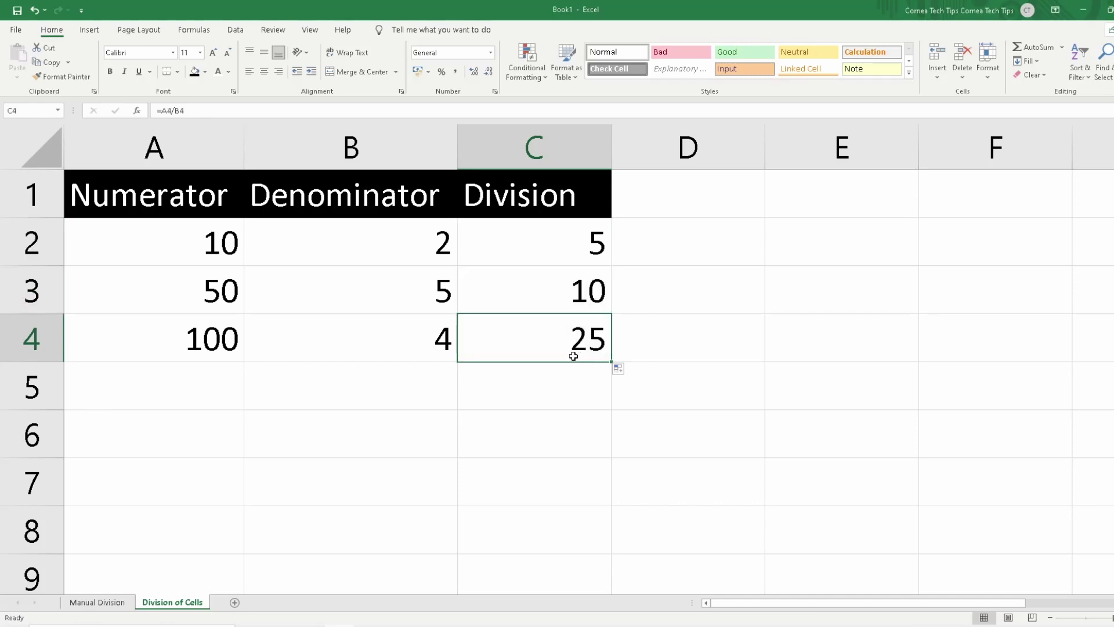
click(505, 256)
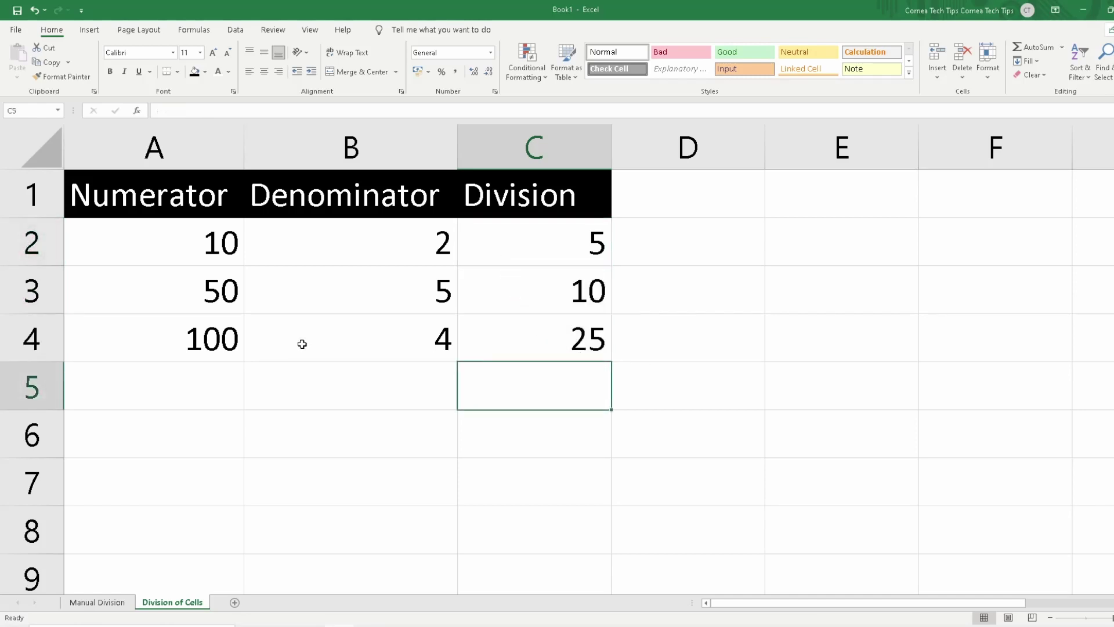
click(677, 245)
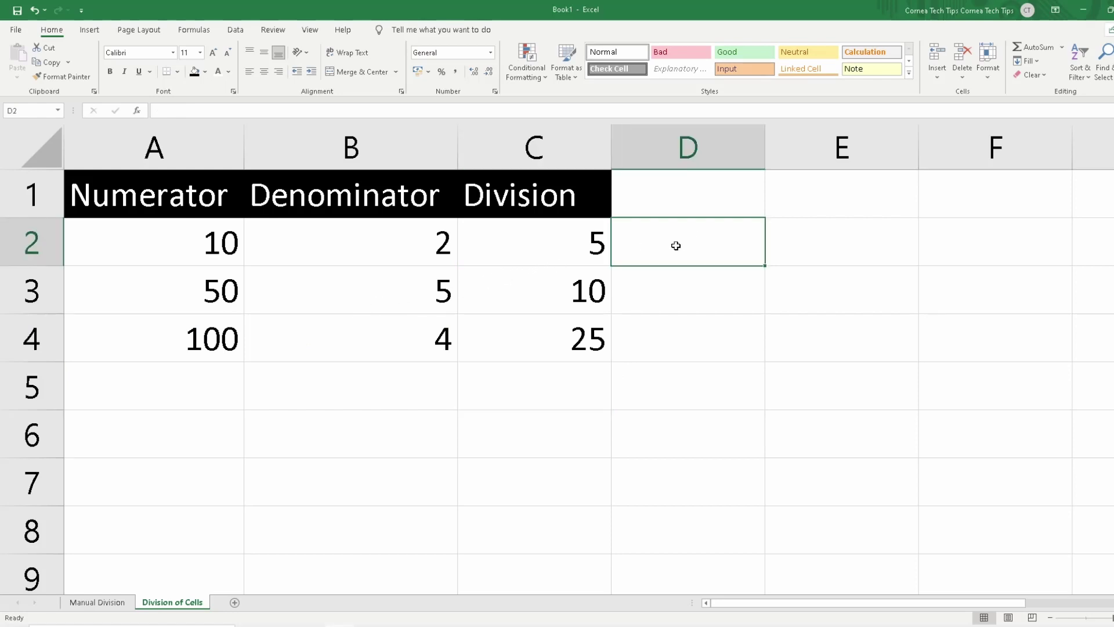
Step: Enter the formula =A2/B2 in cell D2 beside the filled division results
text(=)
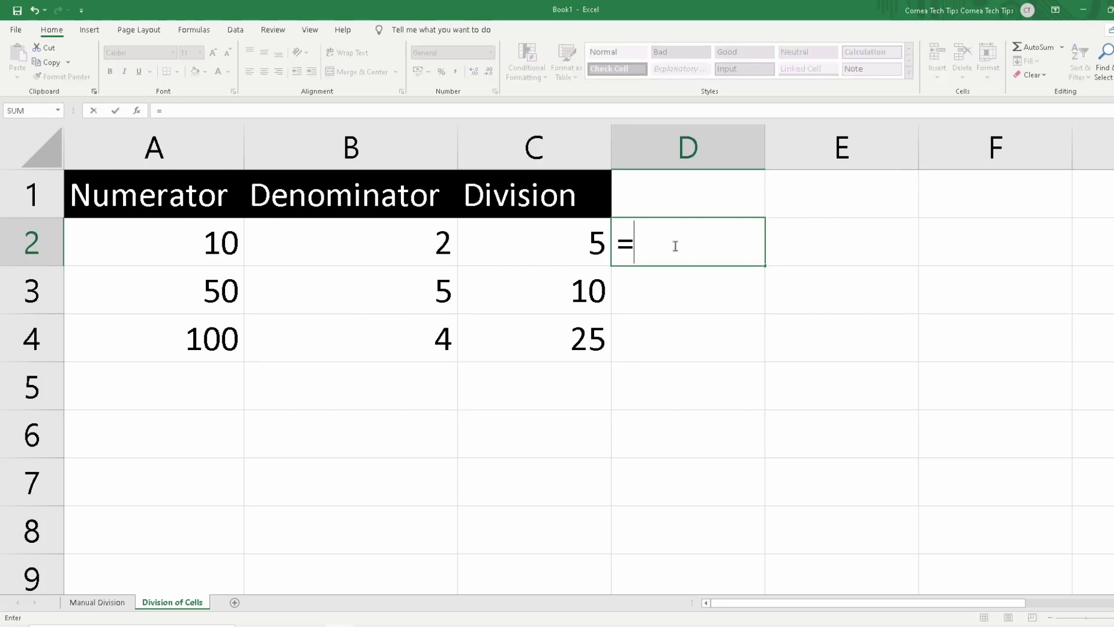
text(A2)
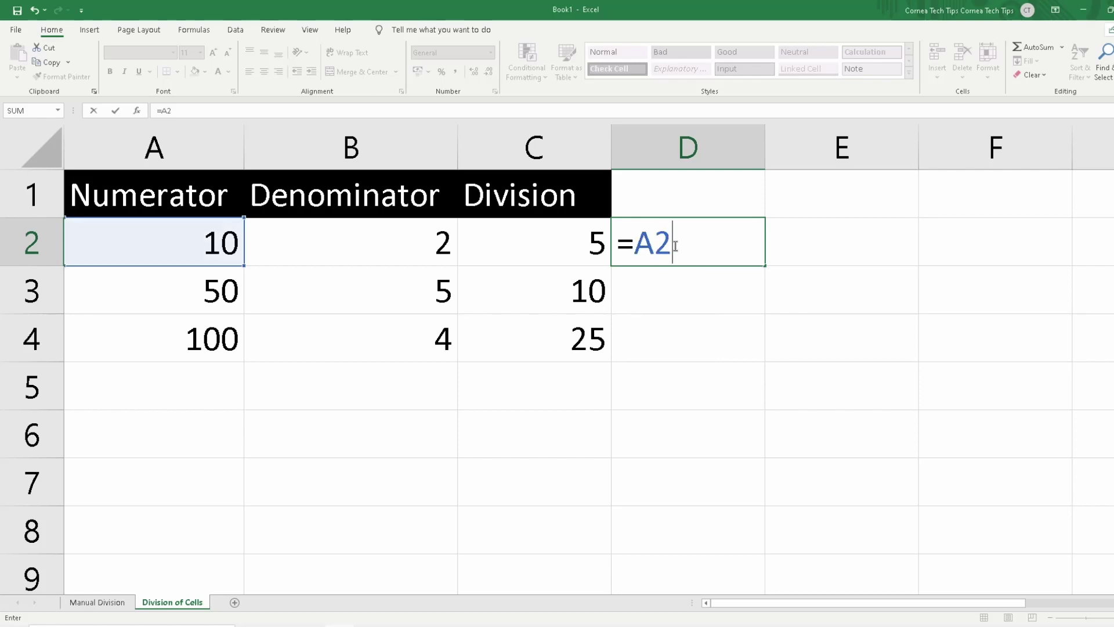
text(/B2)
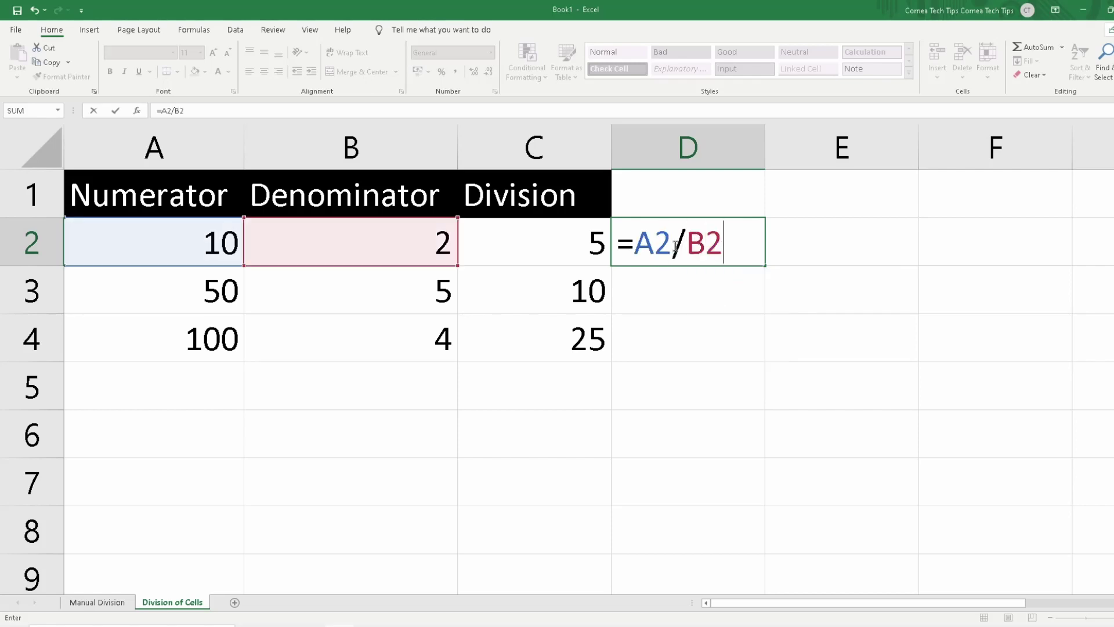
key(Return)
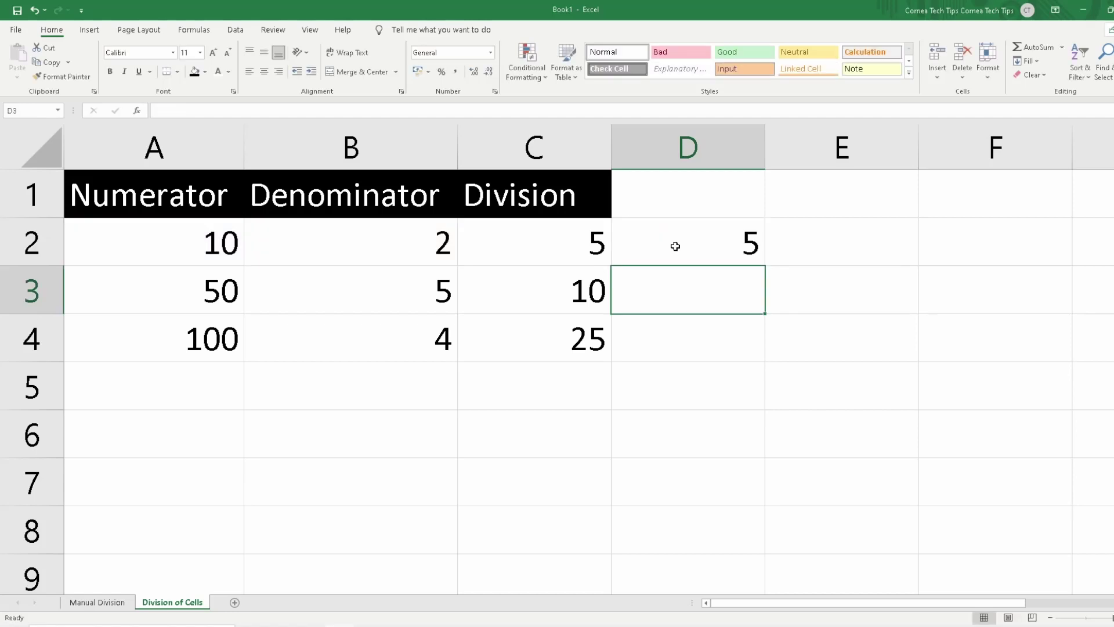
Step: Enter the formula =A3/B3 in cell D3 and =A4/B4 in cell D4
text(=A3/)
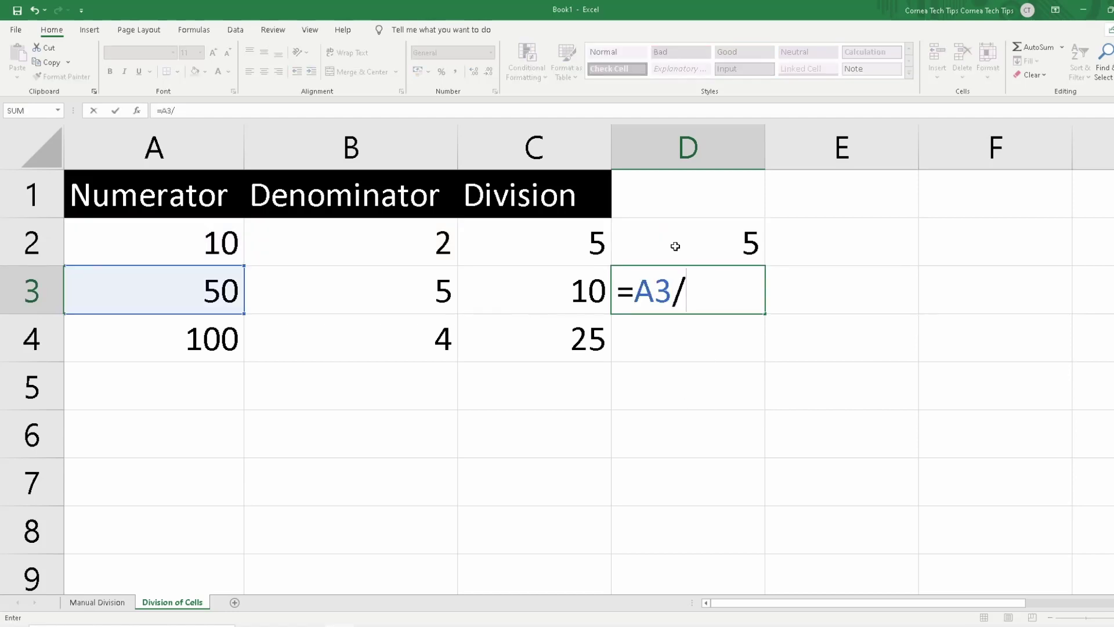
text(B3)
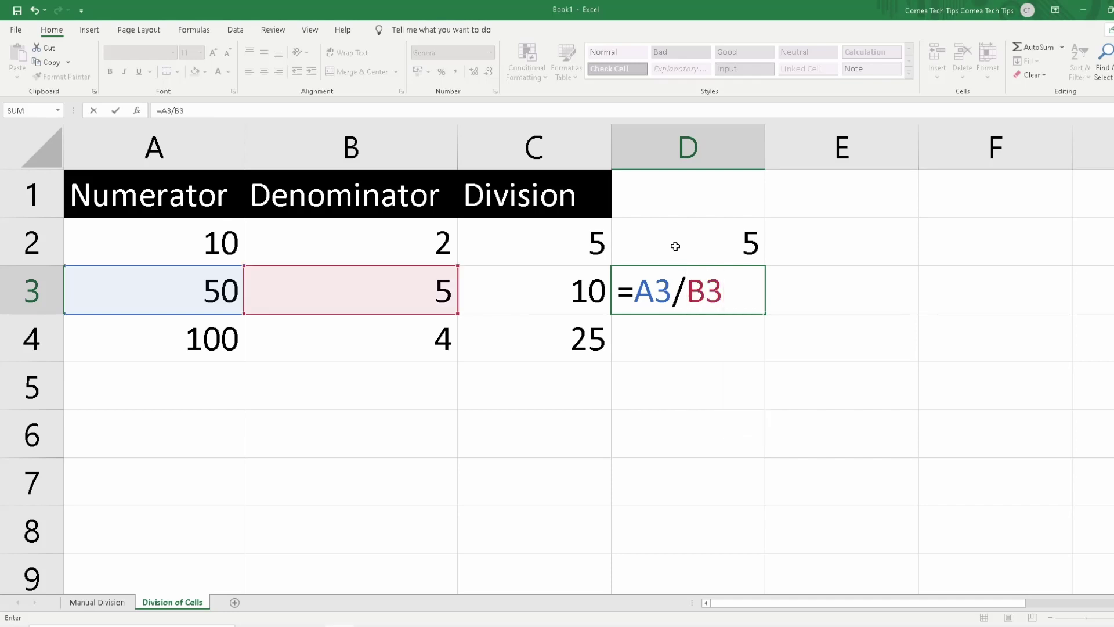
key(Return)
text(=)
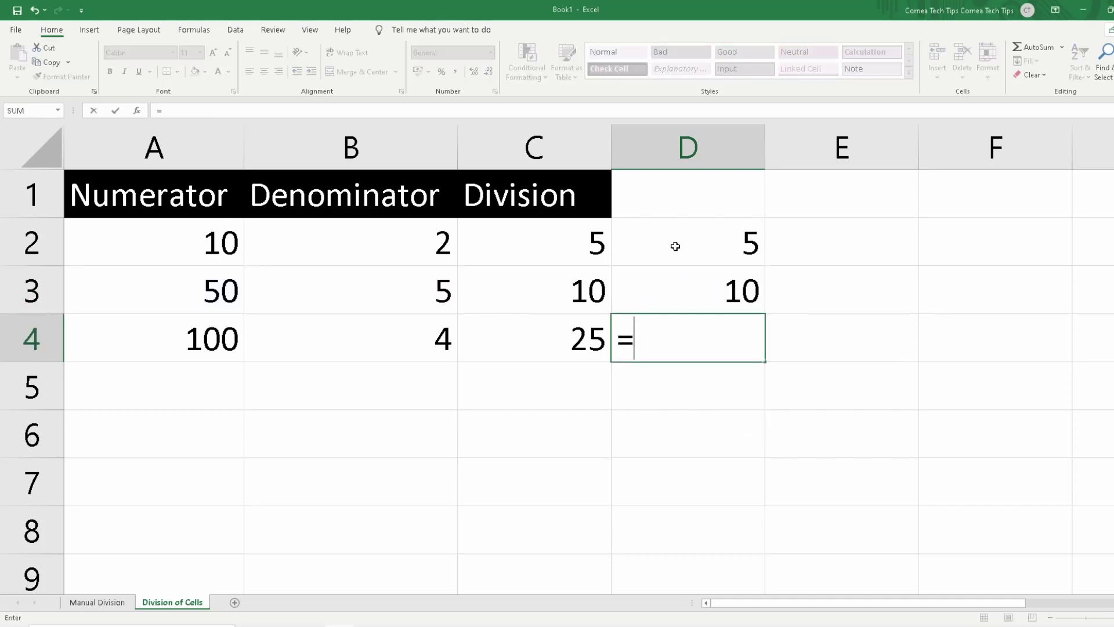
text(A4/B4)
key(Return)
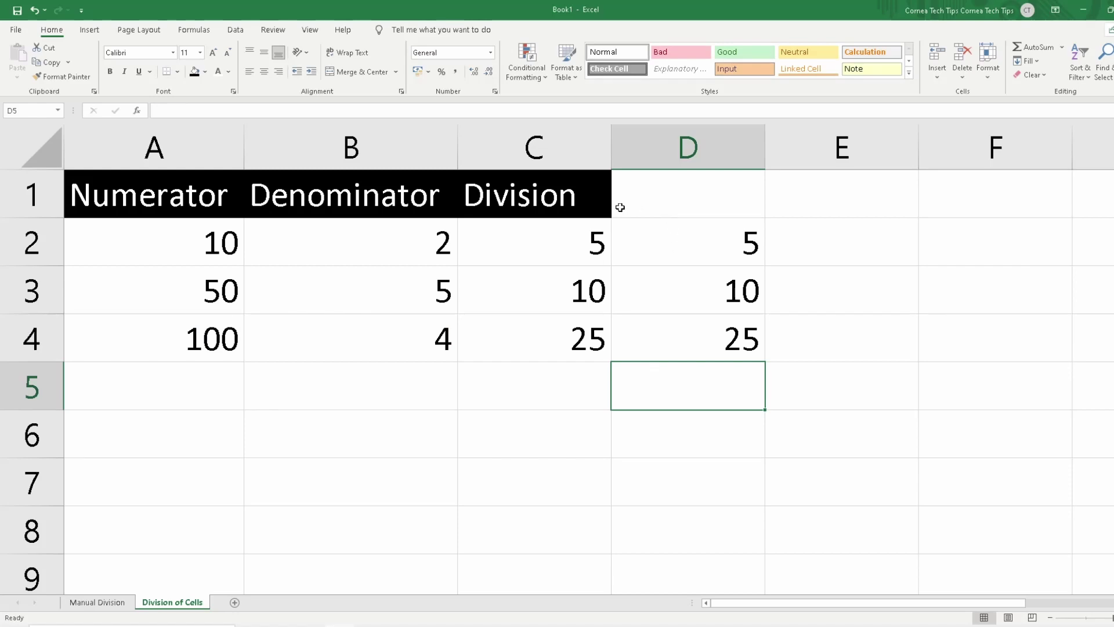
Step: Copy the Division header from cell C1 into cell D1
click(582, 202)
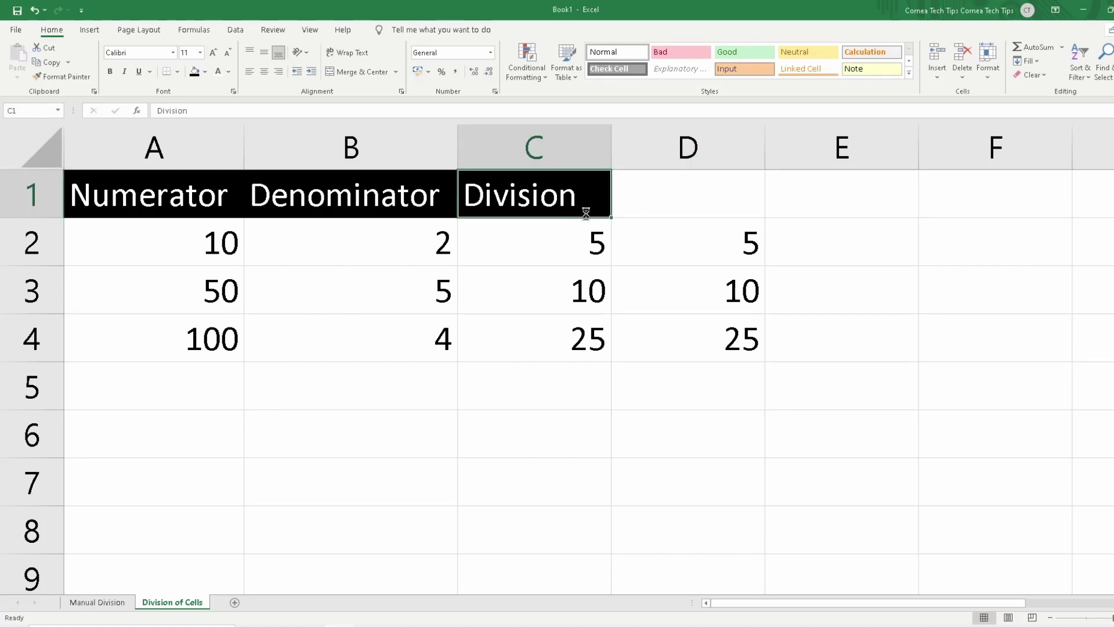
key(ctrl+c)
click(654, 199)
key(ctrl+v)
click(812, 277)
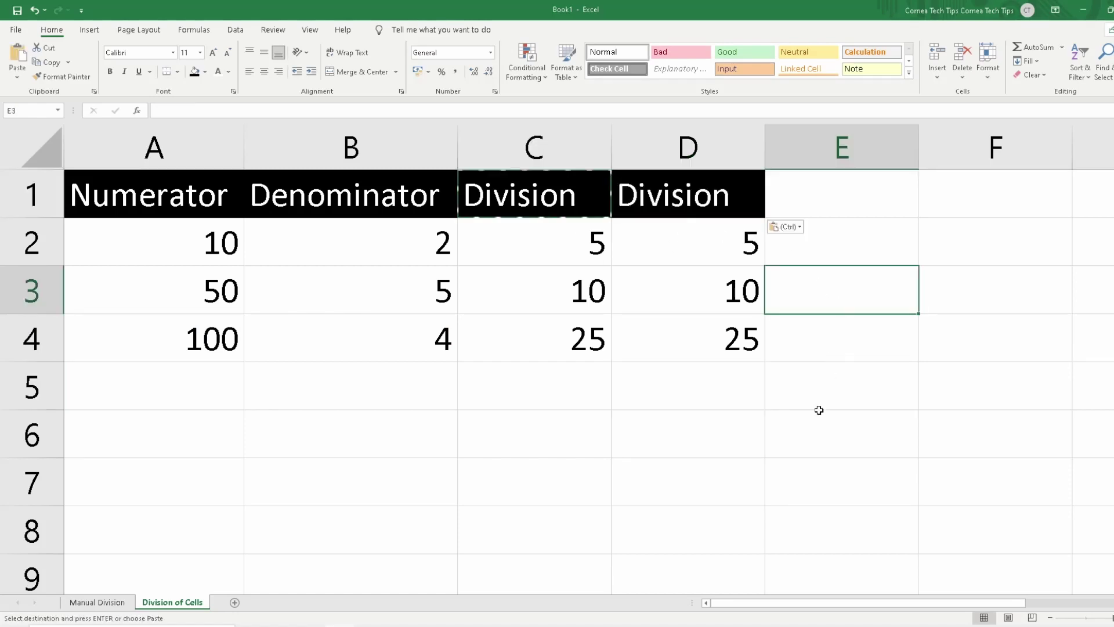
click(798, 434)
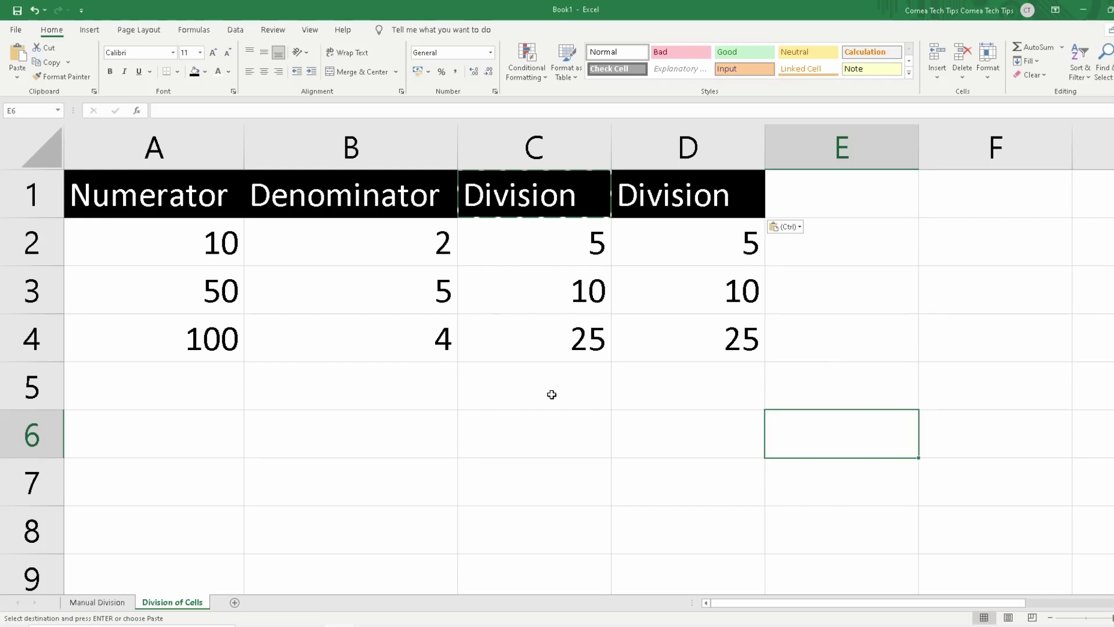
Step: Delete column D with the manually entered division formulas
click(222, 248)
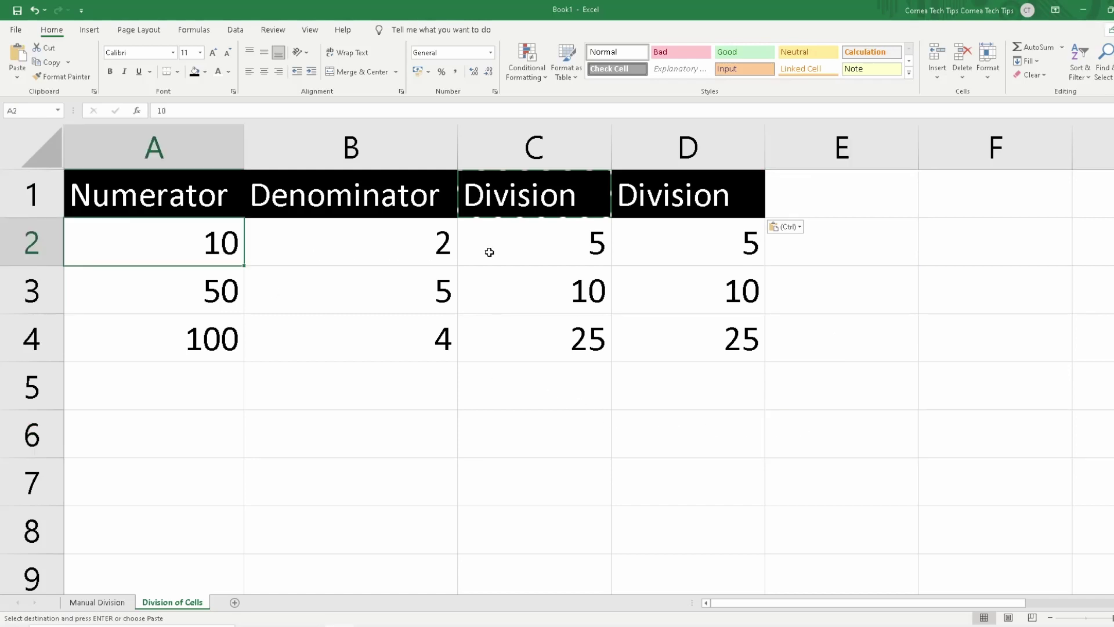
click(680, 145)
right_click(680, 145)
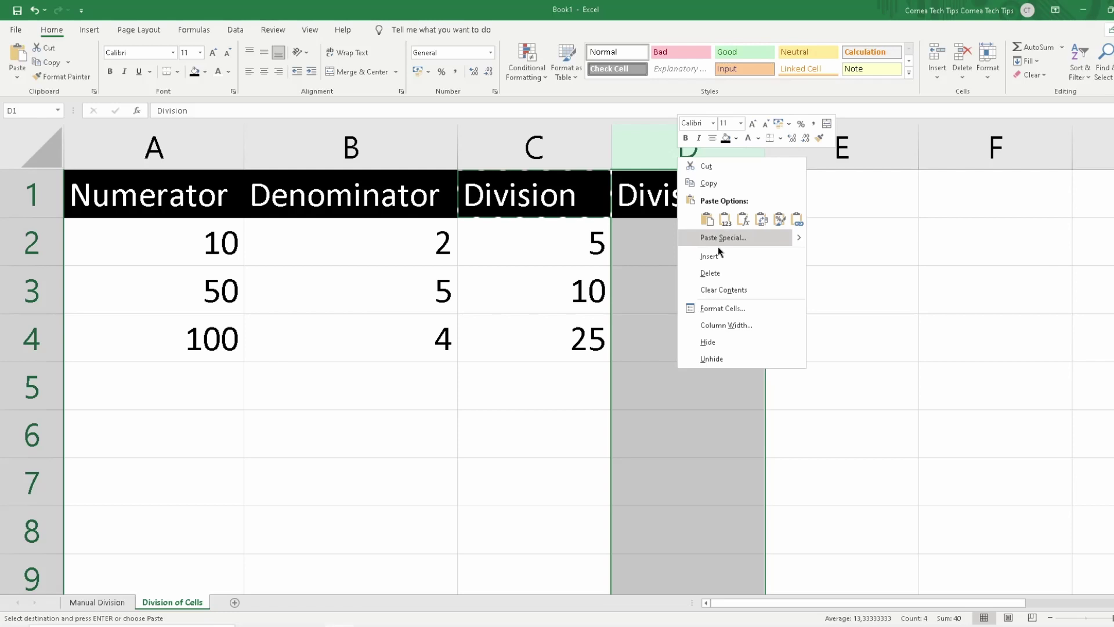
click(712, 277)
Step: Set the numerator in cell A2 to 100 and check the division formula in cell C2
click(580, 270)
click(557, 248)
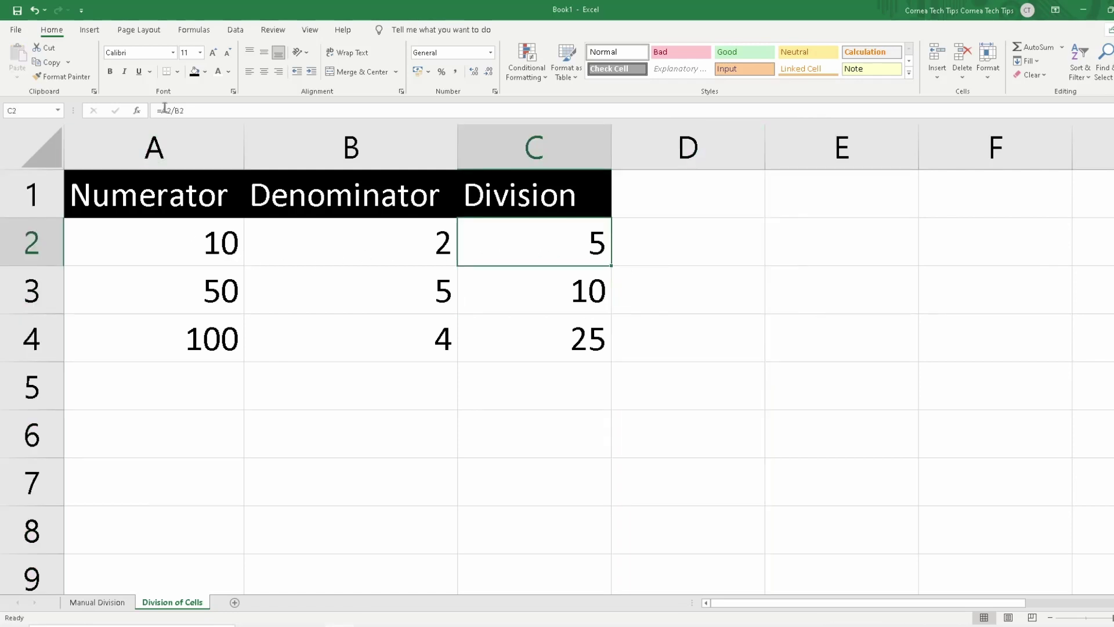
click(212, 251)
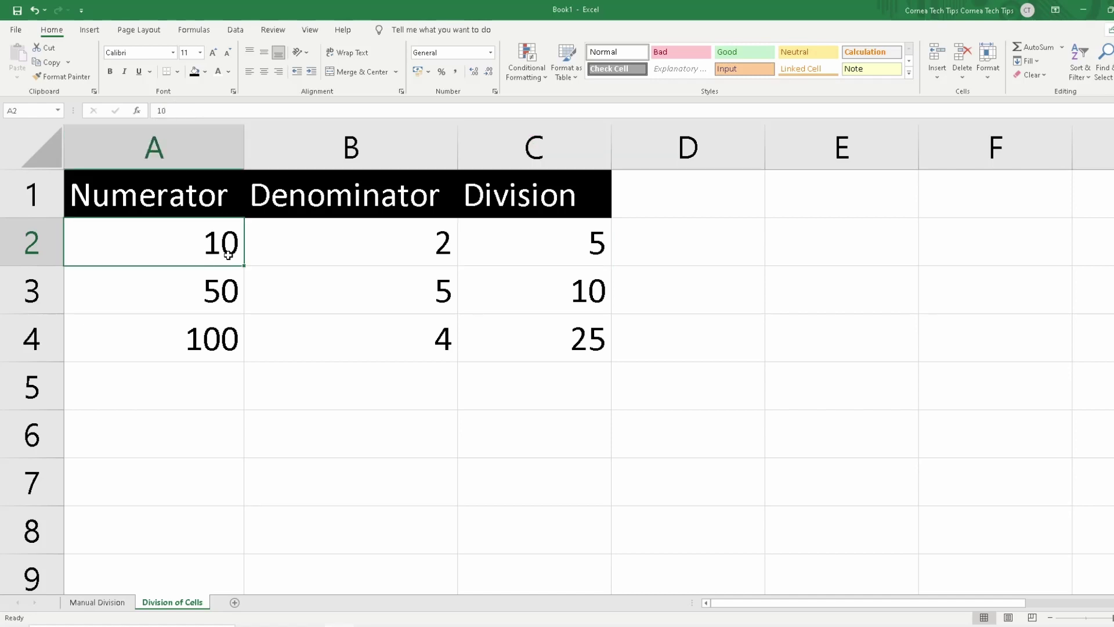
text(100)
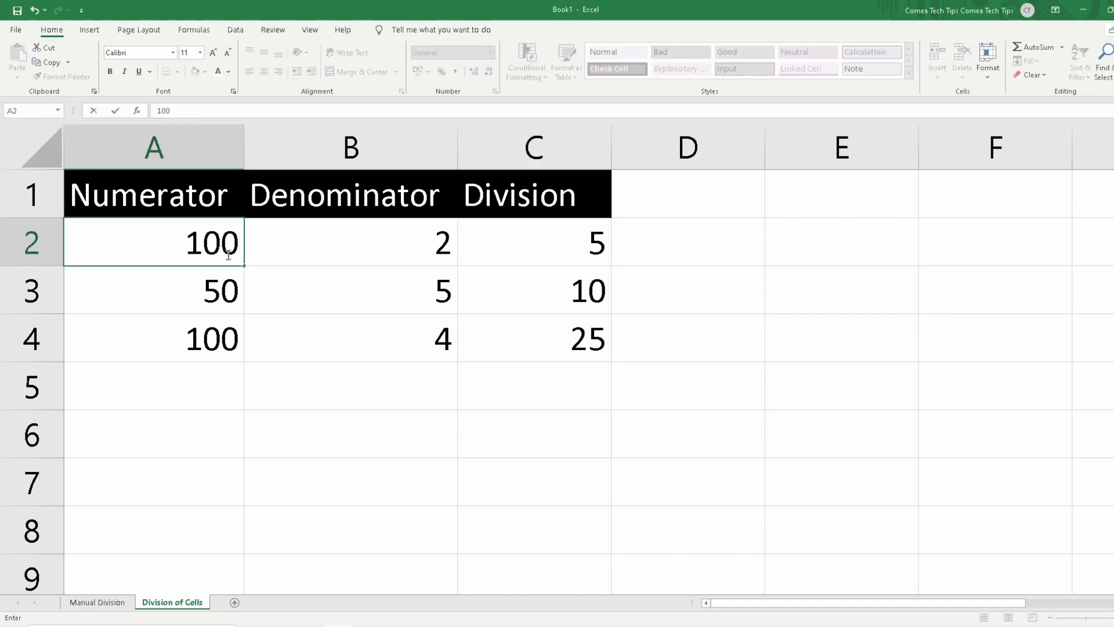
key(Return)
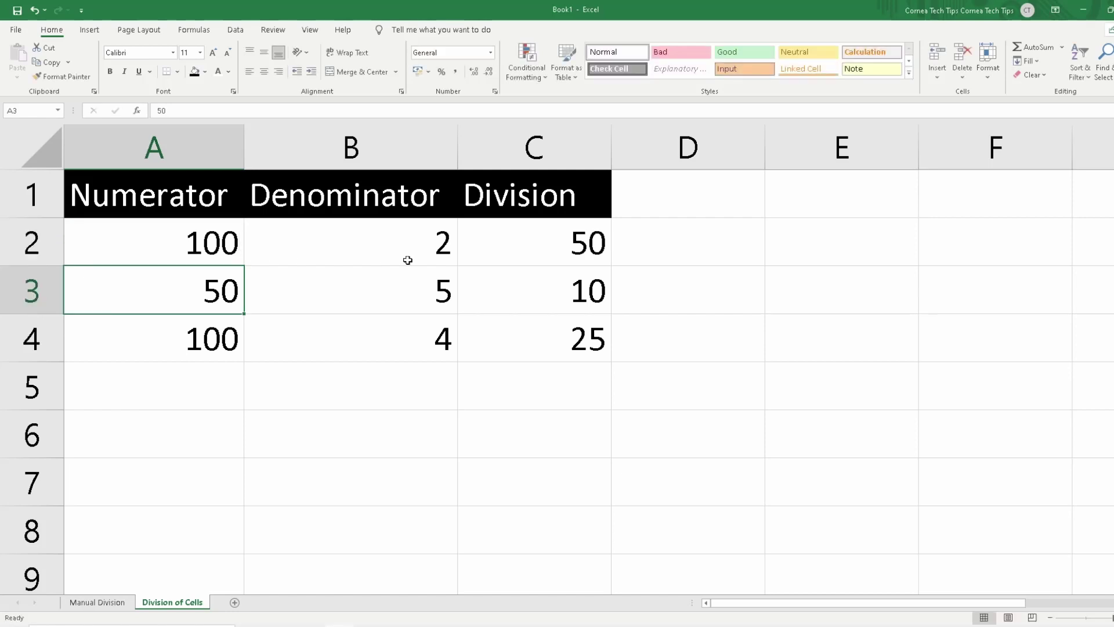
click(511, 250)
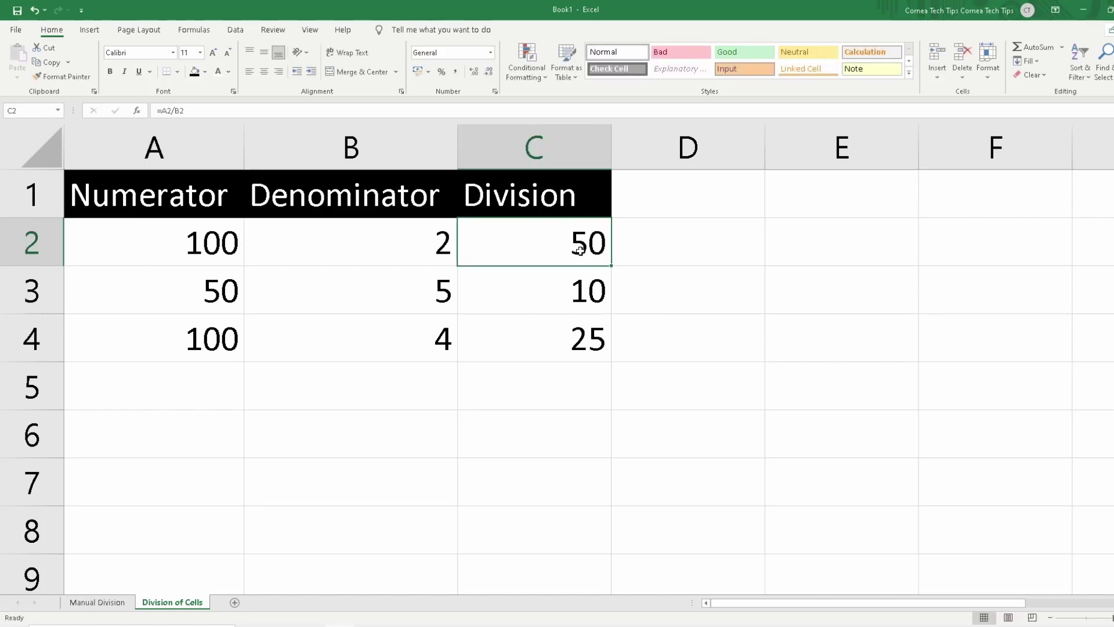
Step: Delete rows 3 and 4 of the division table, keeping only the first calculation row
drag(220, 290, 509, 337)
drag(51, 288, 35, 339)
right_click(38, 336)
click(71, 449)
click(348, 383)
Step: Set the numerator in cell A2 to 200
click(205, 246)
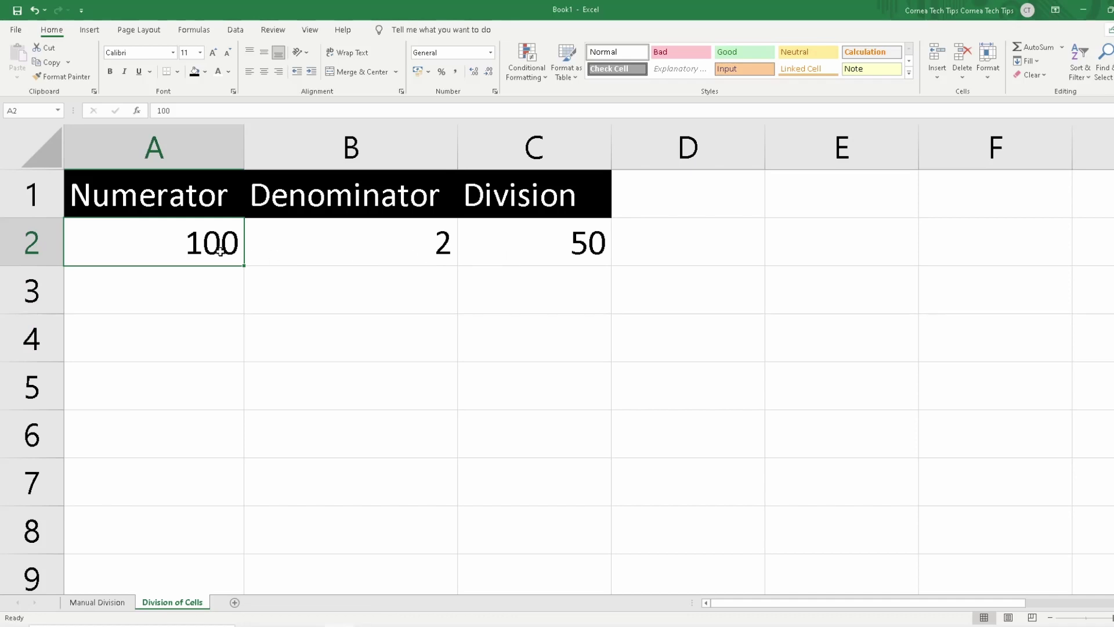
text(200)
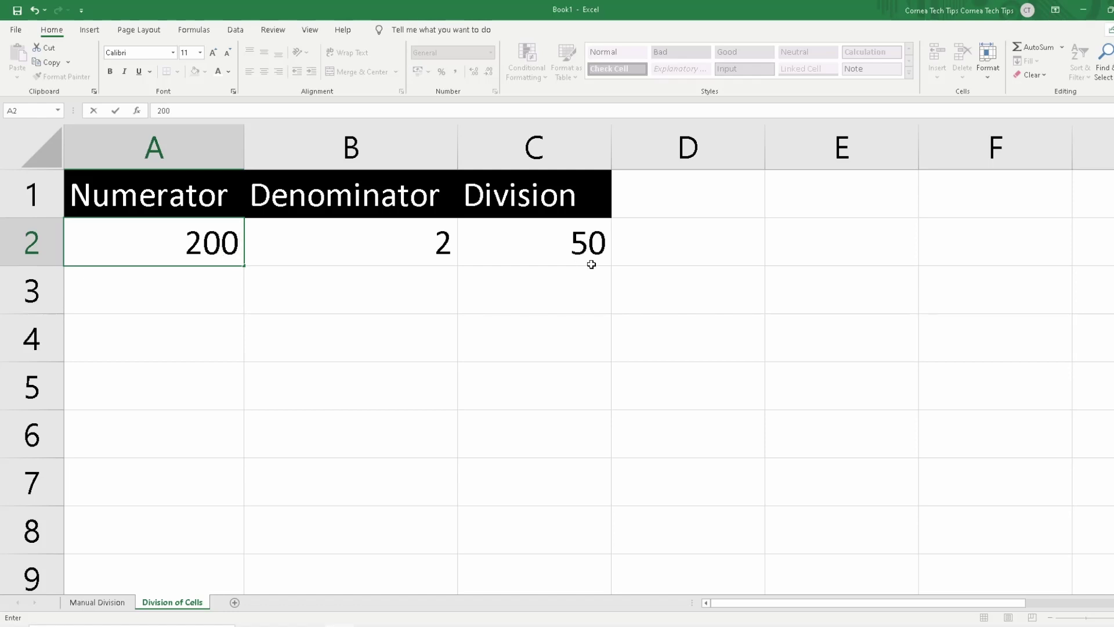
key(Return)
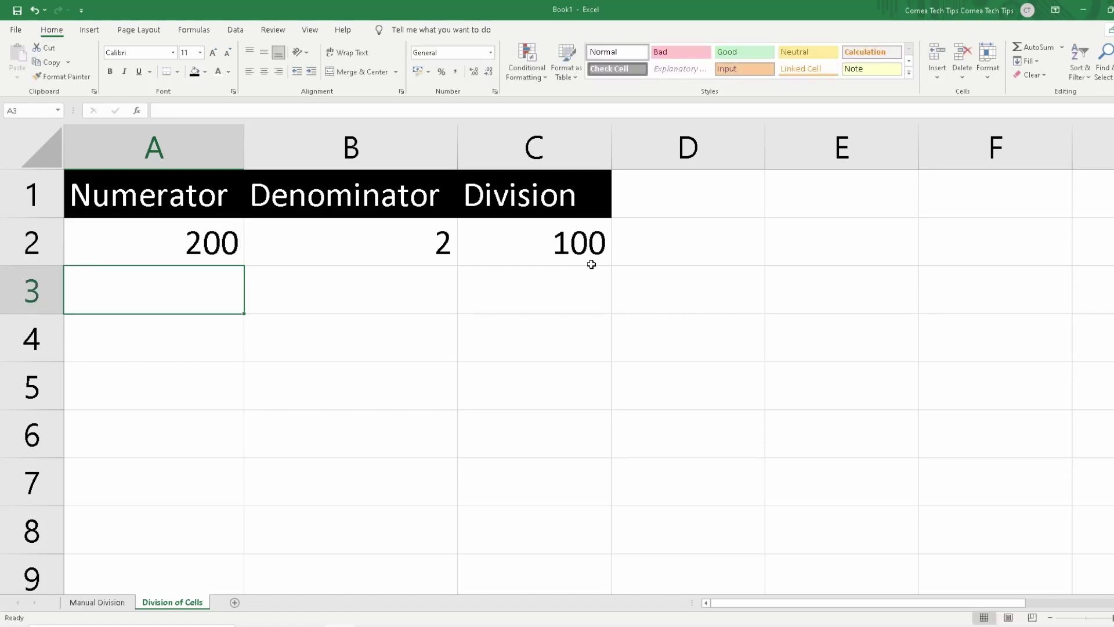
Step: Change the numerator in cell A2 to 1000 and the denominator in cell B2 to 50
click(152, 256)
double_click(152, 255)
text(0)
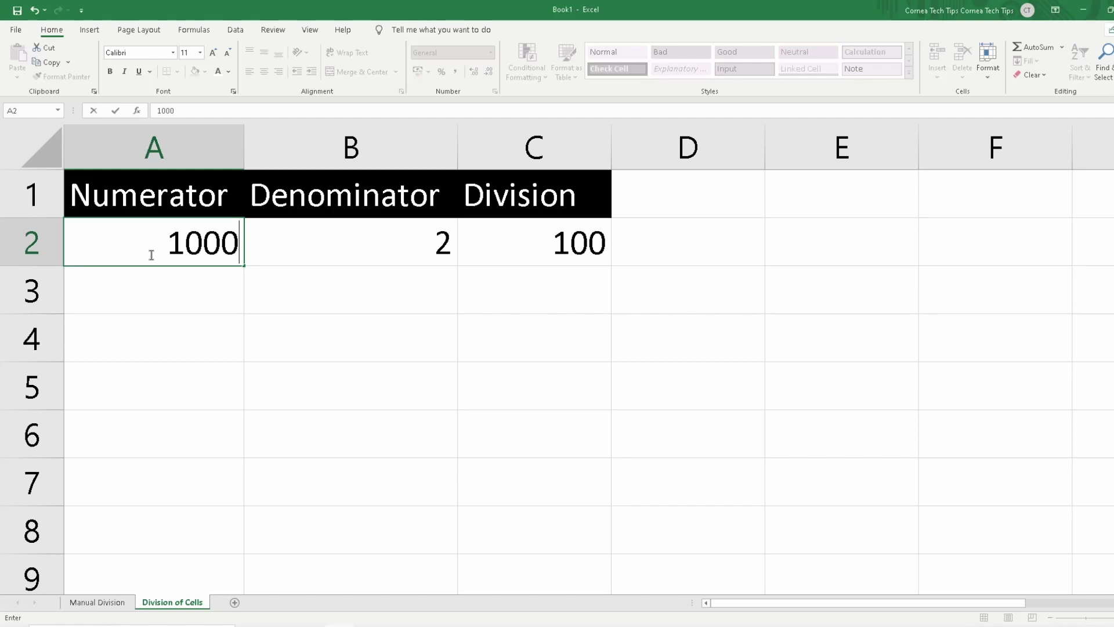
key(Return)
click(391, 247)
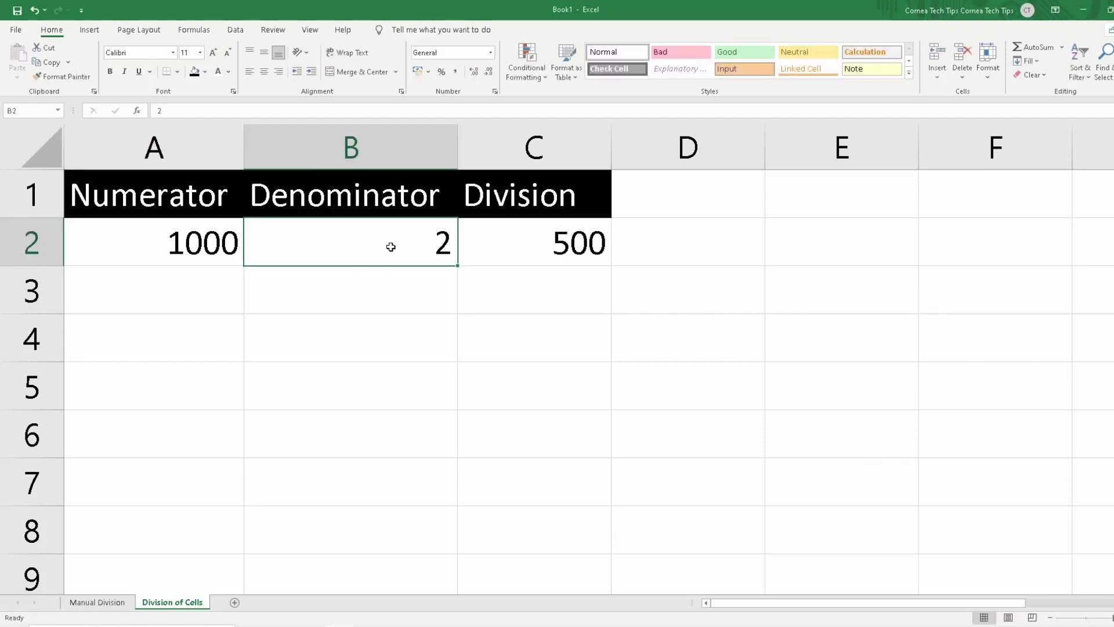
text(50)
key(Return)
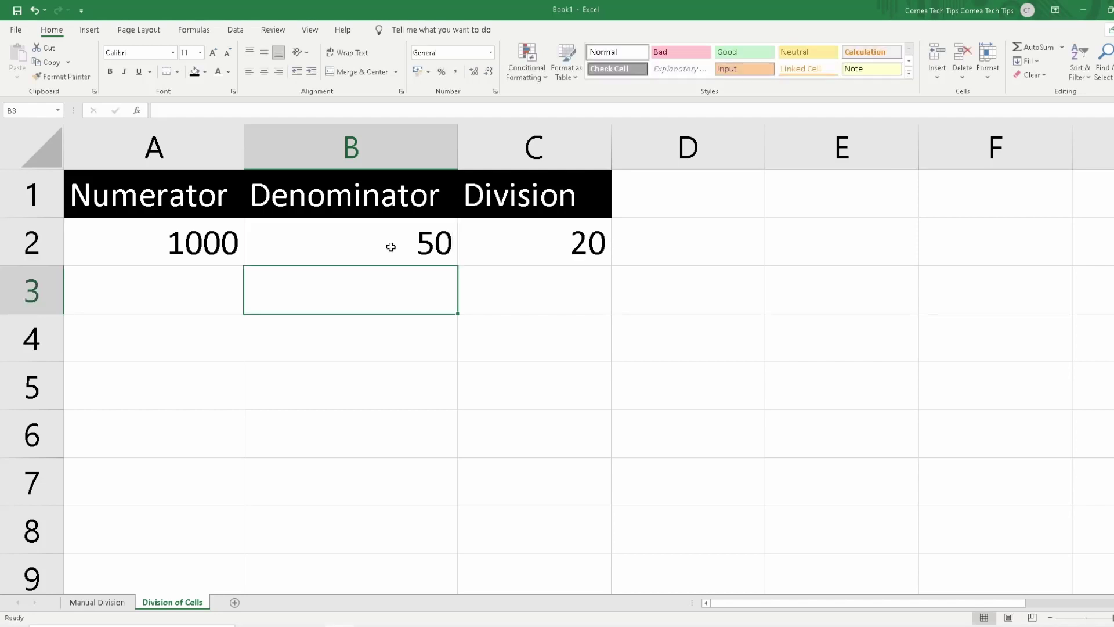
click(507, 308)
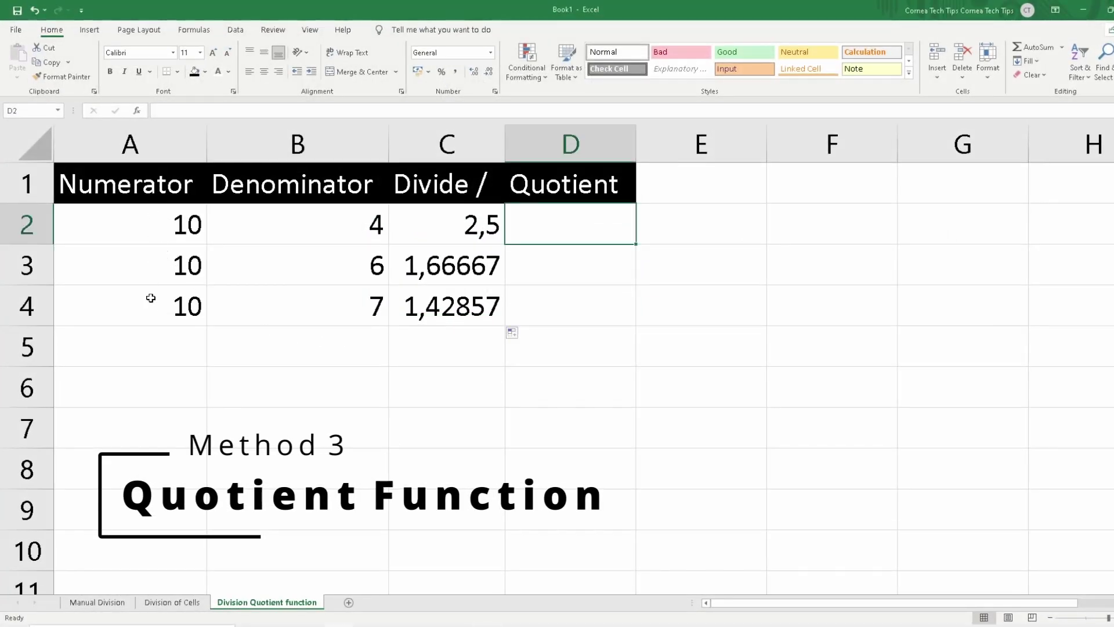
Step: Review the division formulas in cells C2 to C4 on the Division Quotient function sheet
click(450, 239)
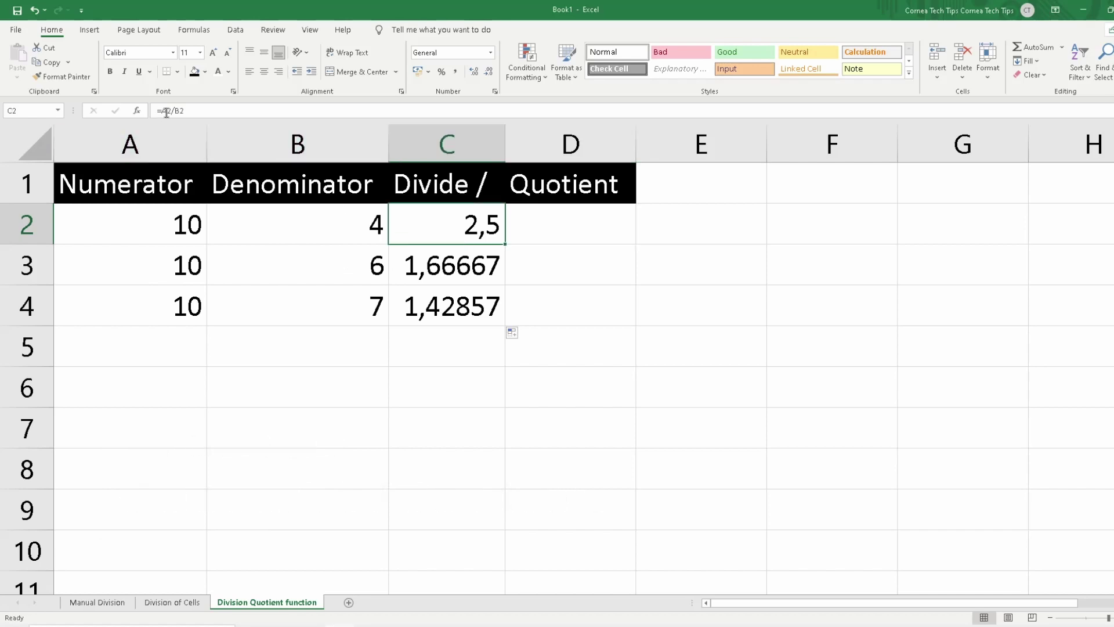
click(471, 266)
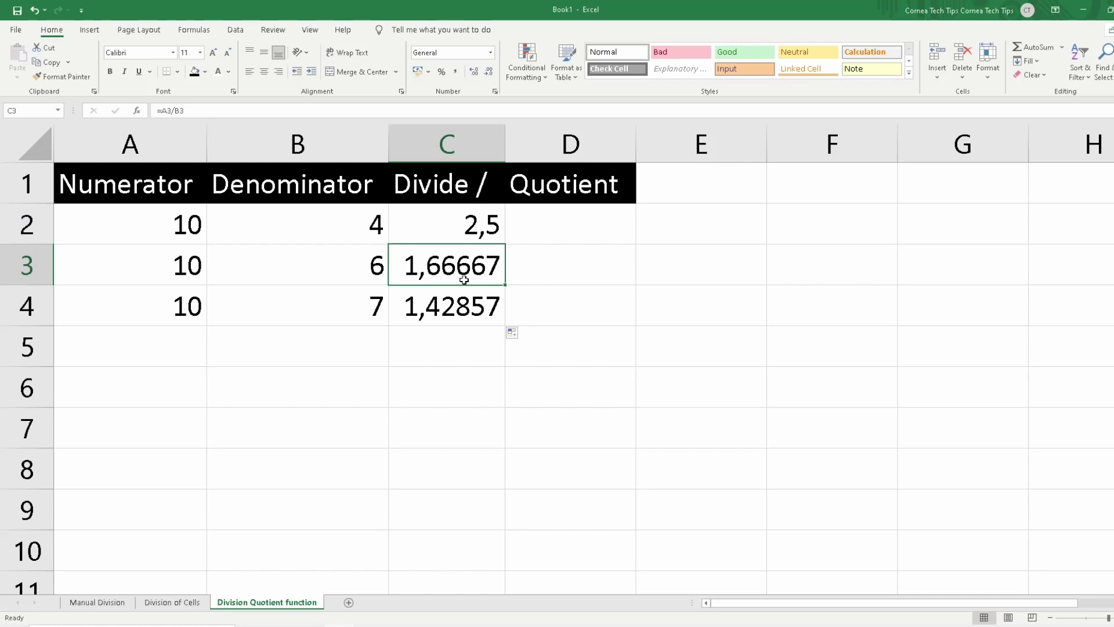
click(473, 313)
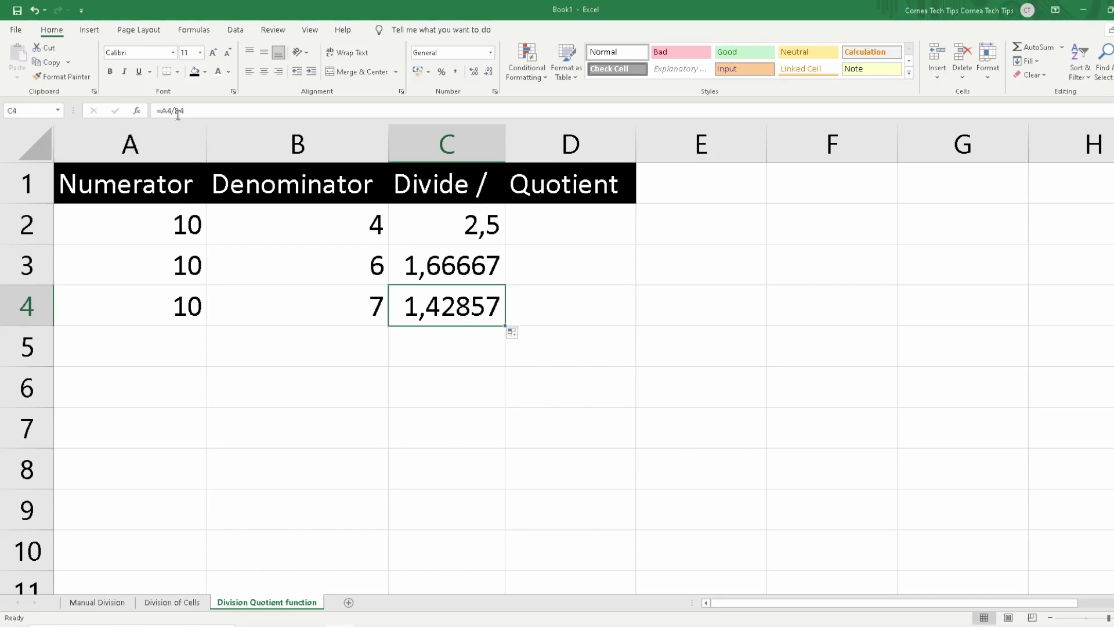
Step: Enter the formula =QUOTIENT(A2;B2) in cell D2 to get the integer part of the first division
click(543, 229)
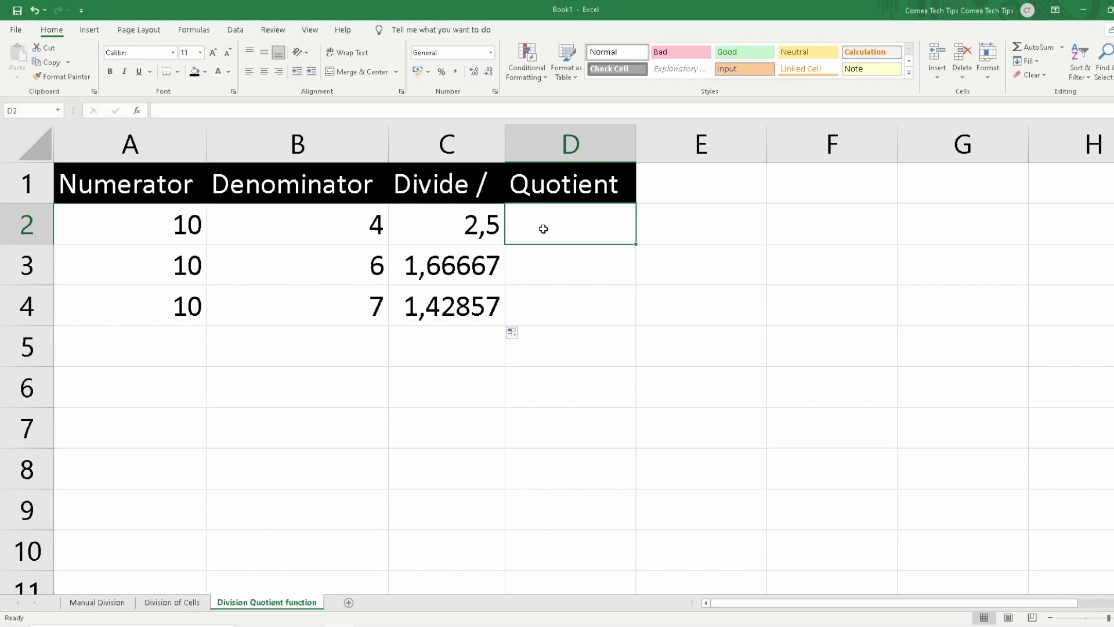
text(=quotie)
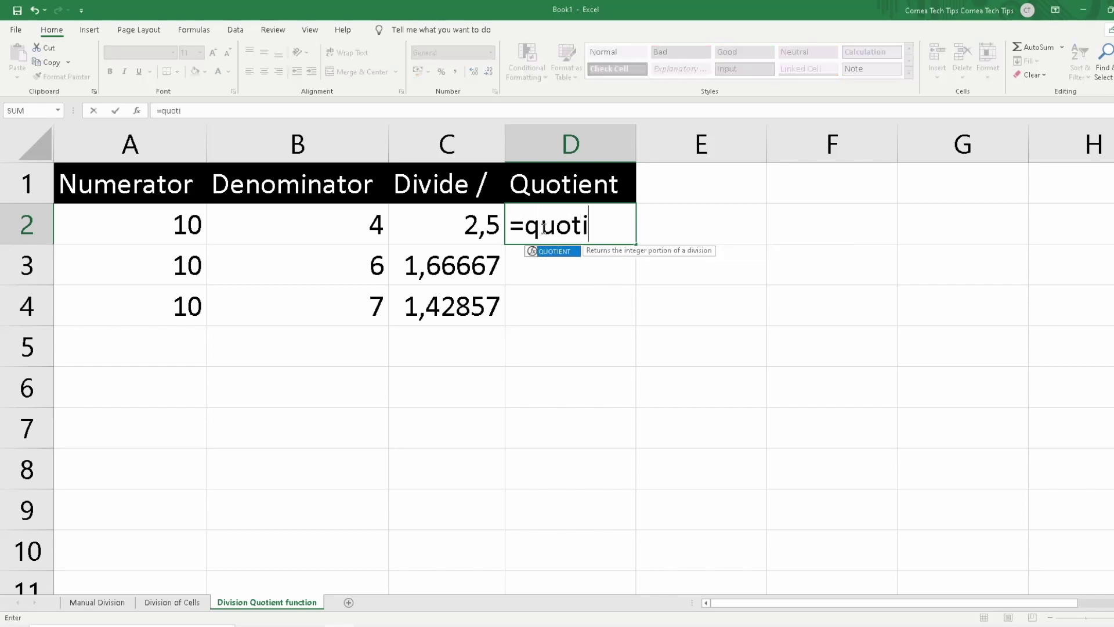
key(Tab)
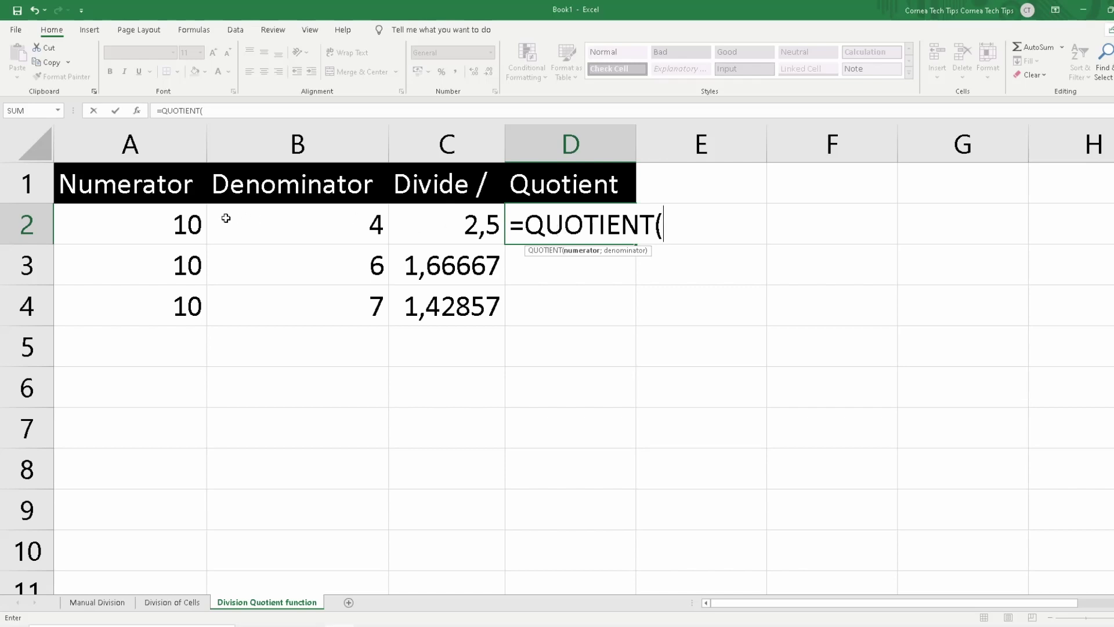
click(168, 219)
text(;)
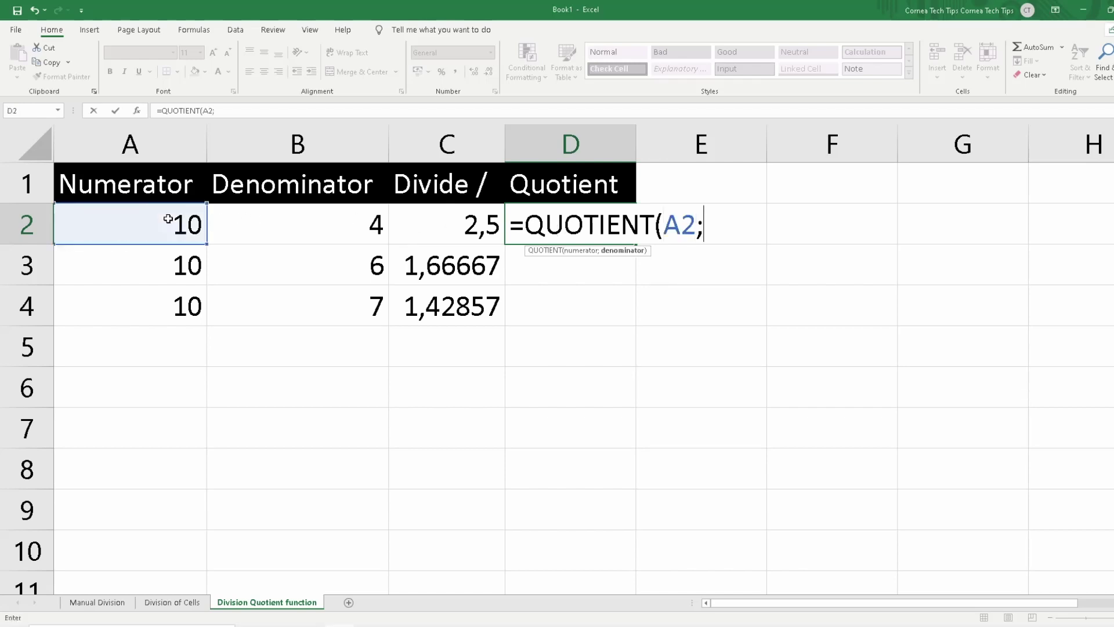
click(338, 226)
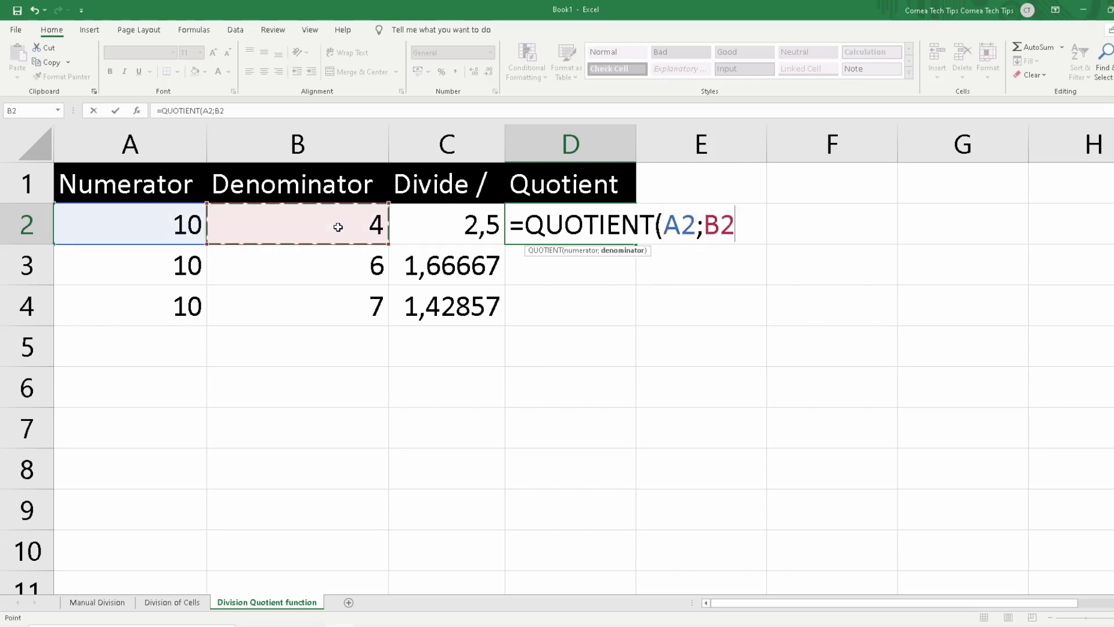
text())
key(Return)
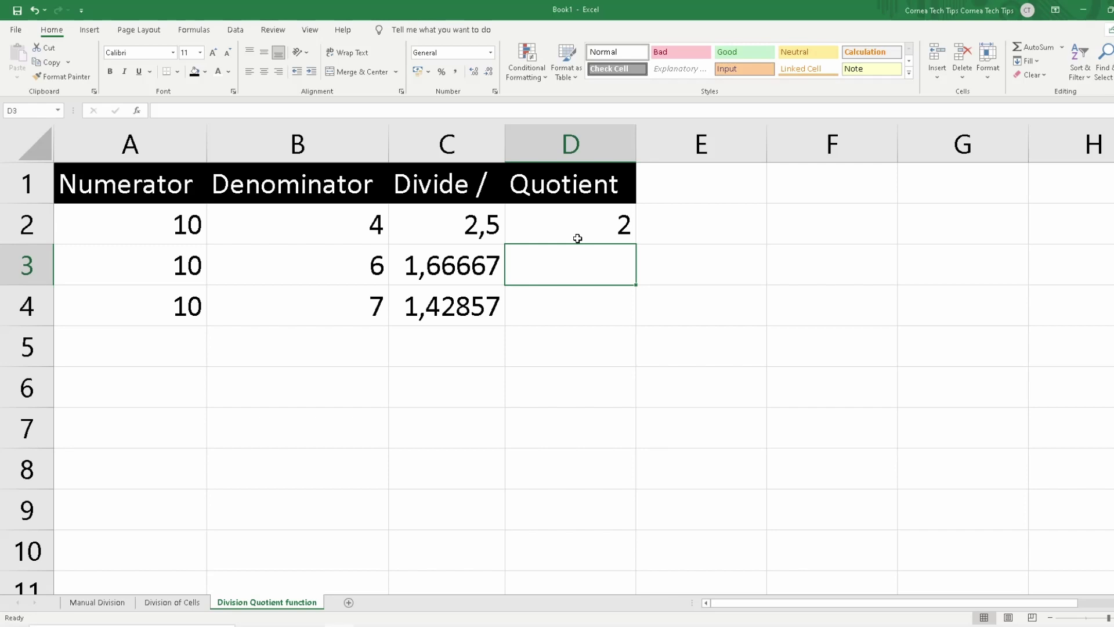
Step: Enter the formula =QUOTIENT(A3;B3) in cell D3 to get the integer part of the second division
text(=)
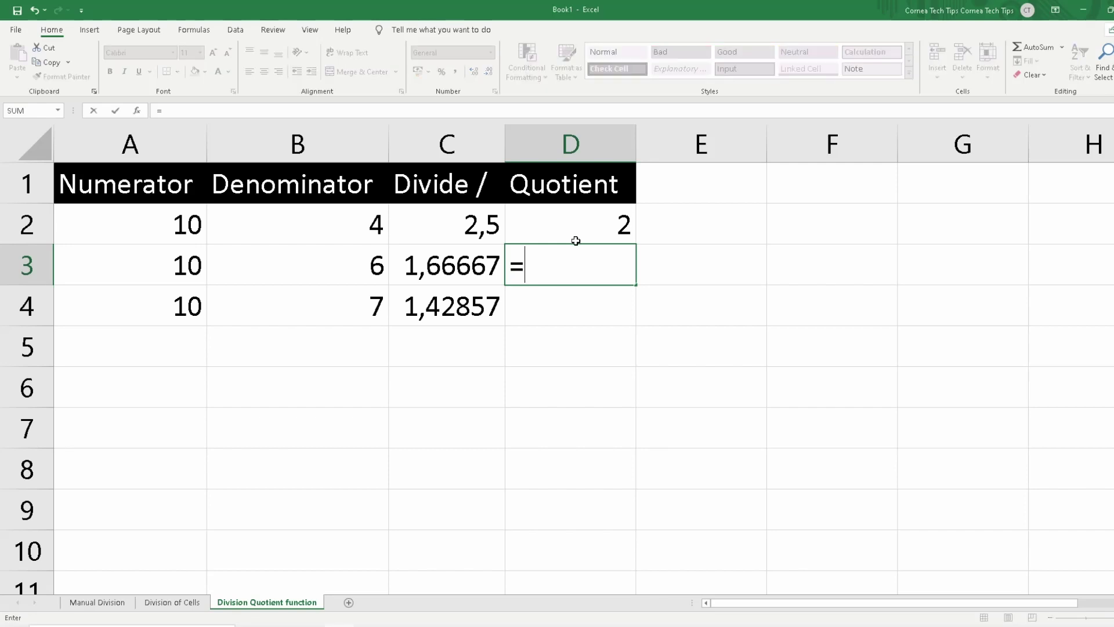
click(184, 265)
key(BackSpace)
text(quo)
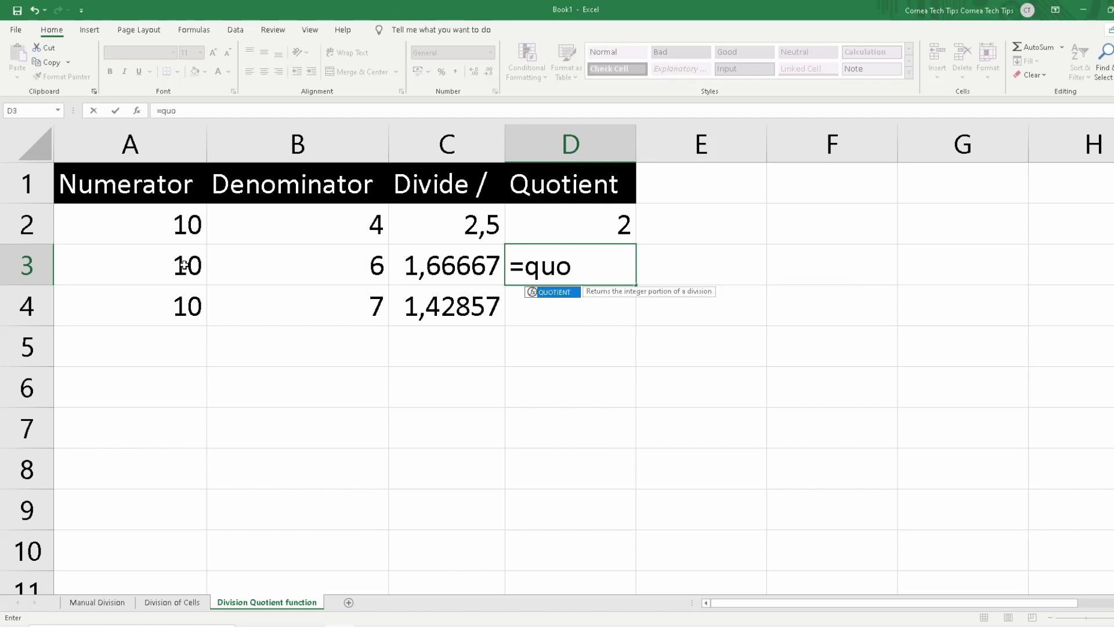
key(Tab)
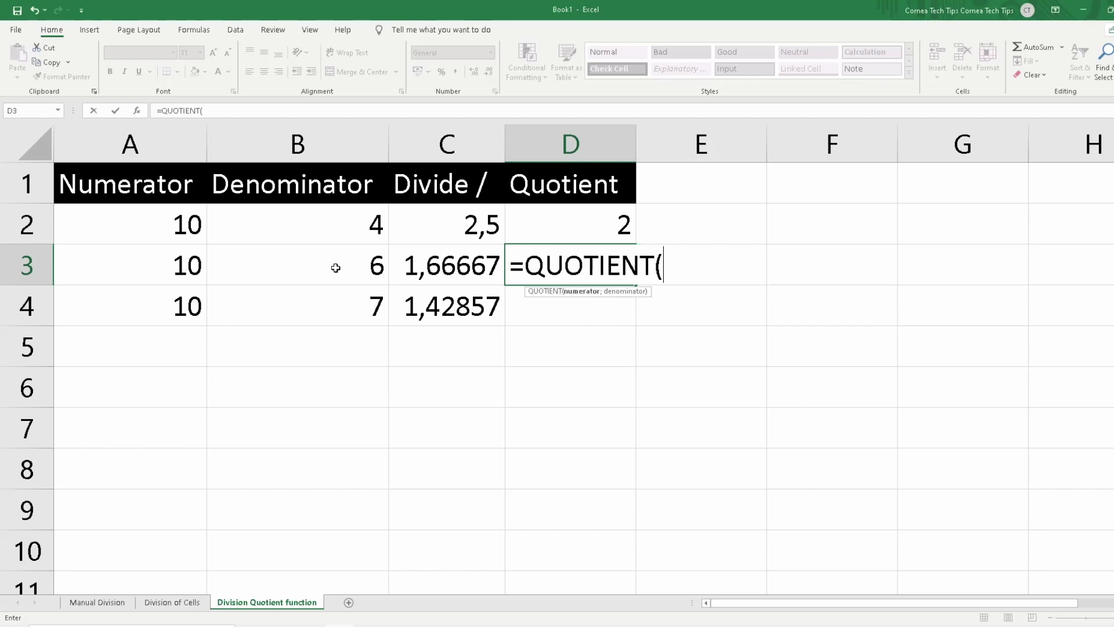
click(166, 266)
text(;)
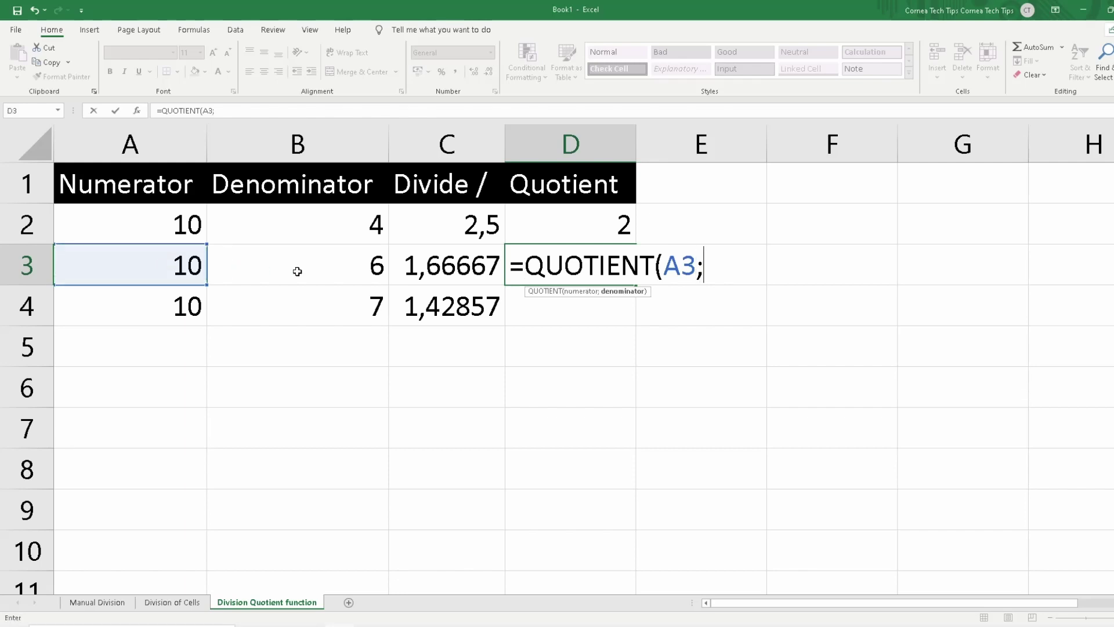
click(331, 270)
text())
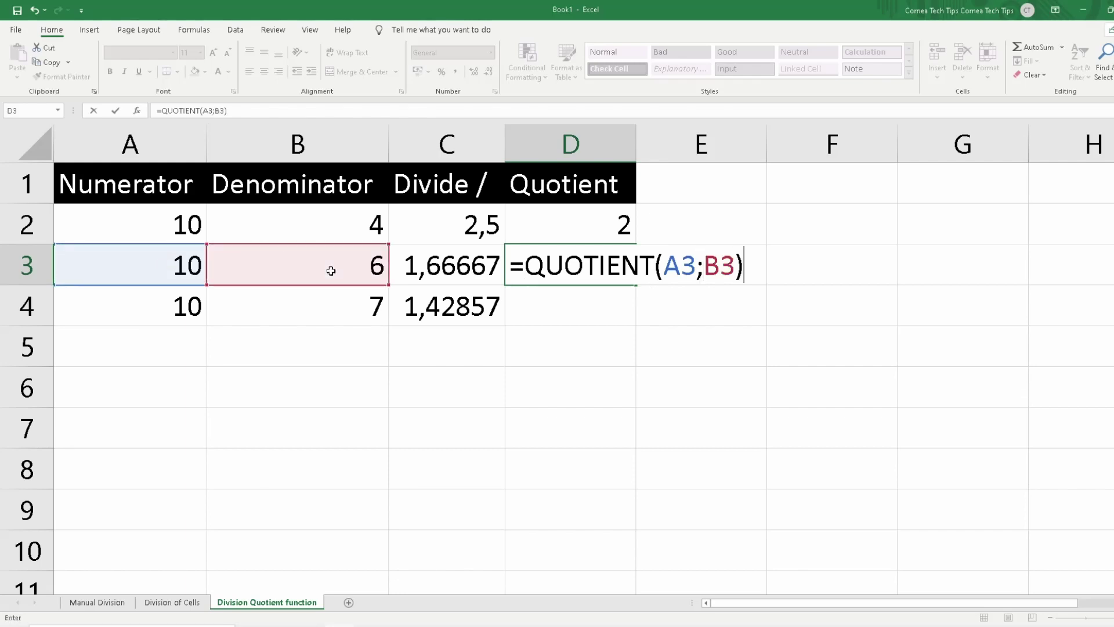
key(Return)
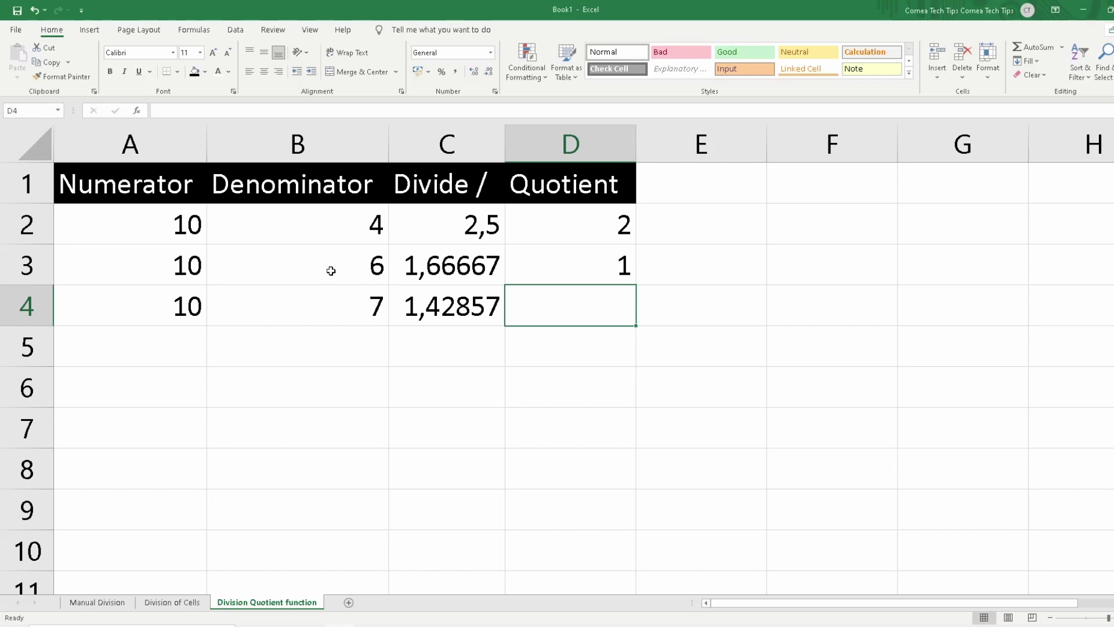
Step: Enter the formula =QUOTIENT(A4;B4) in cell D4 to get the integer part of the third division
text(=quot)
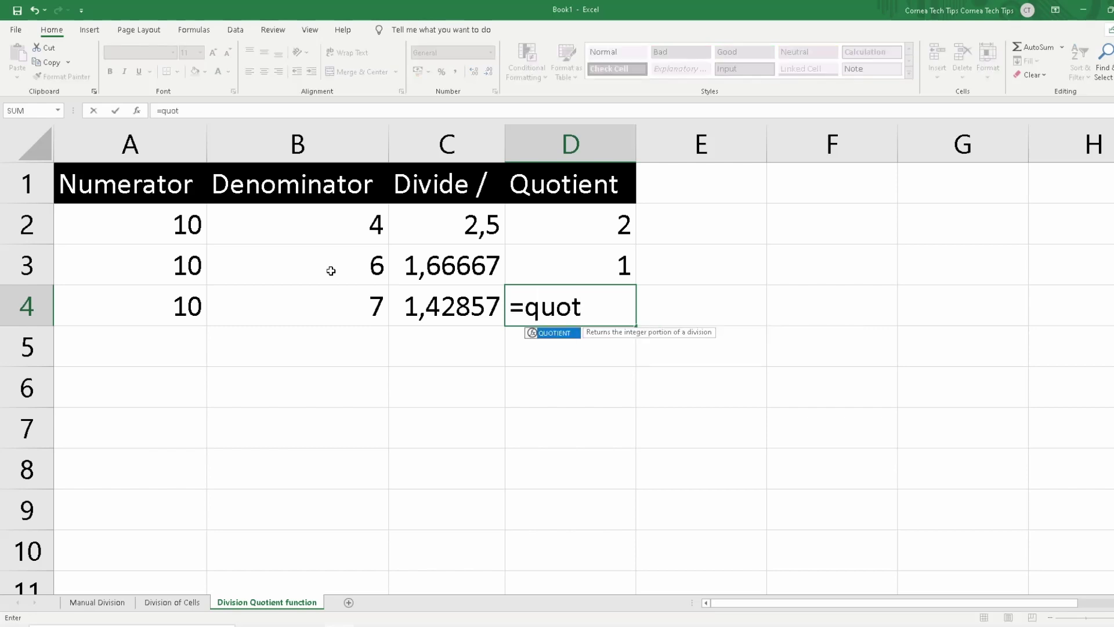
key(Tab)
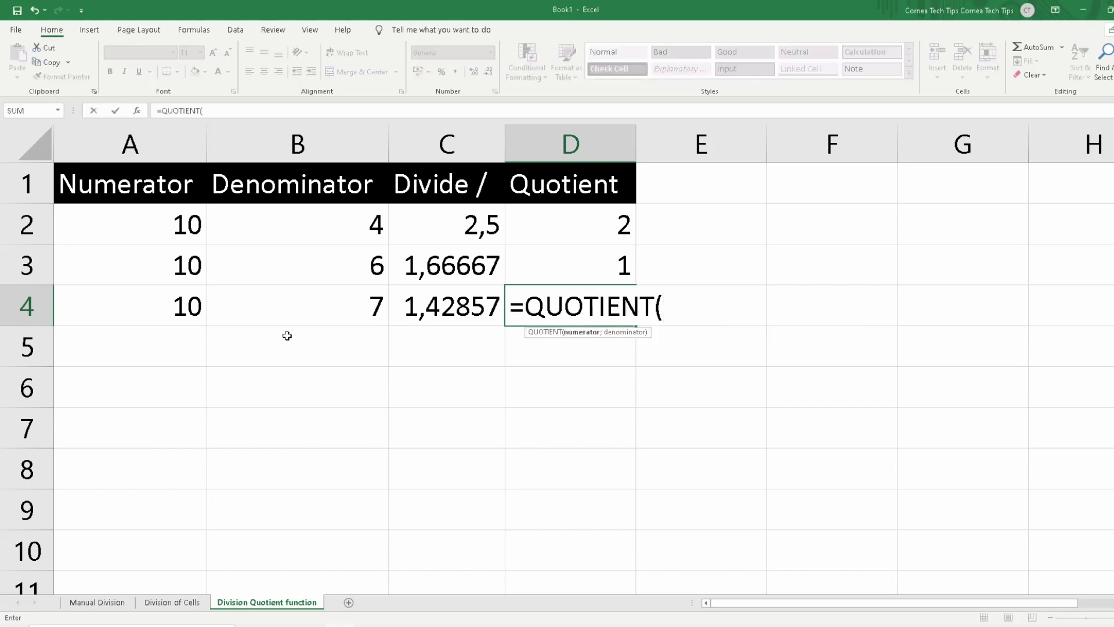
click(174, 311)
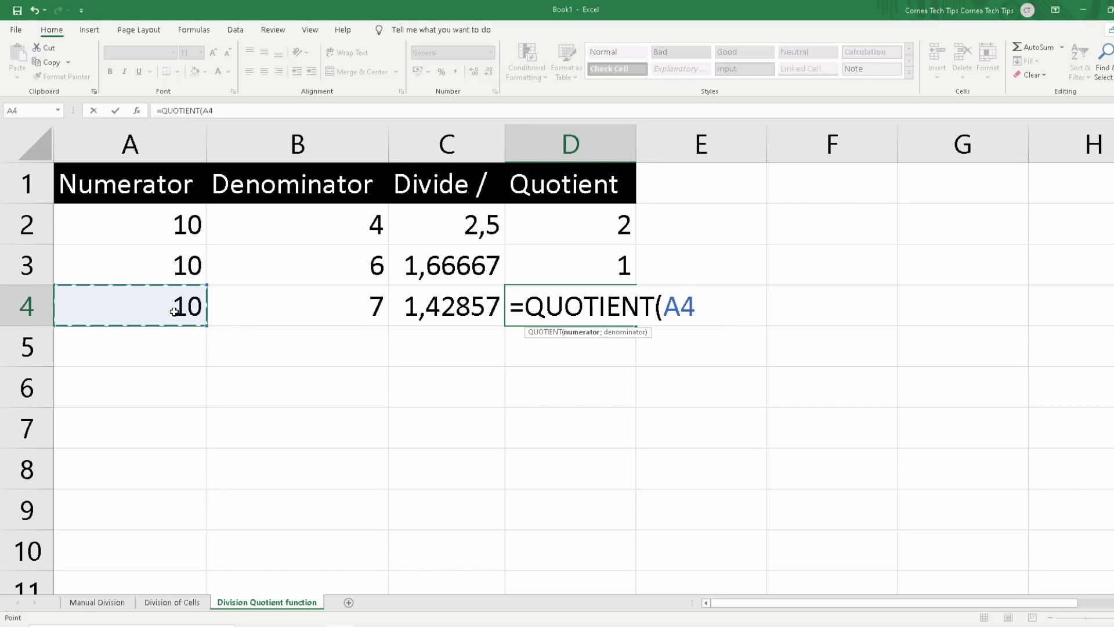
text(;)
click(258, 315)
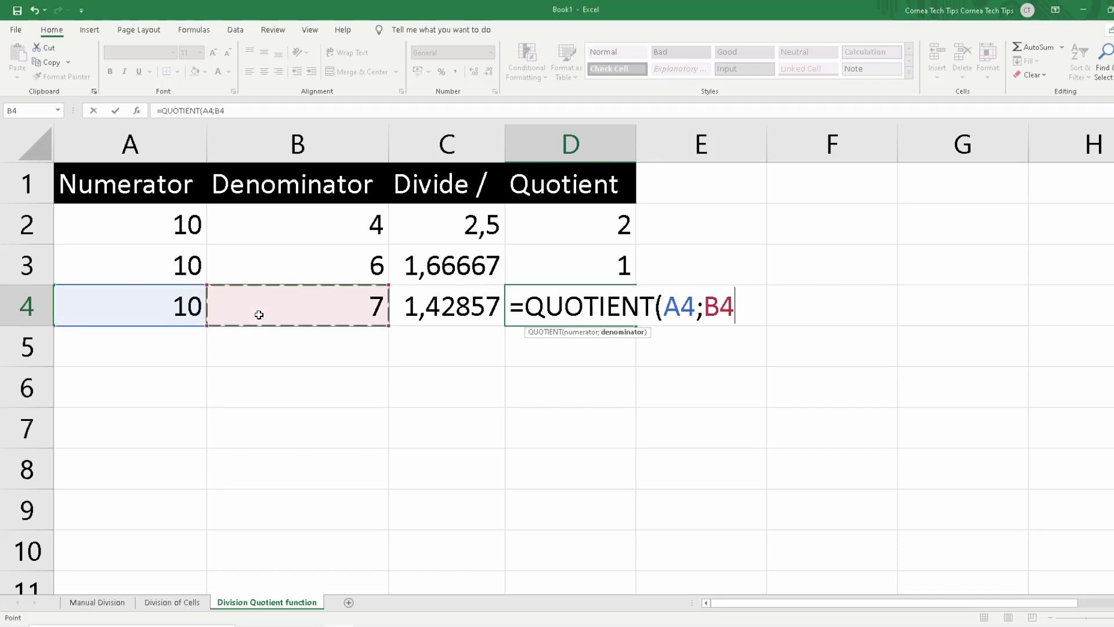
key(Return)
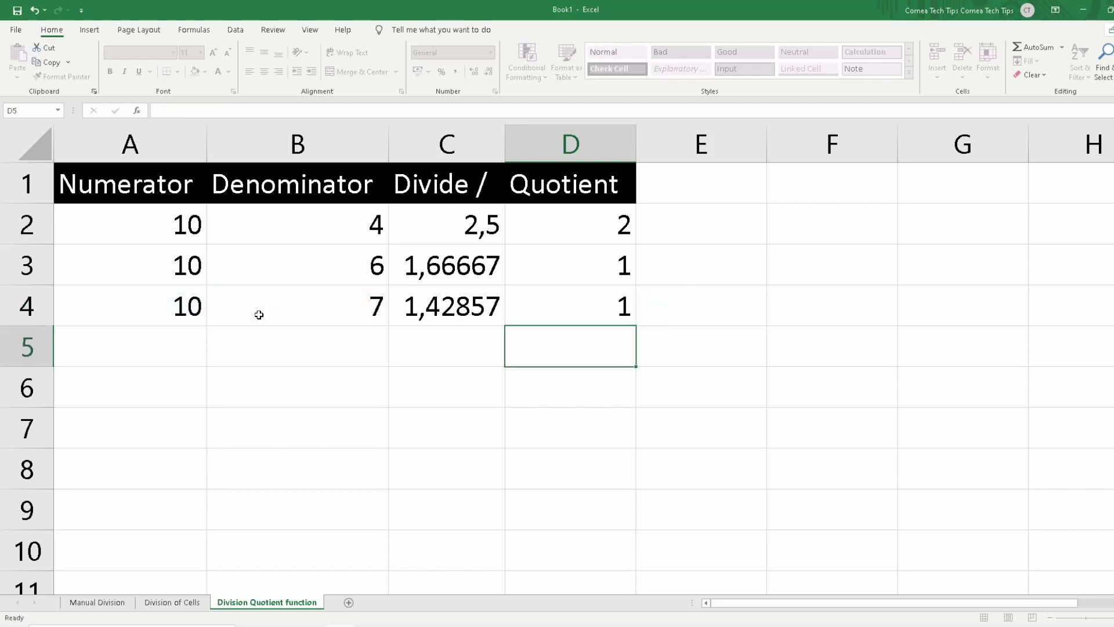
Step: Review the QUOTIENT formulas and their results in cells D2 to D4
click(598, 290)
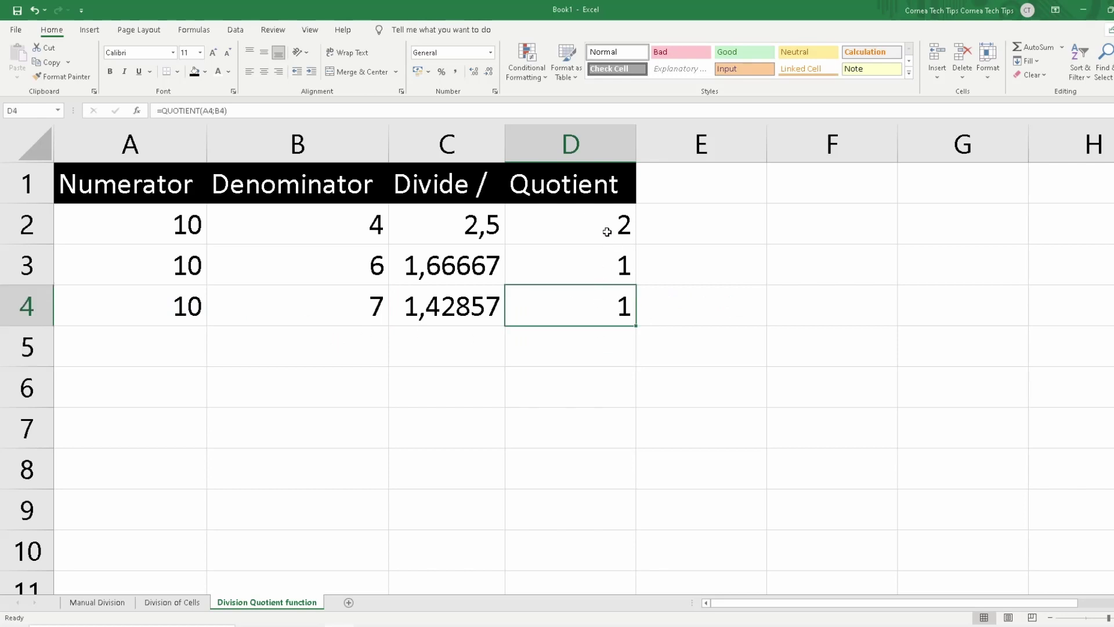
drag(607, 228, 607, 298)
click(588, 281)
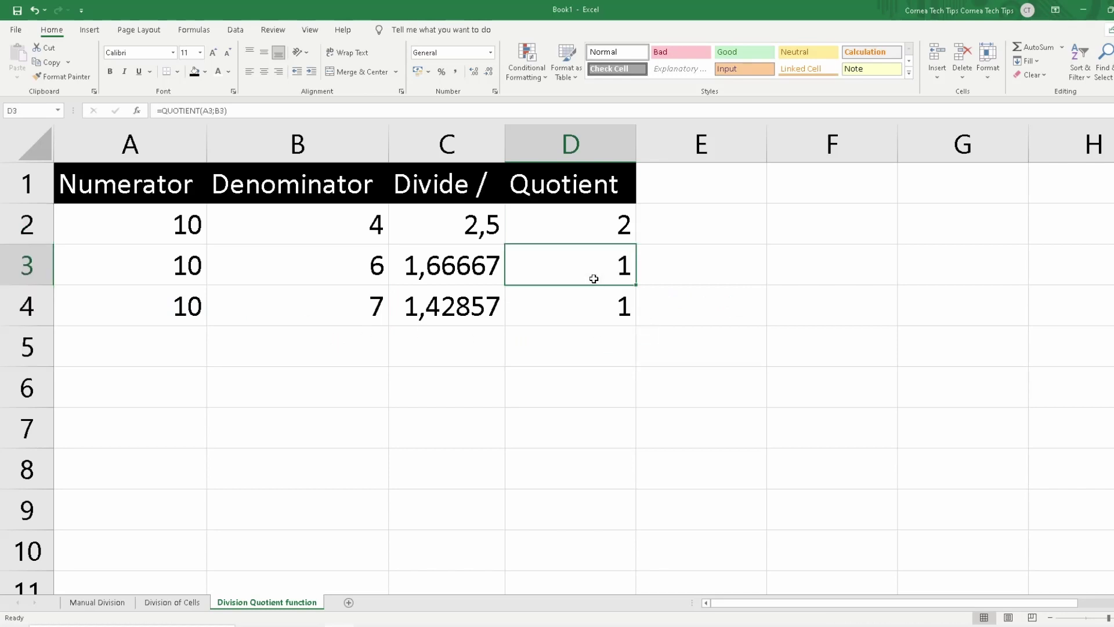
click(587, 218)
click(589, 258)
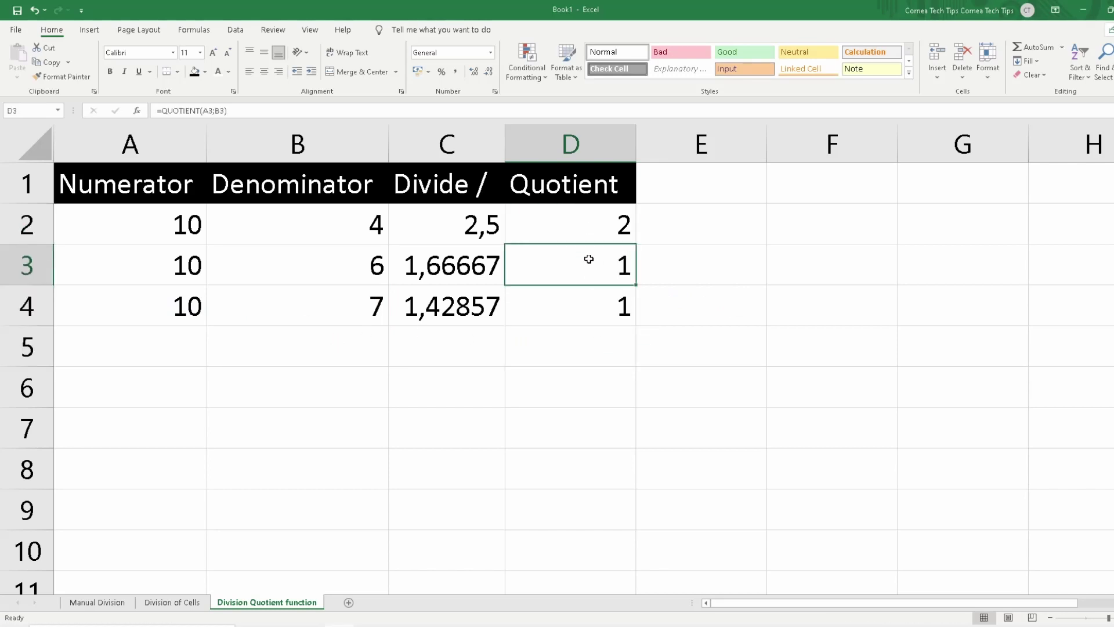
Step: Show the quotient in cell D2 with six decimal places and reduce it back to zero decimals
click(579, 229)
click(474, 72)
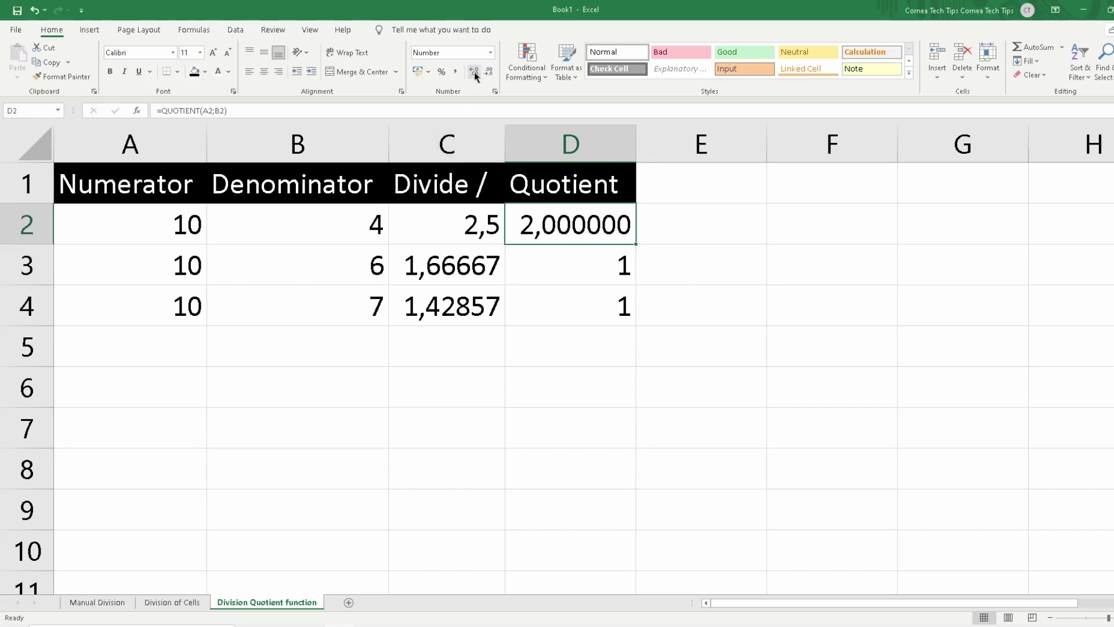
click(489, 76)
click(489, 75)
click(490, 75)
click(489, 76)
click(490, 76)
click(489, 75)
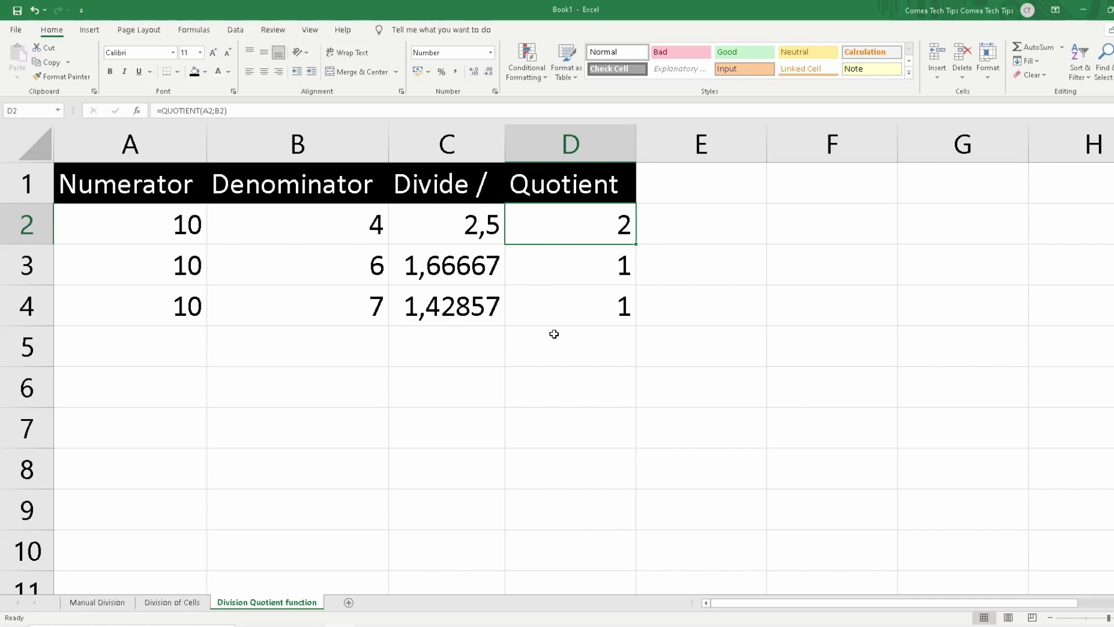
Step: Show the quotient in cell D3 with three decimal places
click(580, 264)
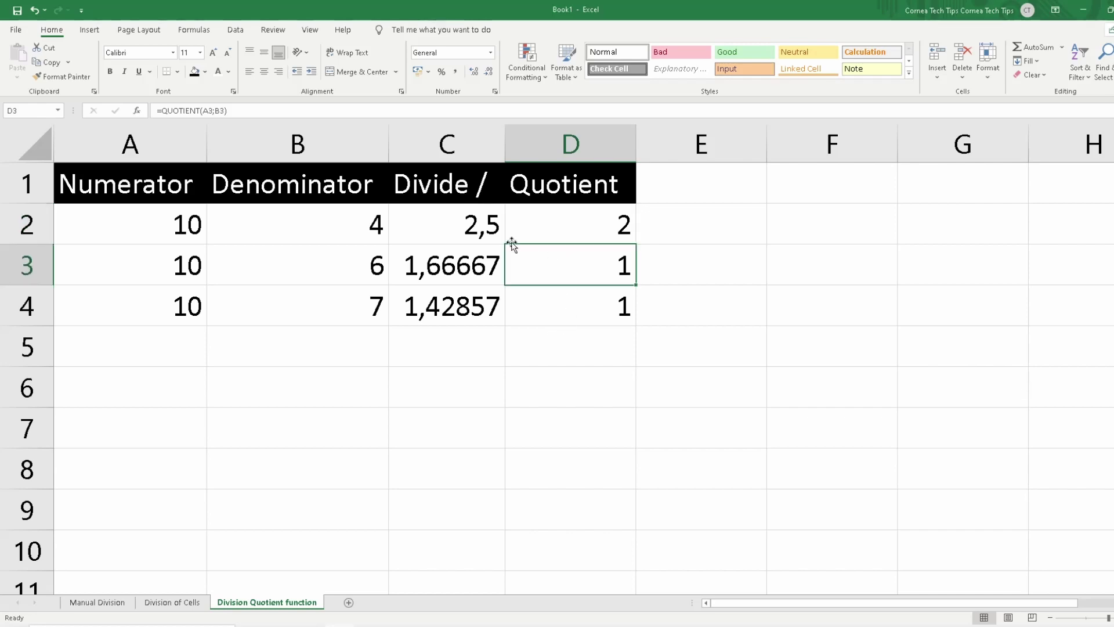
click(473, 72)
click(473, 72)
click(474, 72)
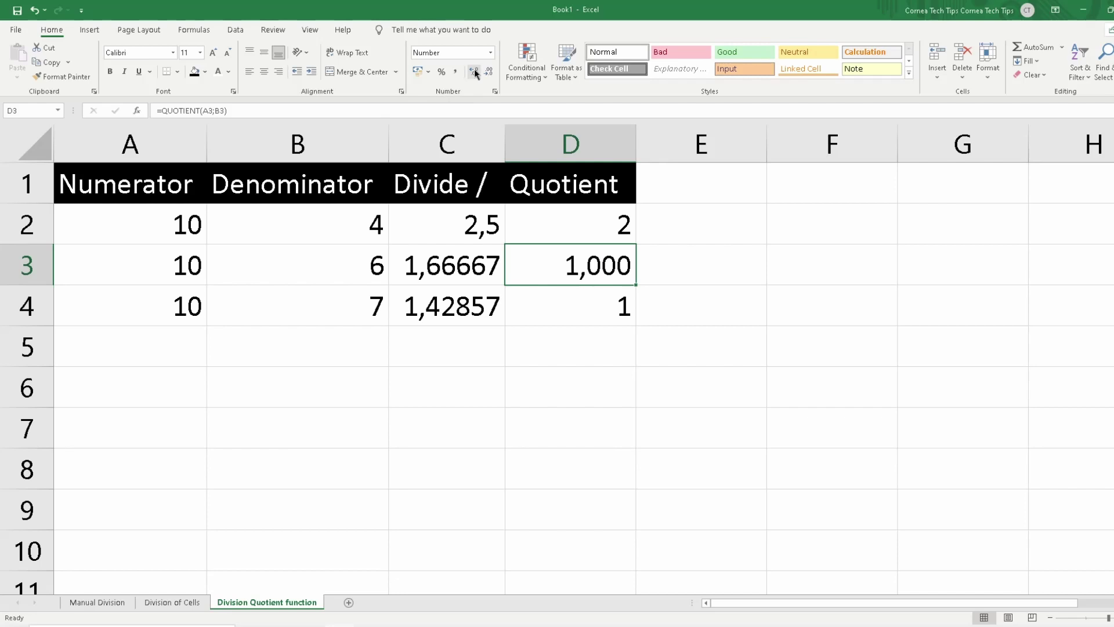
Step: Show the quotient in cell D2 with two decimal places and remove those decimals again
click(585, 237)
click(473, 71)
click(473, 72)
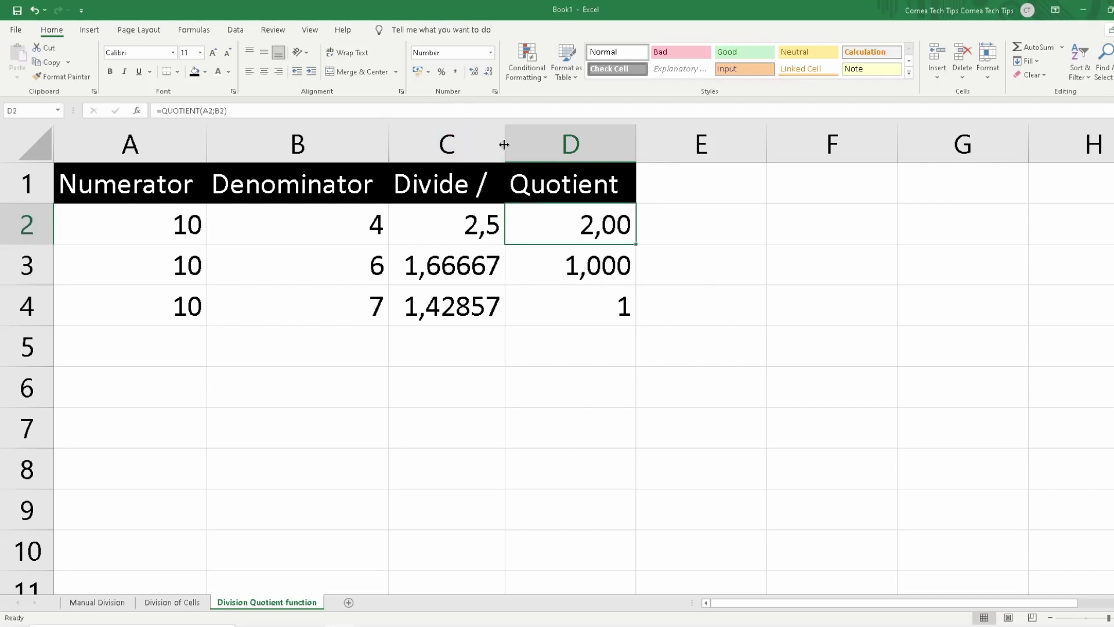
click(488, 71)
click(489, 71)
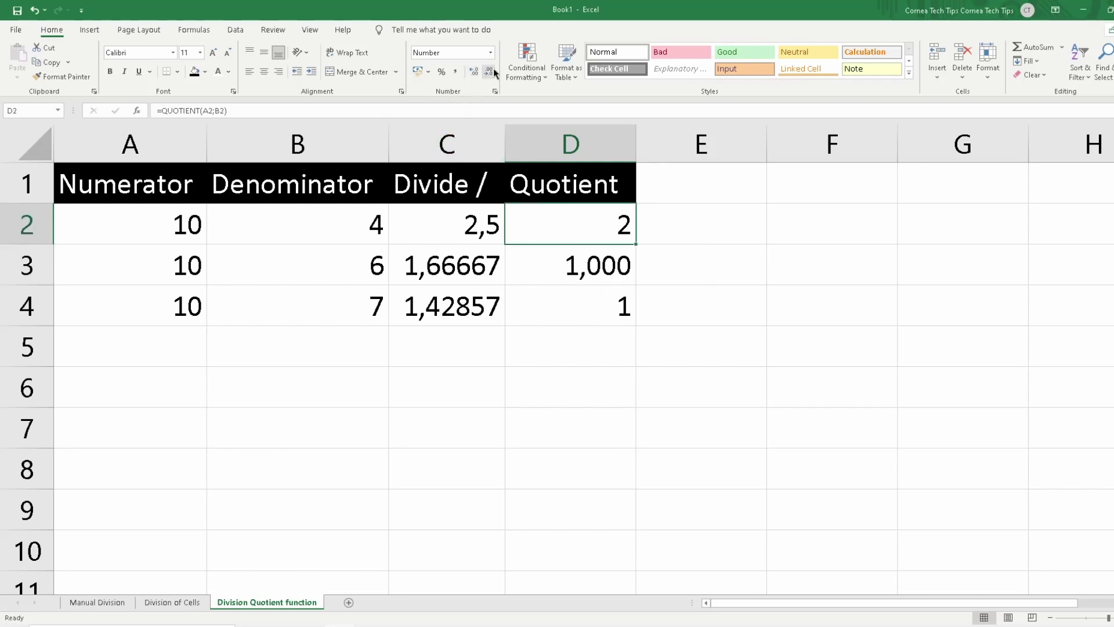
Step: Reduce the quotient in cell D3 to zero decimal places
click(610, 276)
click(486, 72)
click(486, 73)
click(486, 73)
click(572, 354)
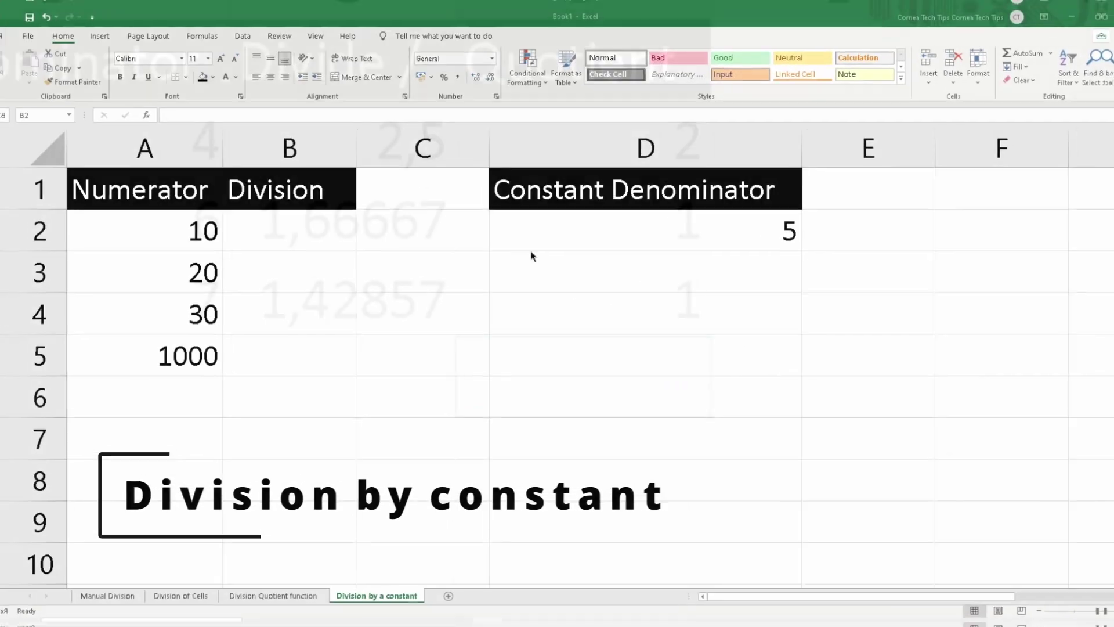
Step: On the Division by a constant sheet, enter =A2/D$2 in cell B2 with the denominator's row locked and fill it down to B5
click(156, 228)
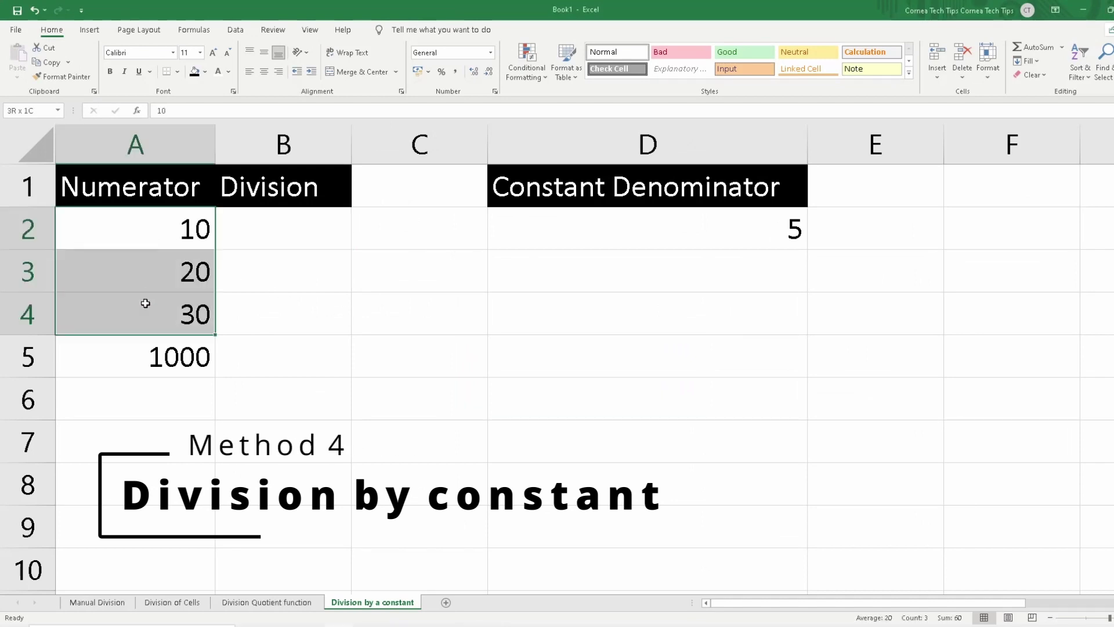
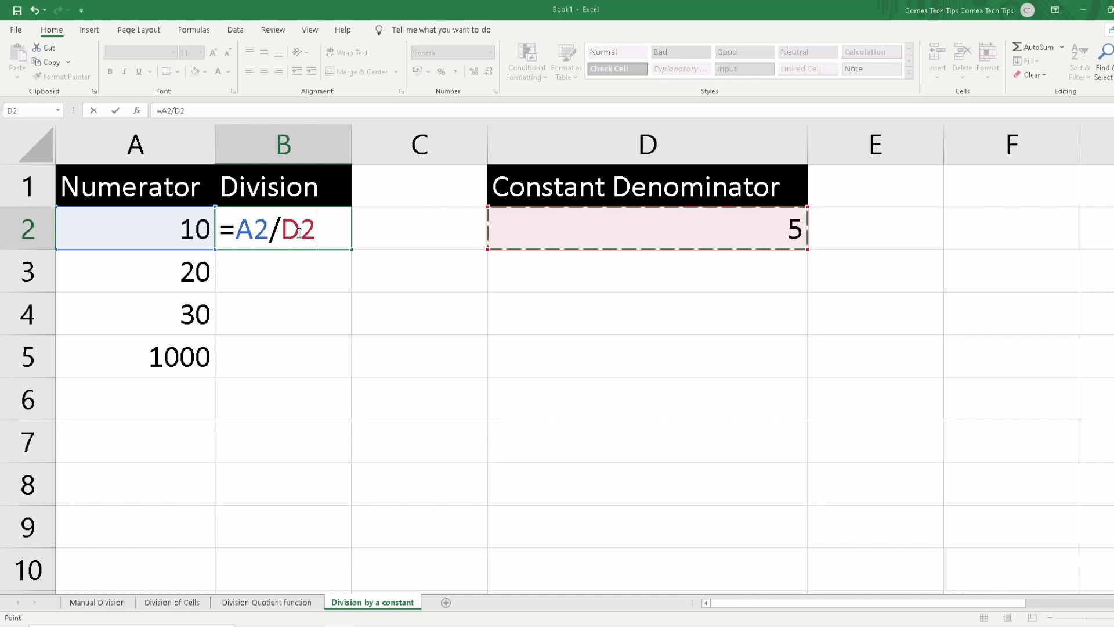
click(296, 233)
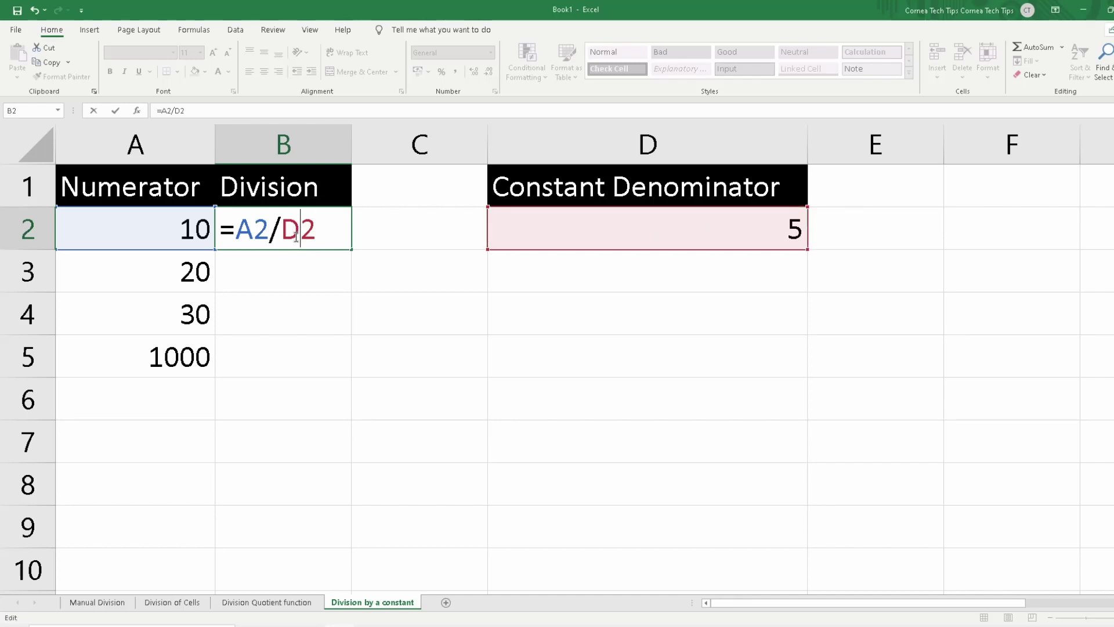
text($)
drag(300, 237, 333, 237)
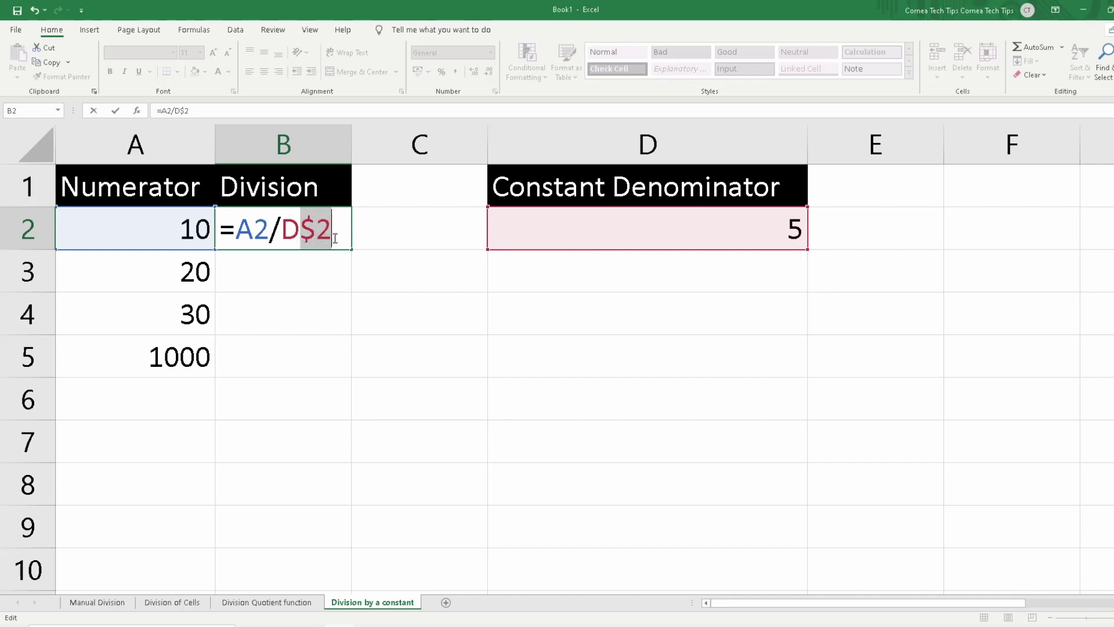
key(Return)
click(331, 238)
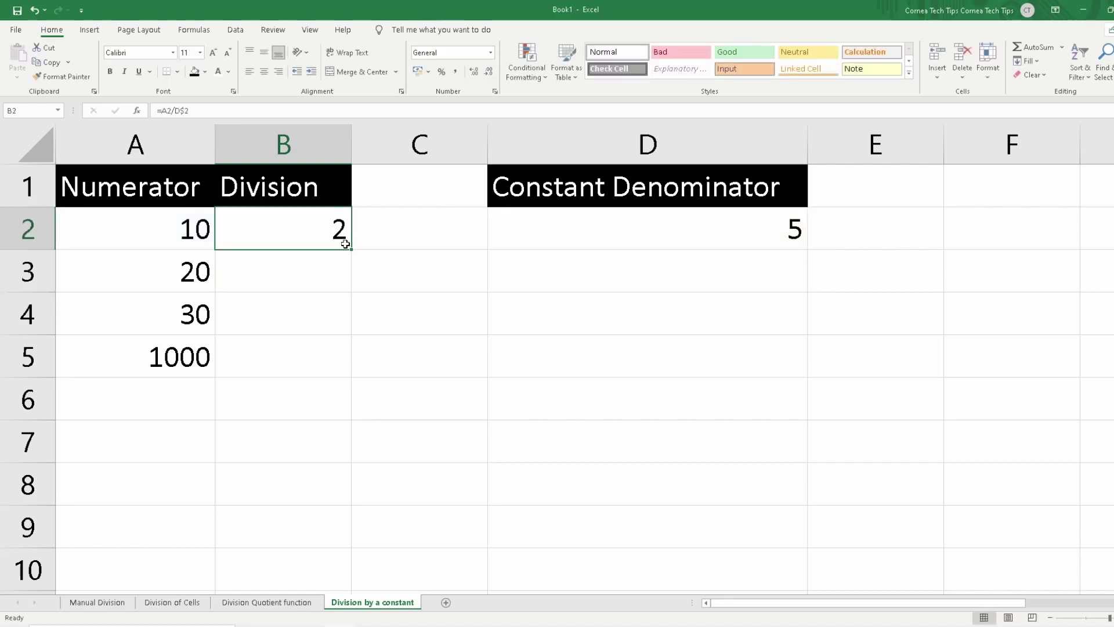
drag(351, 250, 331, 371)
Step: Review the filled formulas in cells B2 to B5 and their reference to the constant denominator
click(313, 274)
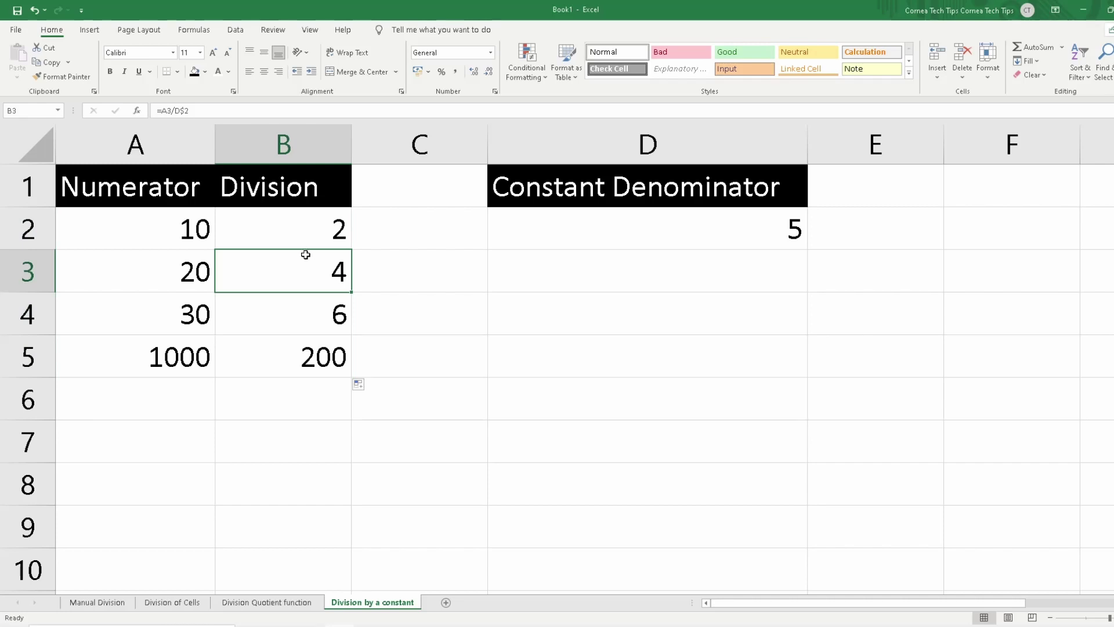
click(303, 240)
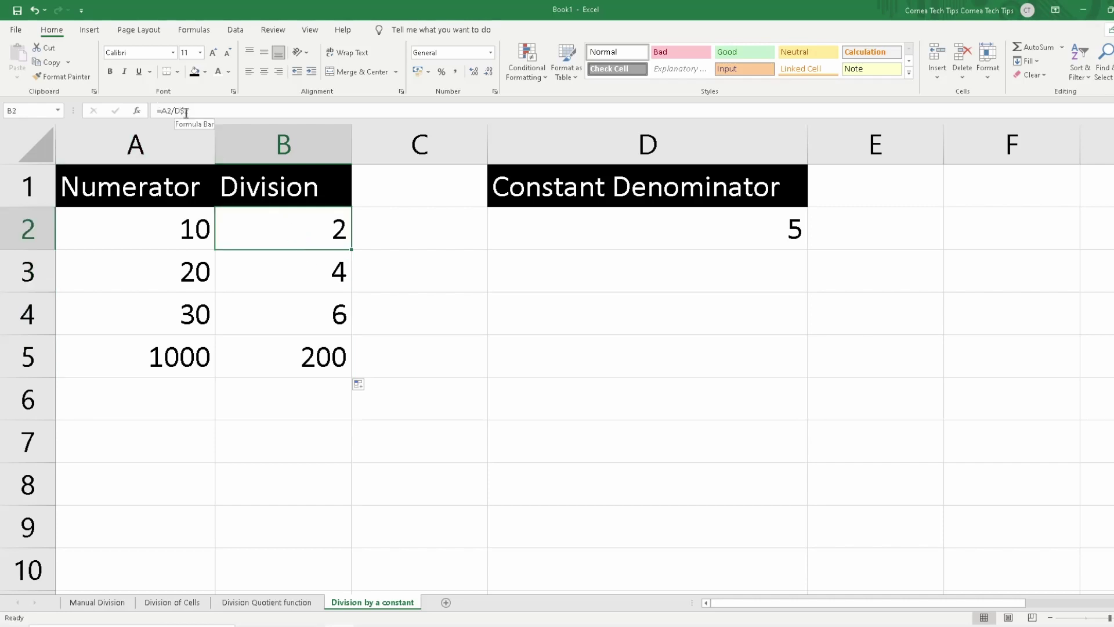
click(293, 277)
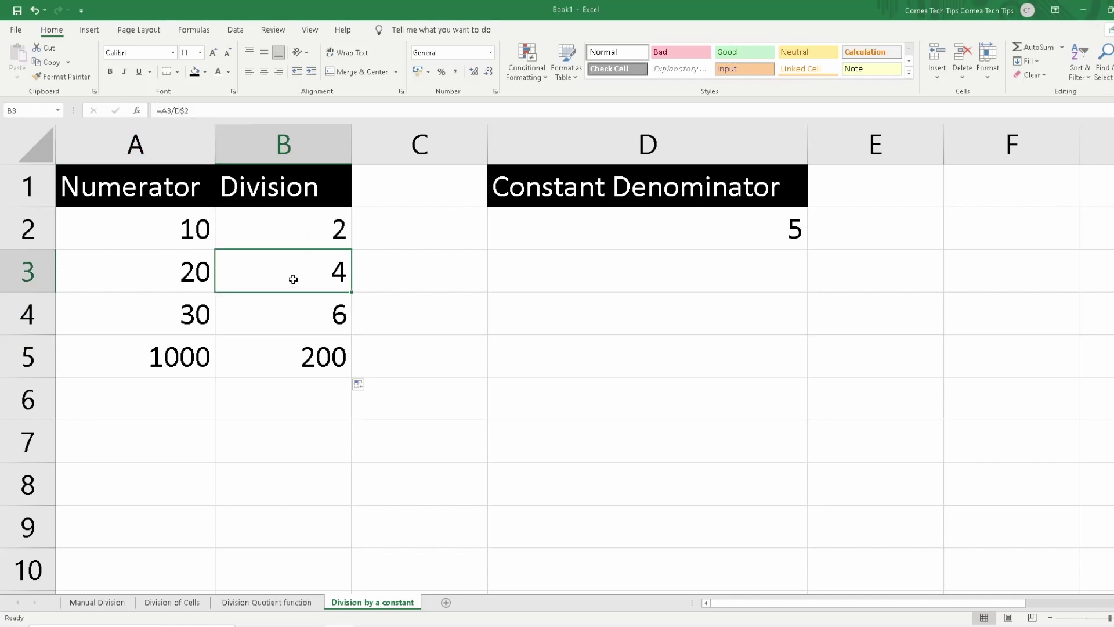
click(293, 315)
click(292, 349)
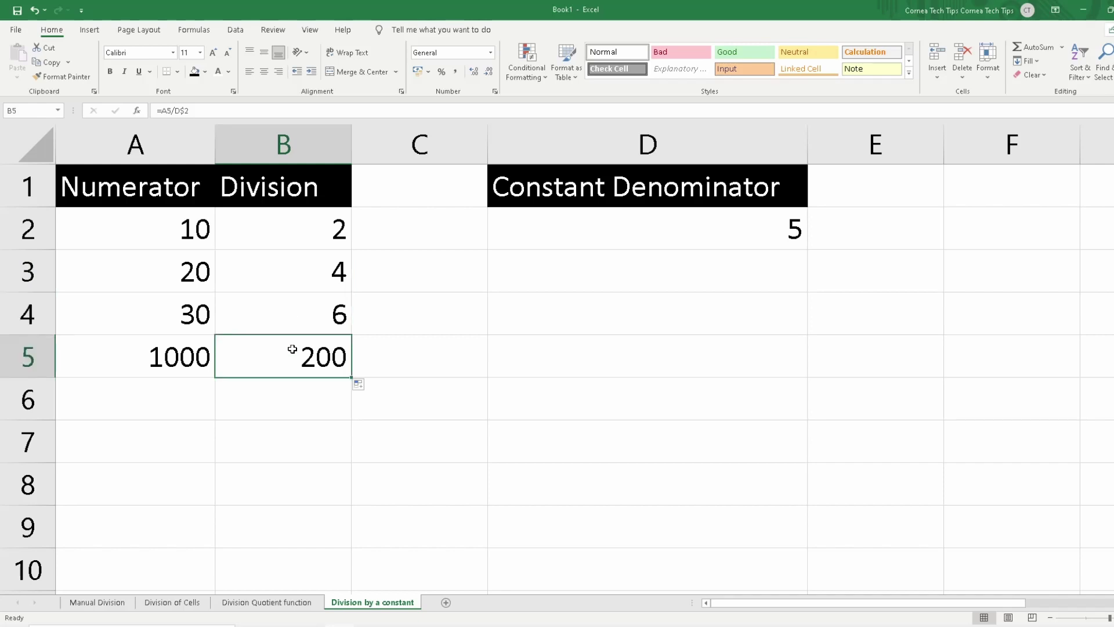
click(298, 224)
click(442, 249)
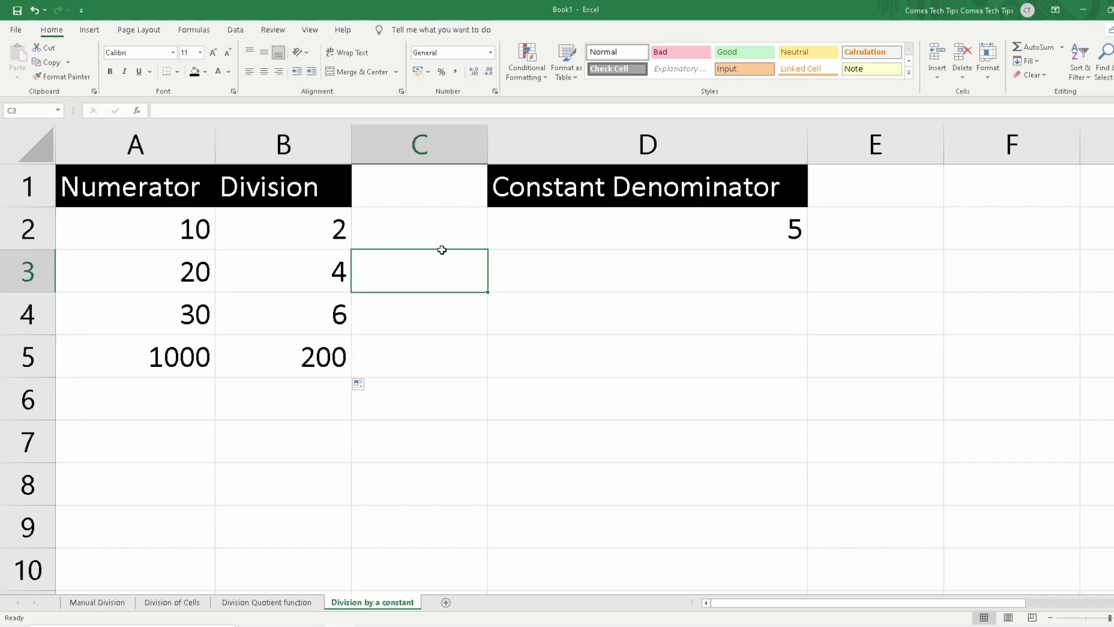
Step: Set the constant denominator in cell D2 to 10
click(677, 220)
text(10)
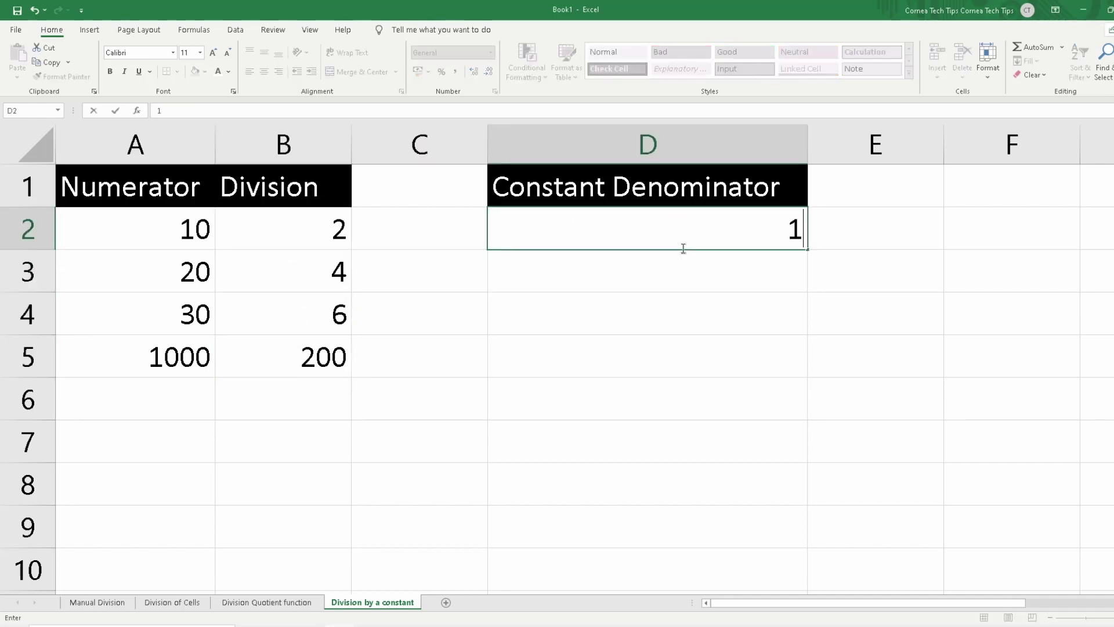
key(Return)
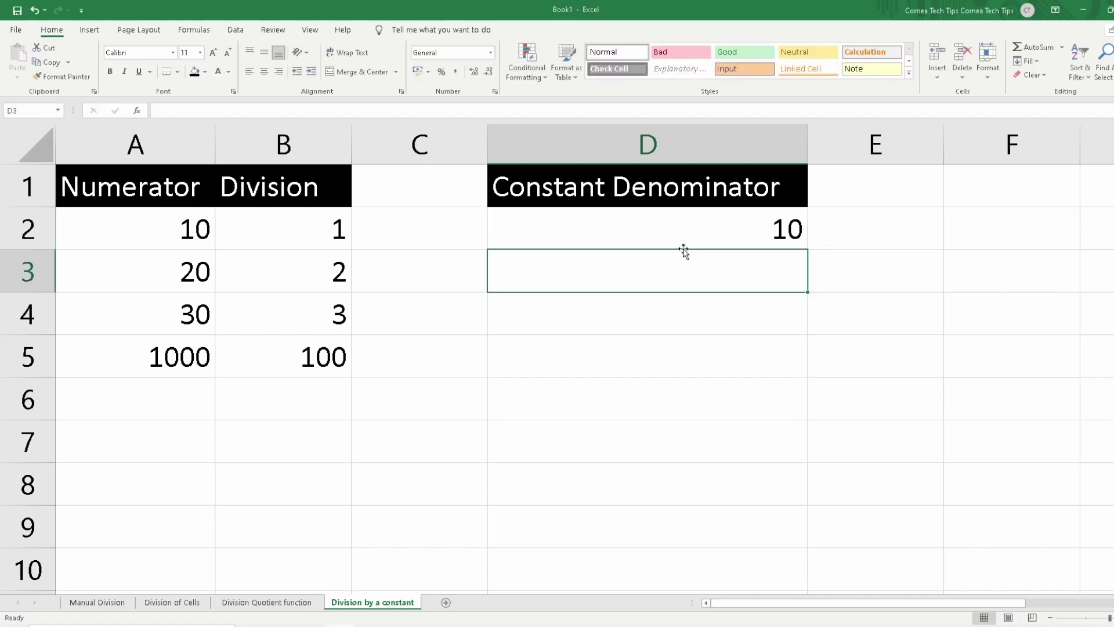
Step: Set the constant denominator in cell D2 to 50
click(669, 231)
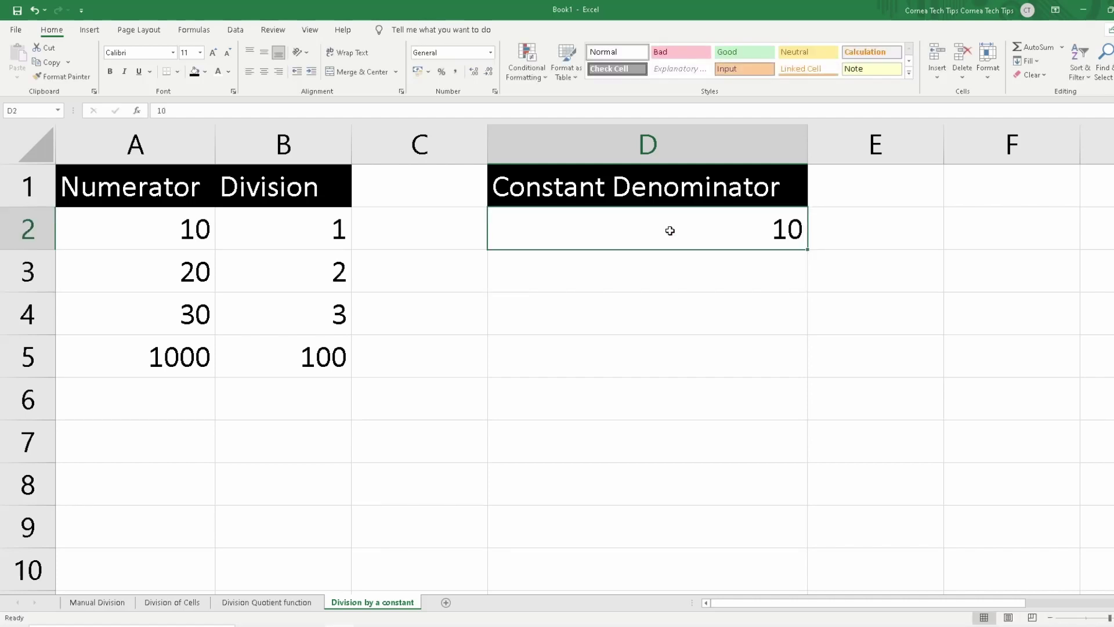
text(50)
key(Return)
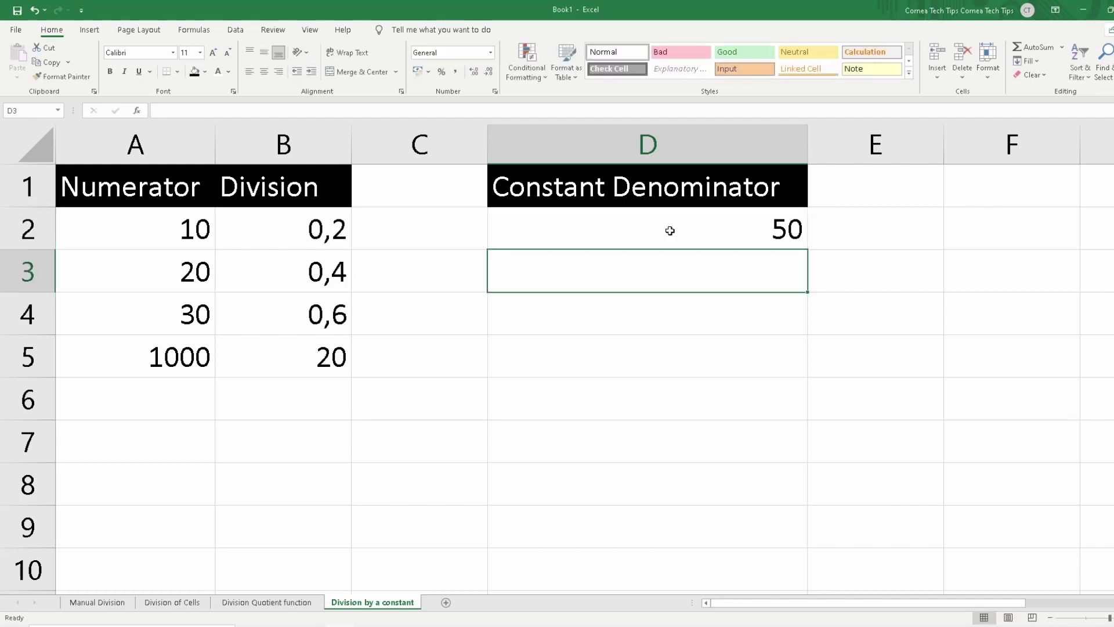
Step: Set the constant denominator in cell D2 to 2
click(666, 232)
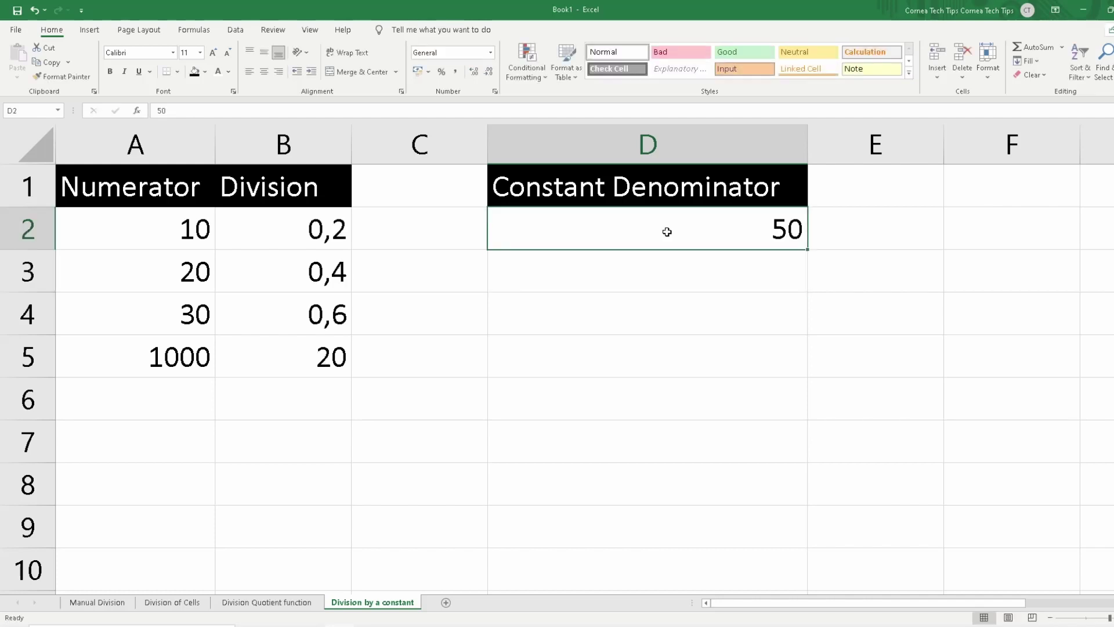
text(2)
key(Return)
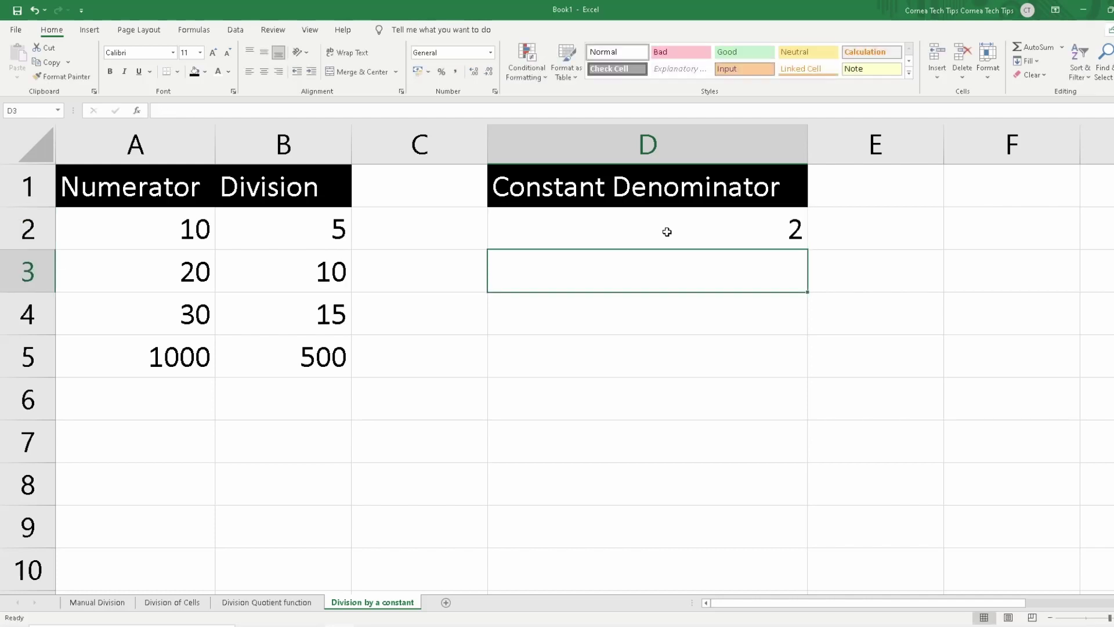
Step: Check the division formulas in cells B2 to B5 against the constant denominator in D2
click(659, 232)
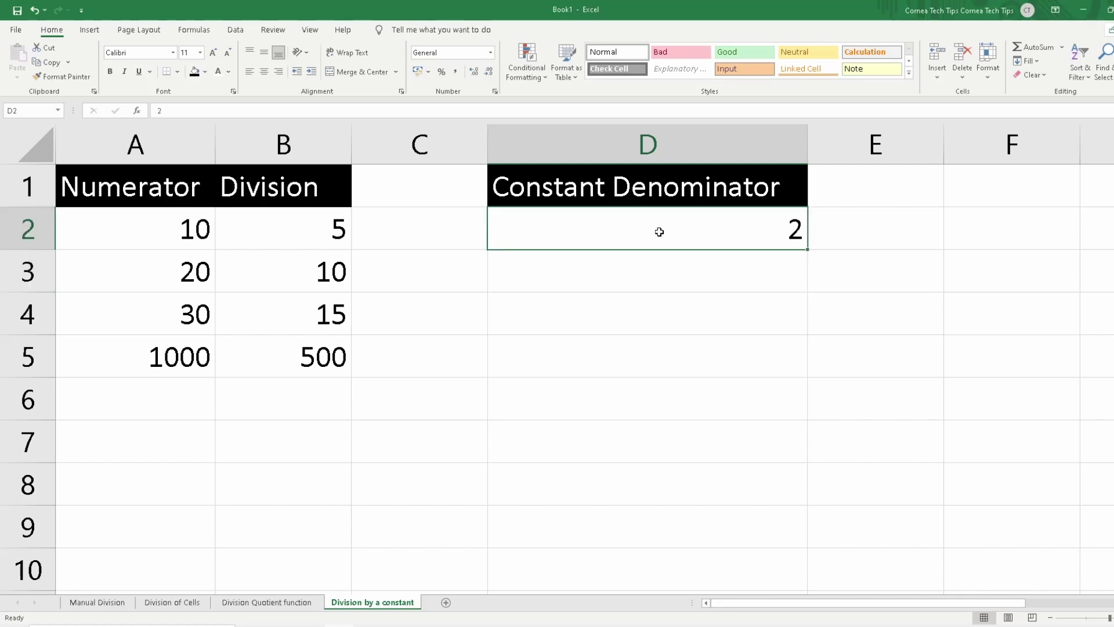
click(301, 236)
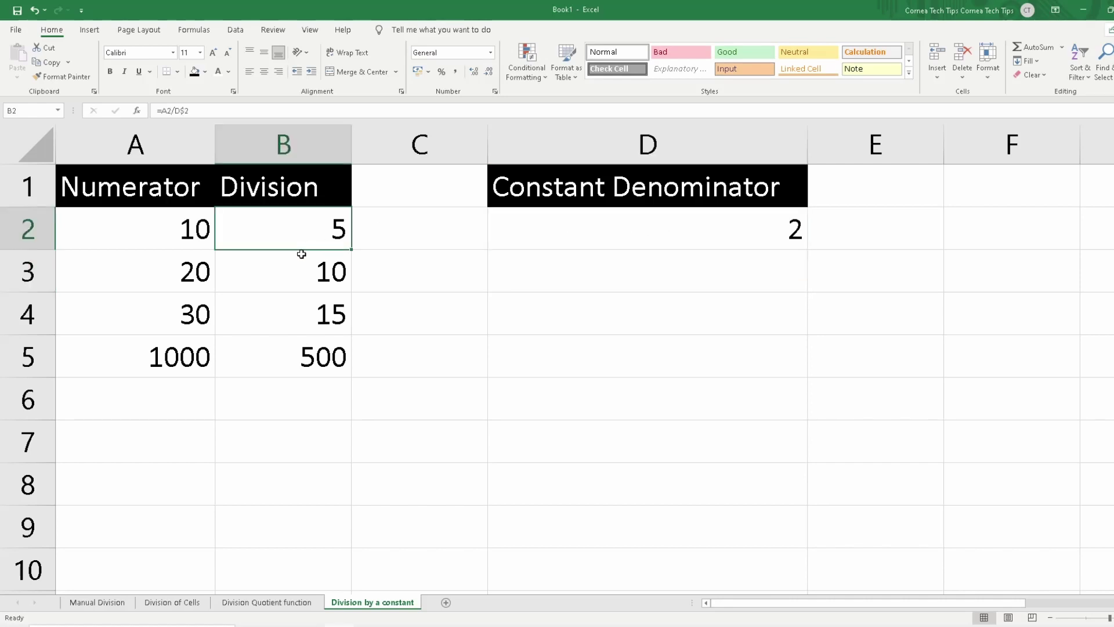
click(294, 275)
click(300, 331)
click(298, 359)
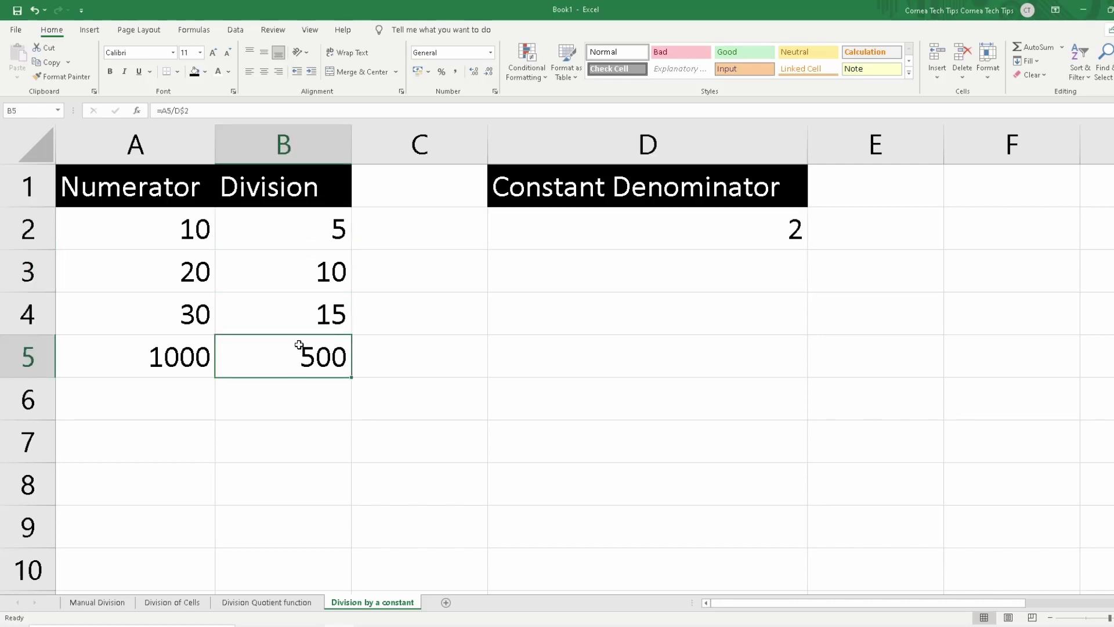
click(310, 230)
click(649, 222)
click(275, 218)
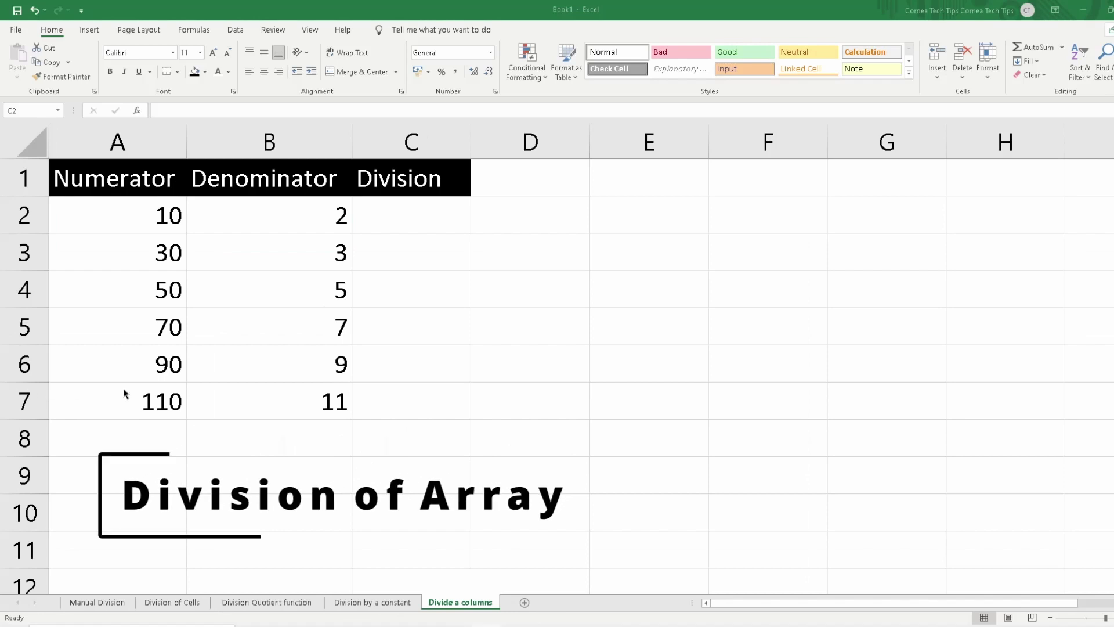
Step: On the Divide a columns sheet, examine the numerator range A2:A7, the denominator range B2:B7 and the Division range C2:C7
drag(154, 216, 142, 396)
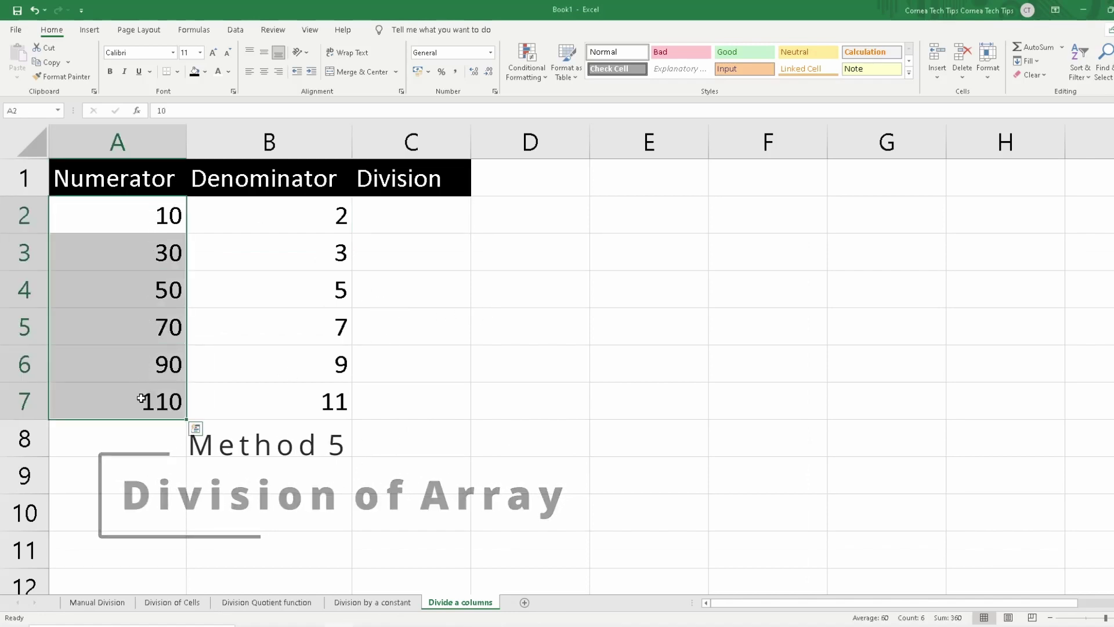
drag(259, 220, 245, 394)
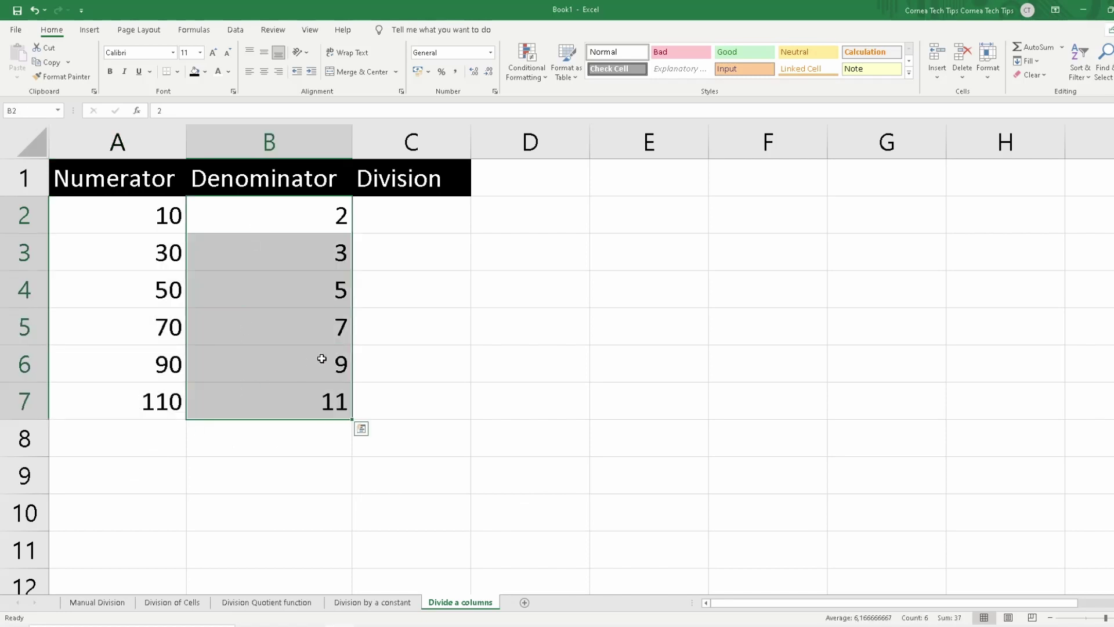
drag(384, 206, 388, 396)
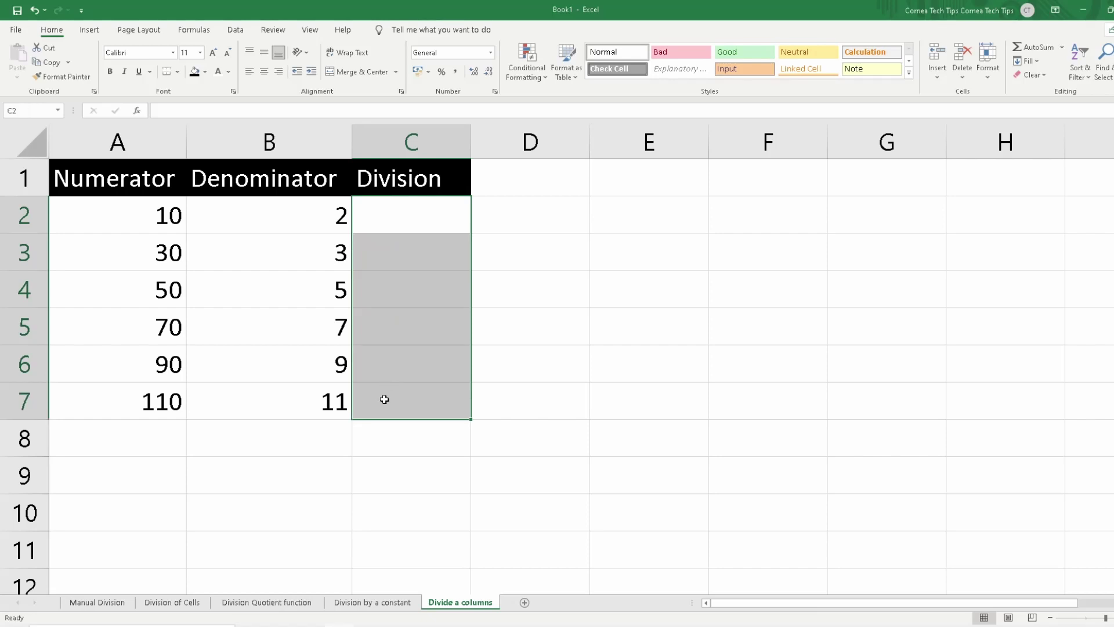
click(308, 402)
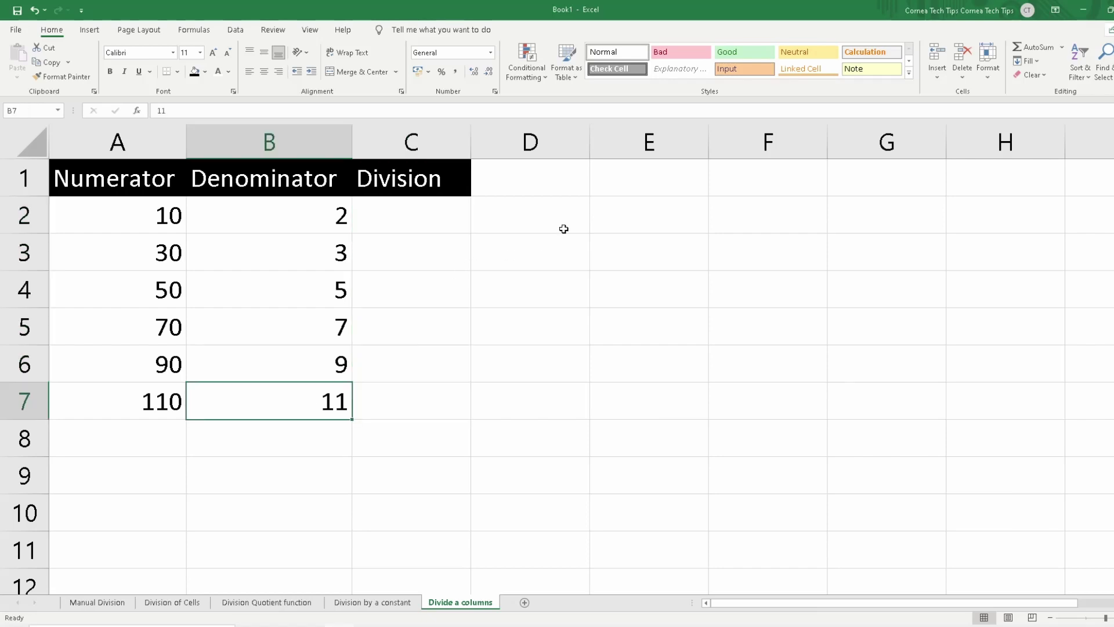
Step: Enter =A2:A7/B2:B7 as an array formula across the Division cells C2:C7
drag(412, 217, 399, 393)
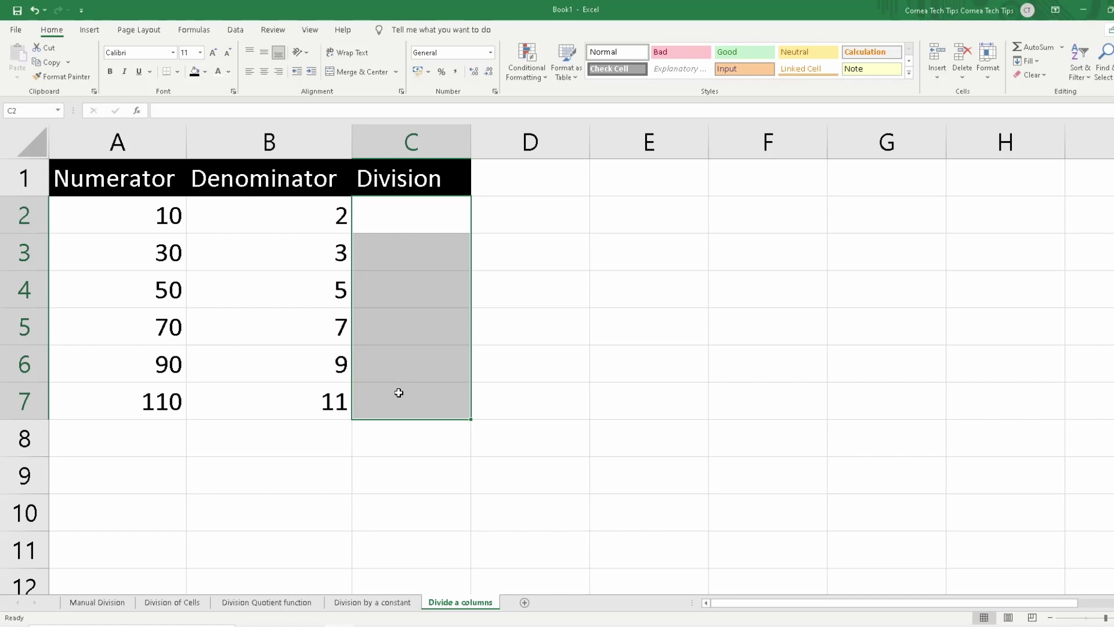
click(179, 109)
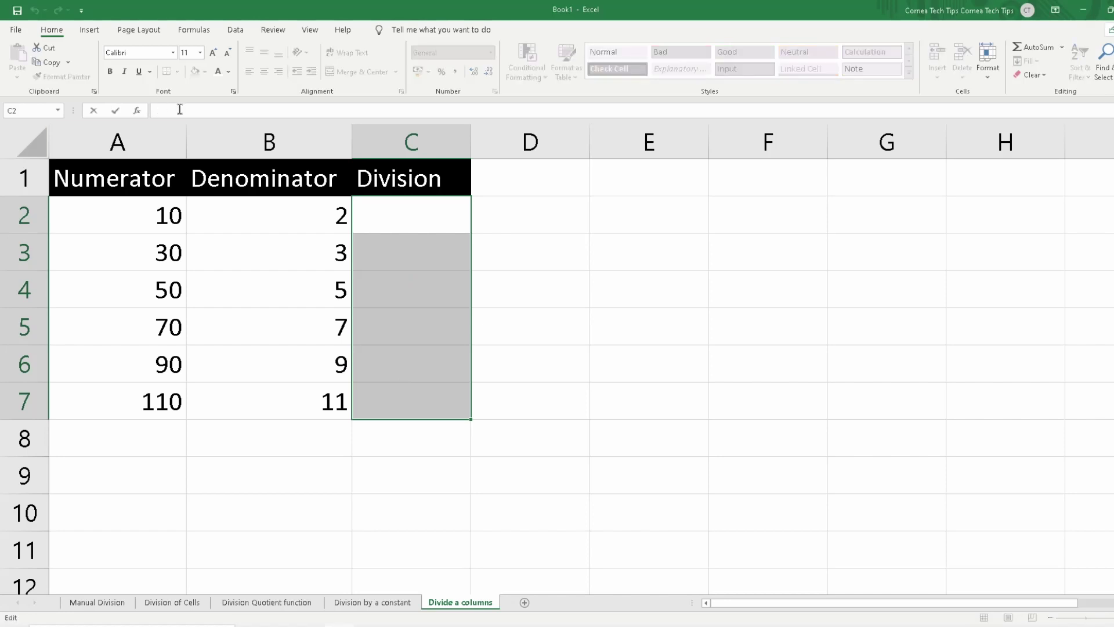
text(=)
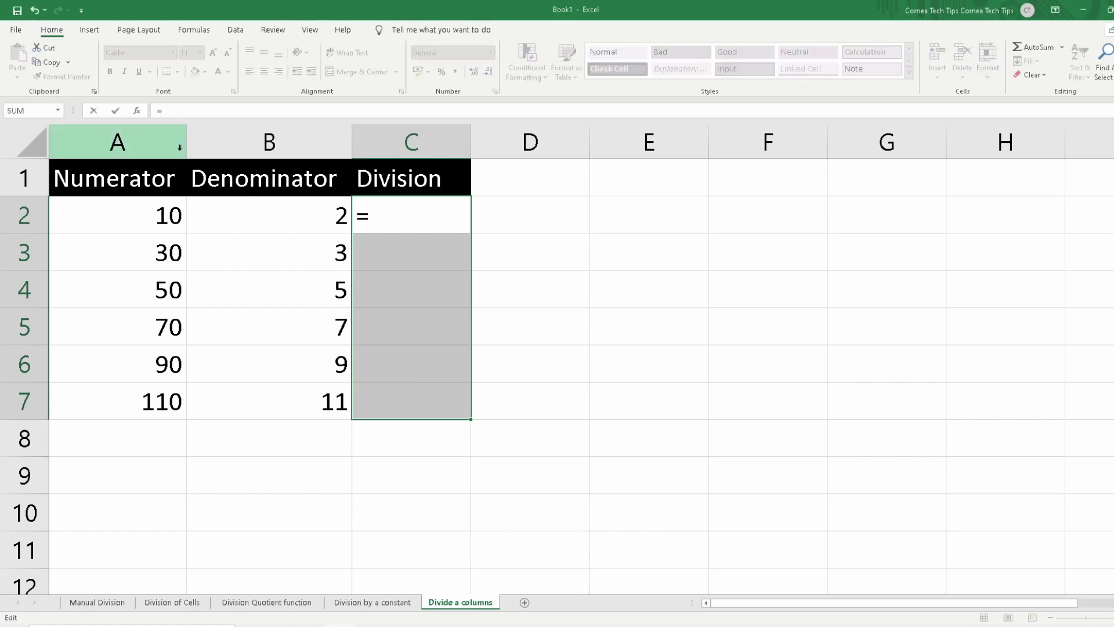
drag(163, 208, 143, 395)
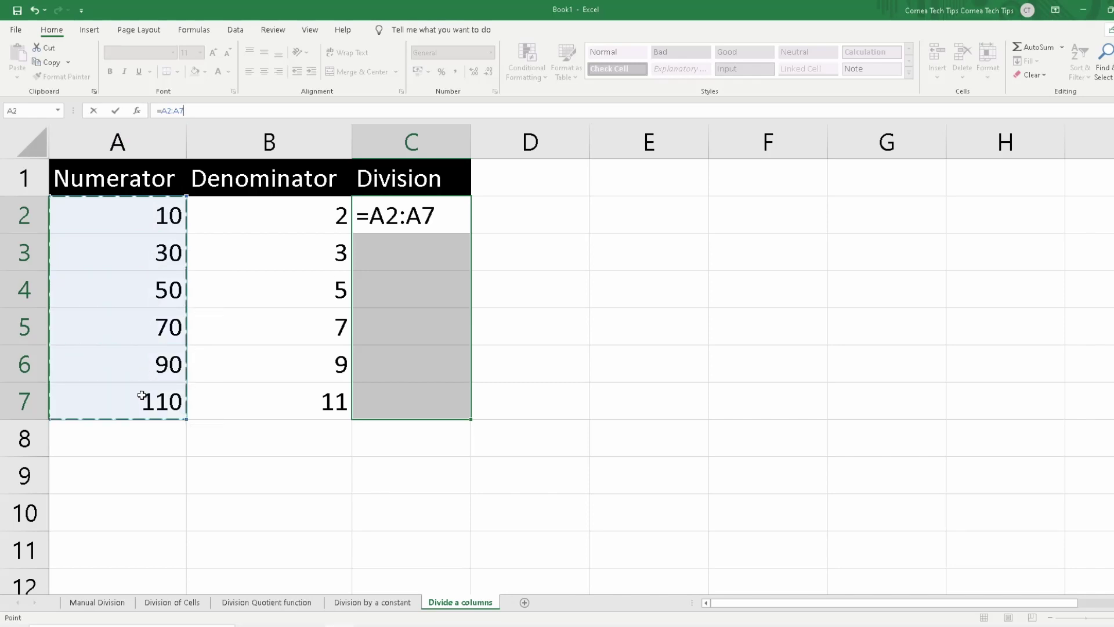
text(/)
drag(256, 235, 225, 407)
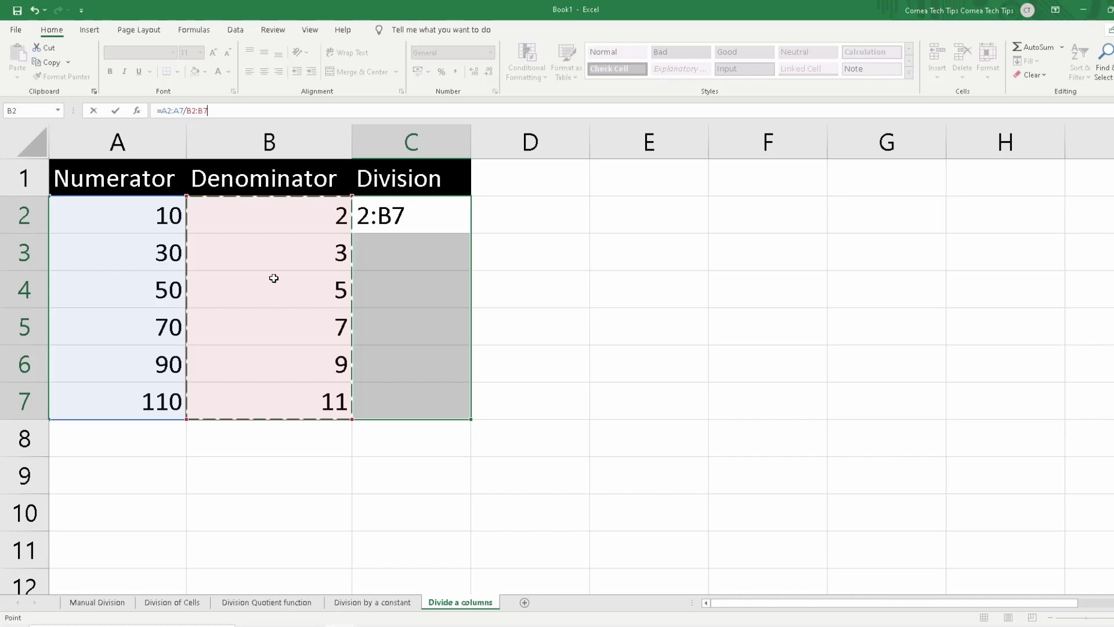
key(ctrl+shift+Return)
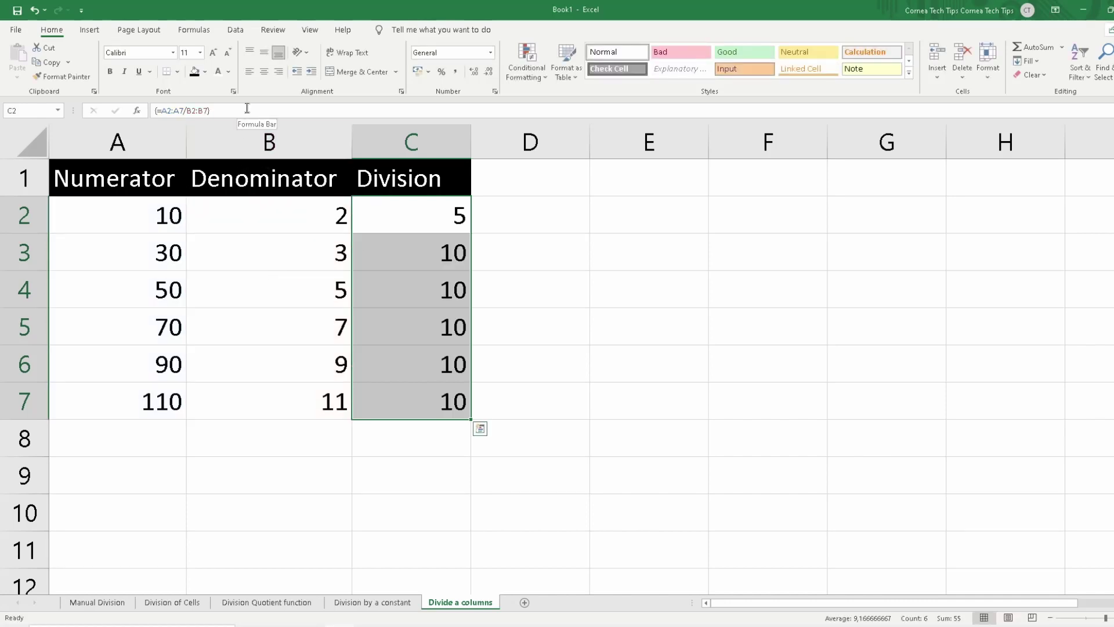
Step: Inspect the array formula behind the Division cells C2:C7, cancelling the edit of C2
drag(224, 110, 149, 113)
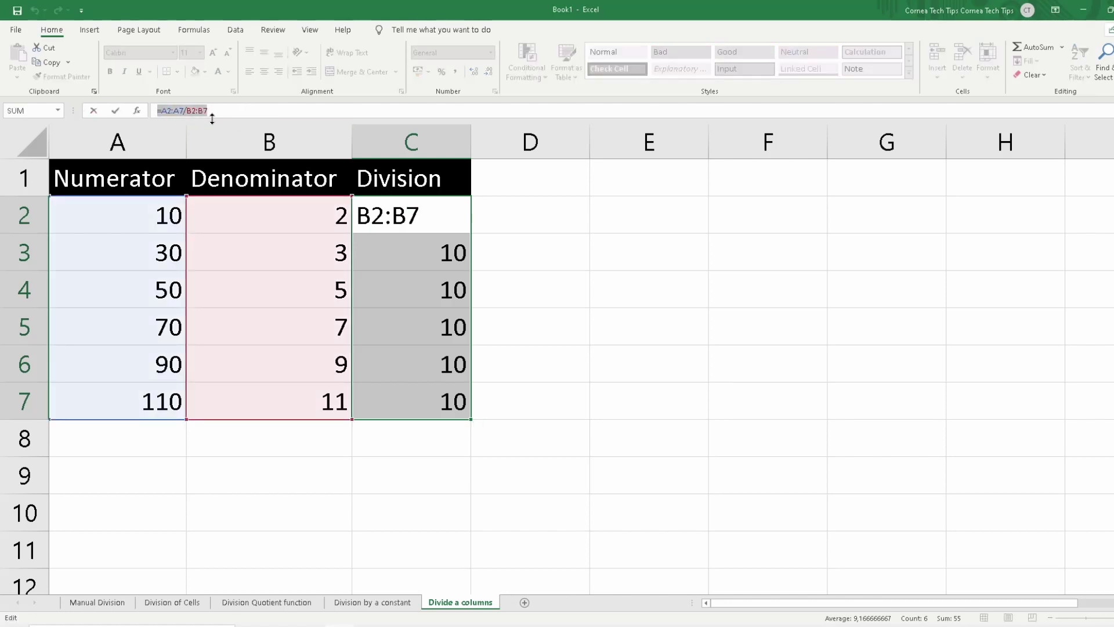
key(Return)
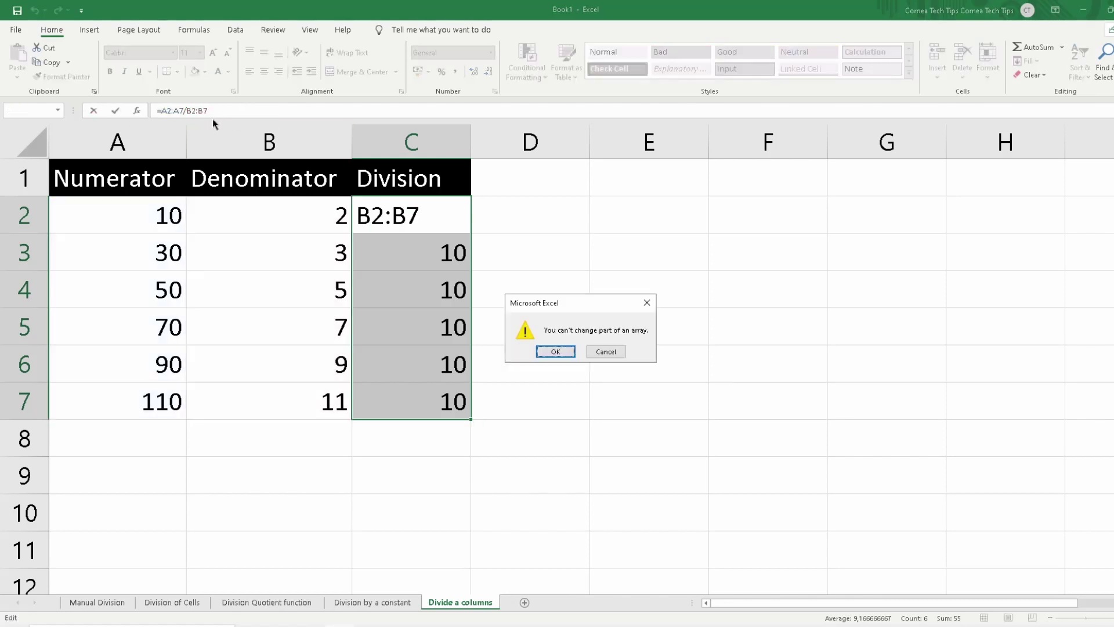
click(605, 355)
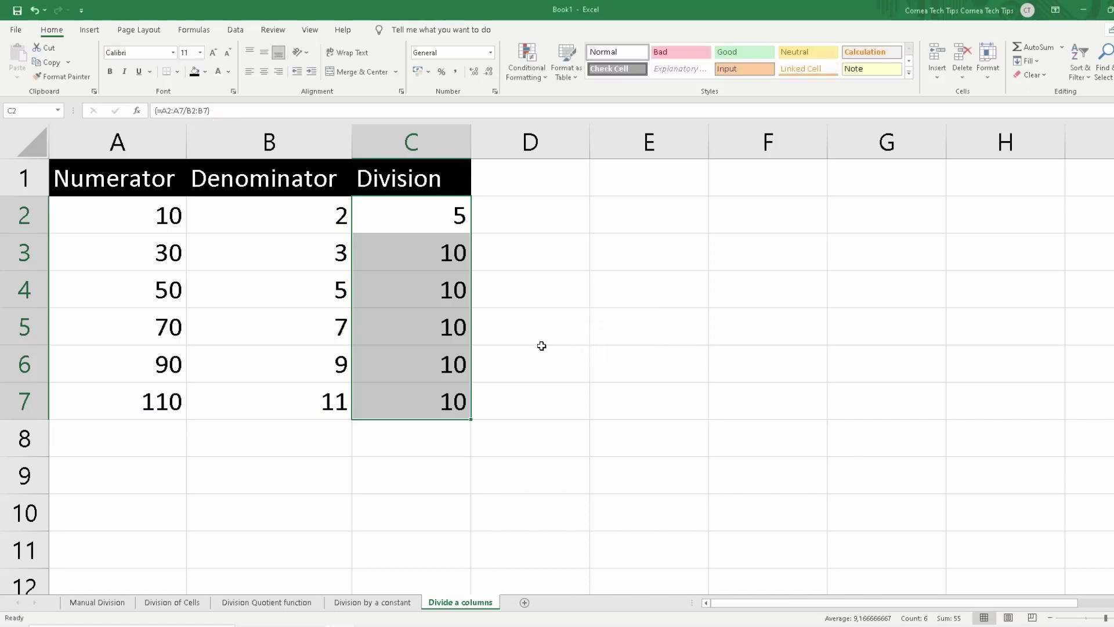
click(540, 350)
click(431, 231)
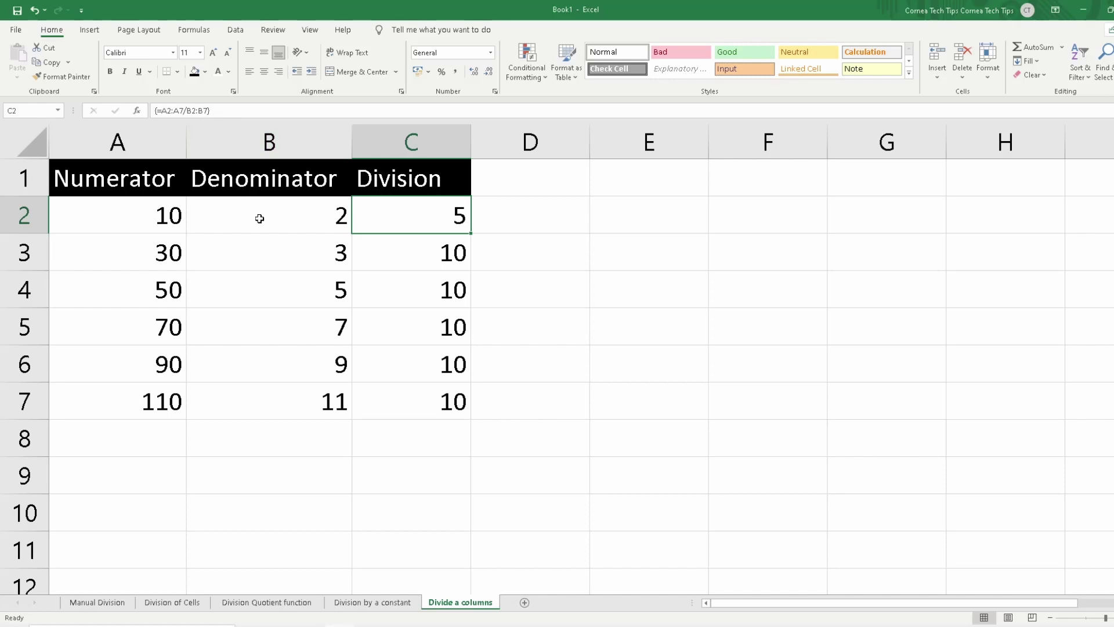
Step: Enter the note ctrl+shift+enter in cell B9 and widen column B to fit it
click(253, 500)
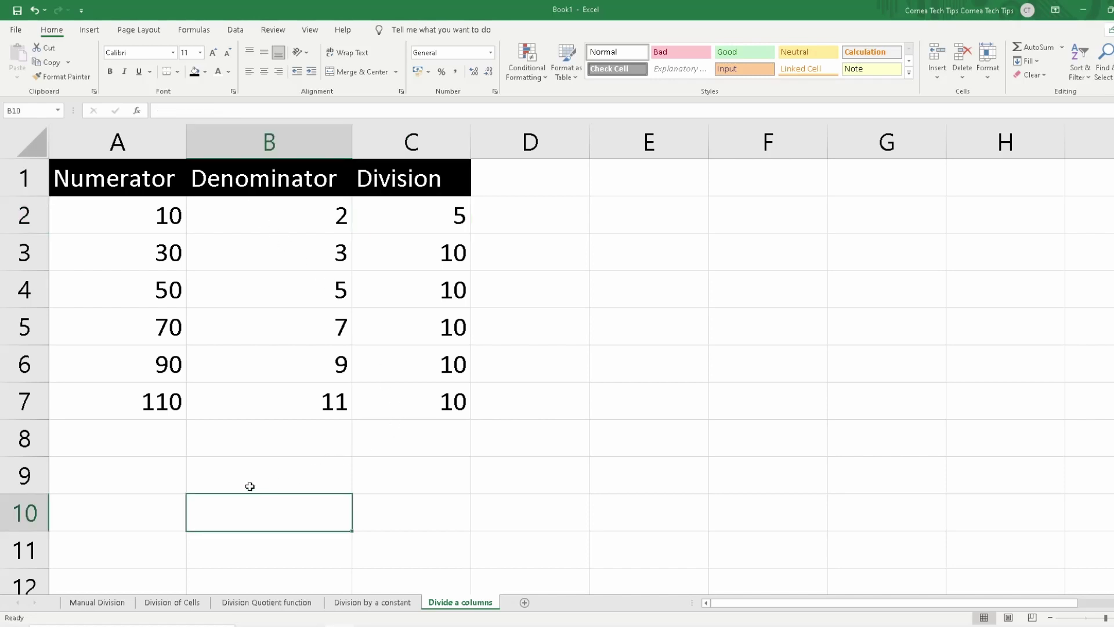
click(245, 473)
text(ctrl)
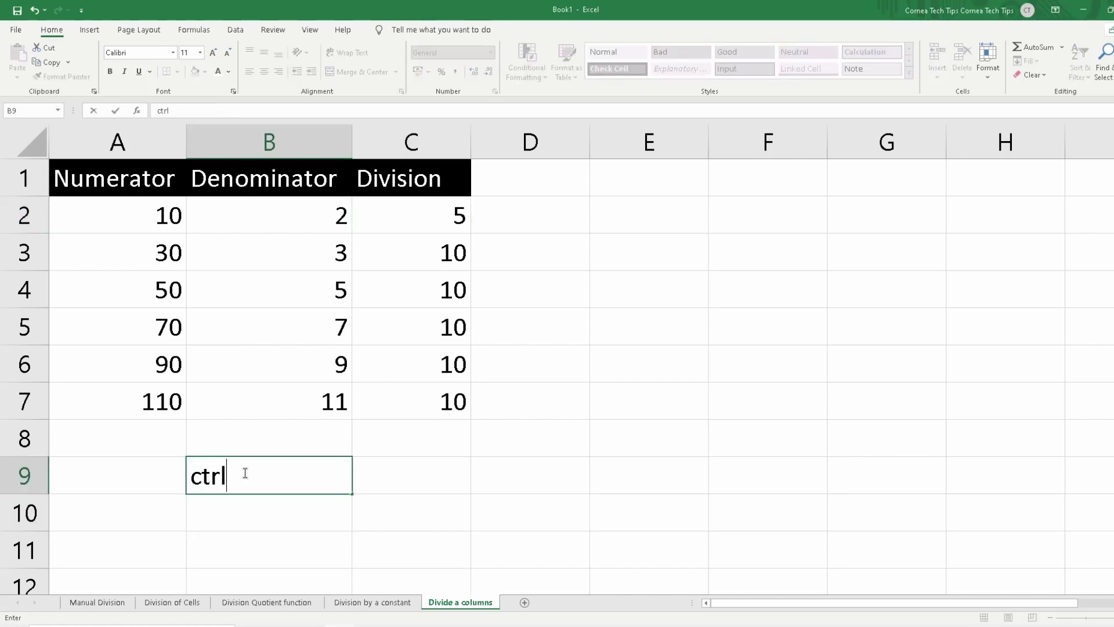
text(+shift/)
key(BackSpace)
text(+)
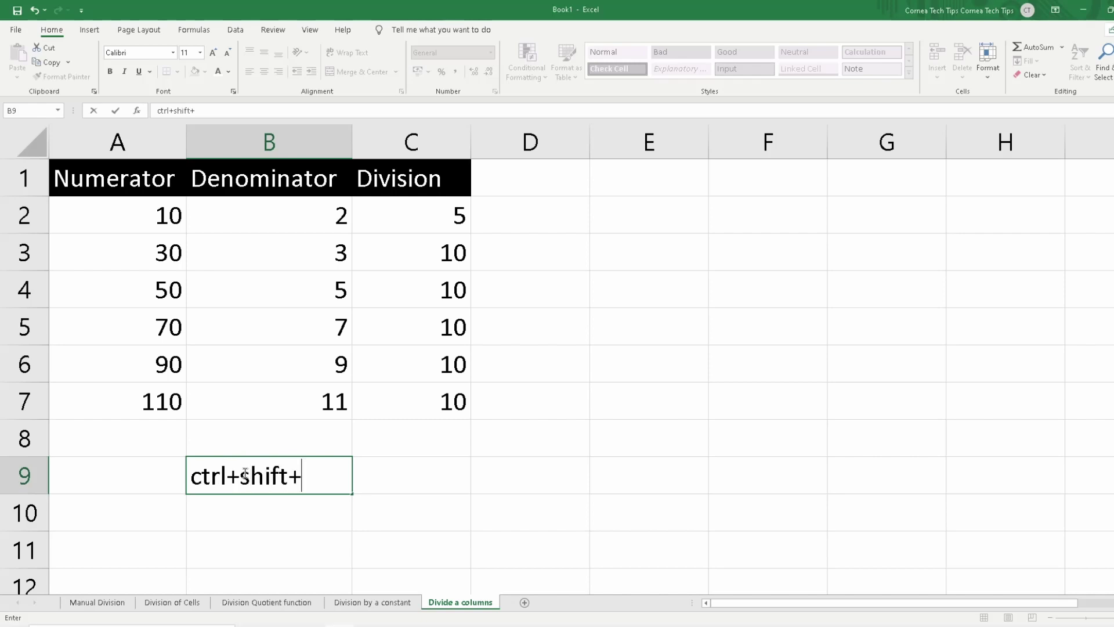
text(enter)
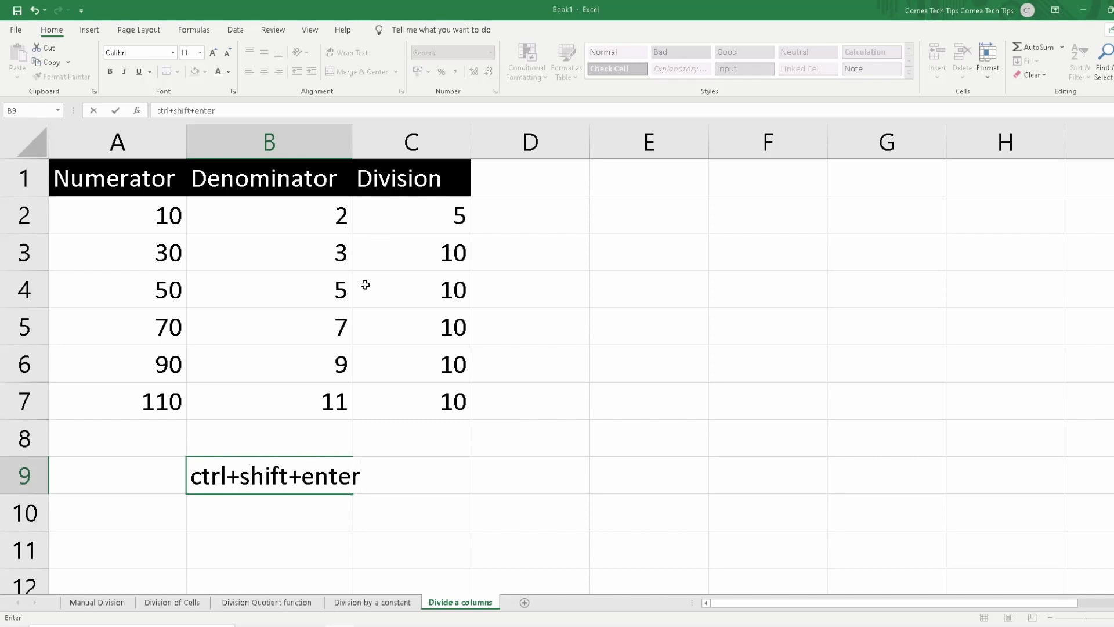
click(431, 575)
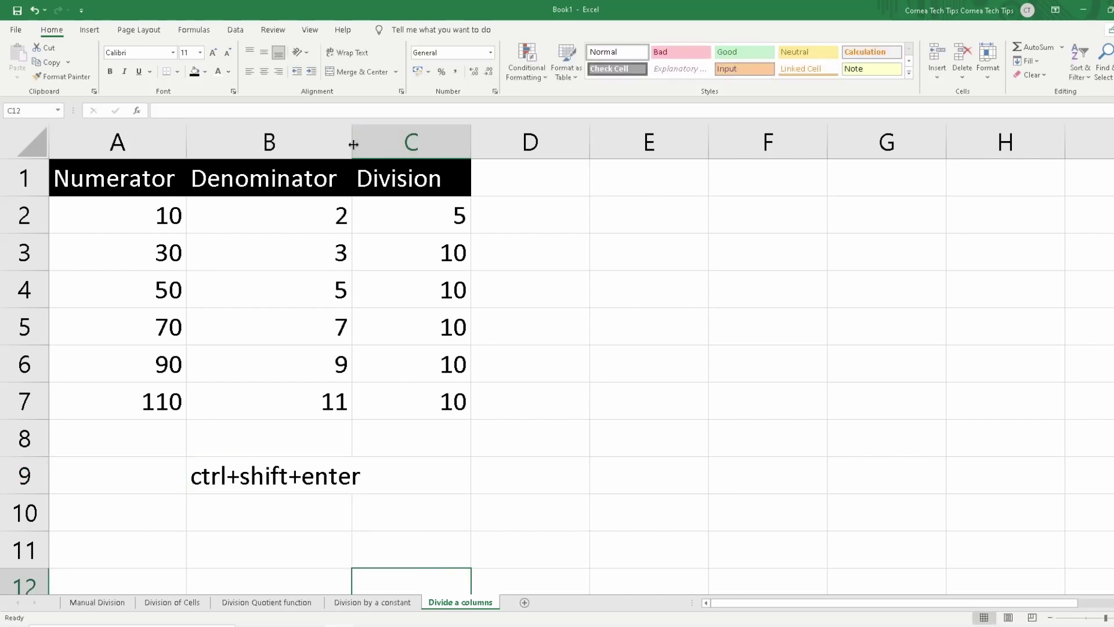
drag(352, 142, 380, 142)
click(560, 326)
Step: Add the header Division2 in cell D1
click(533, 177)
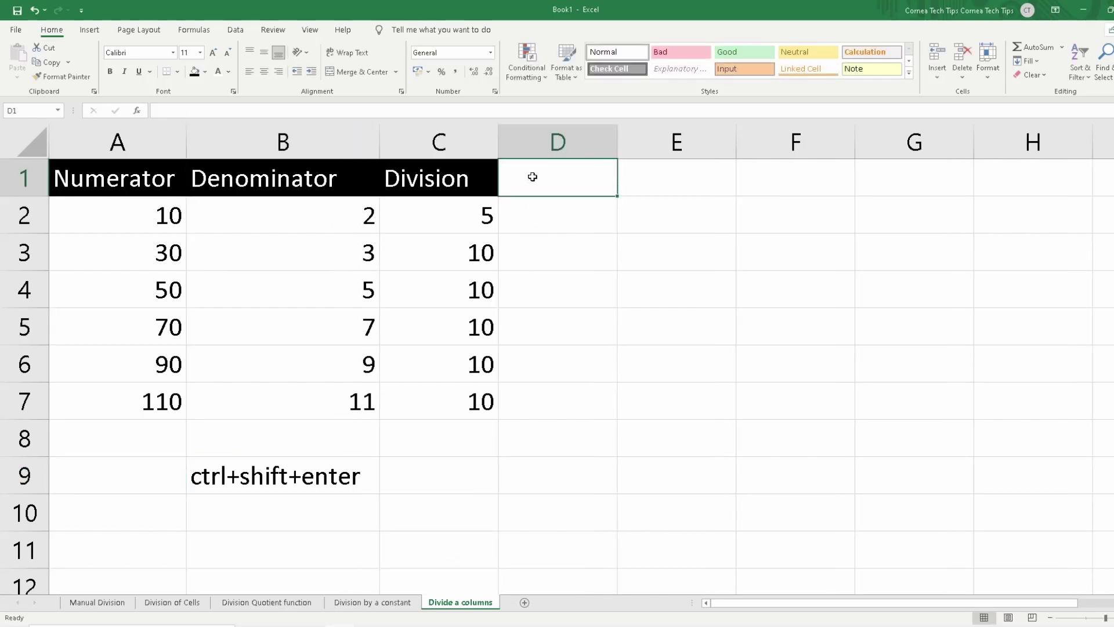
text(Division2)
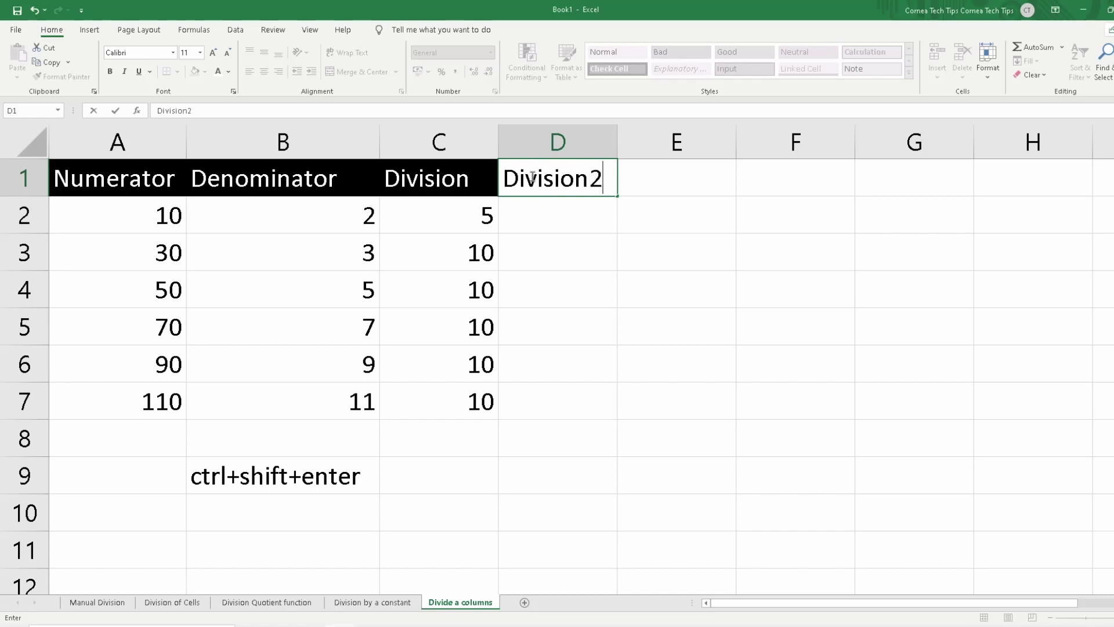
key(Return)
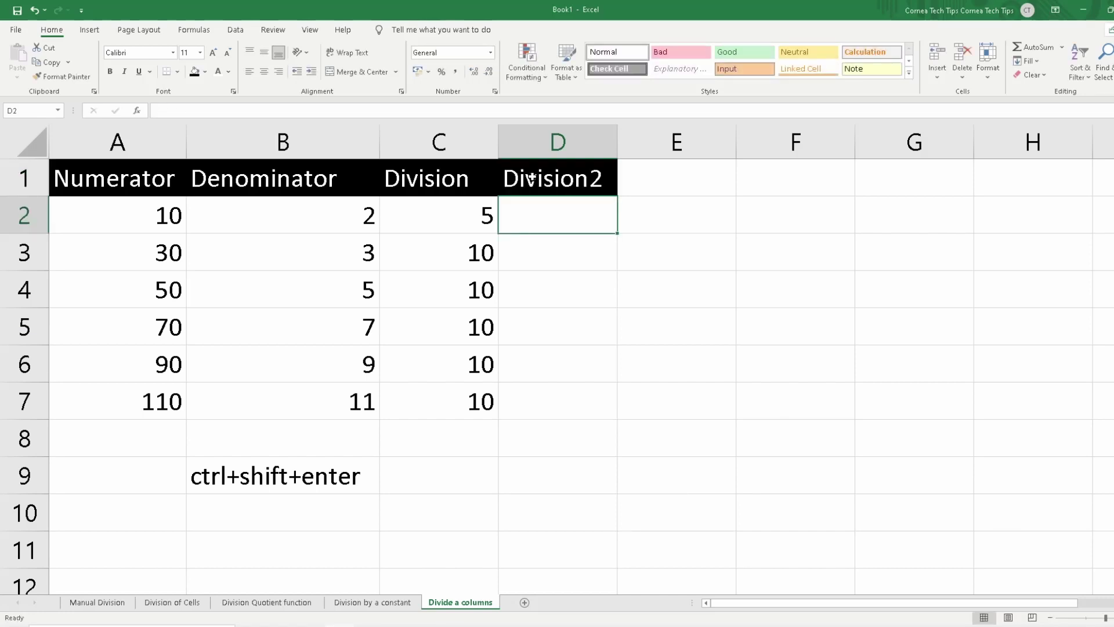
Step: Enter =A2:A7/C2:C7 as an array formula across the Division2 cells D2:D7
drag(548, 402, 538, 220)
text(=)
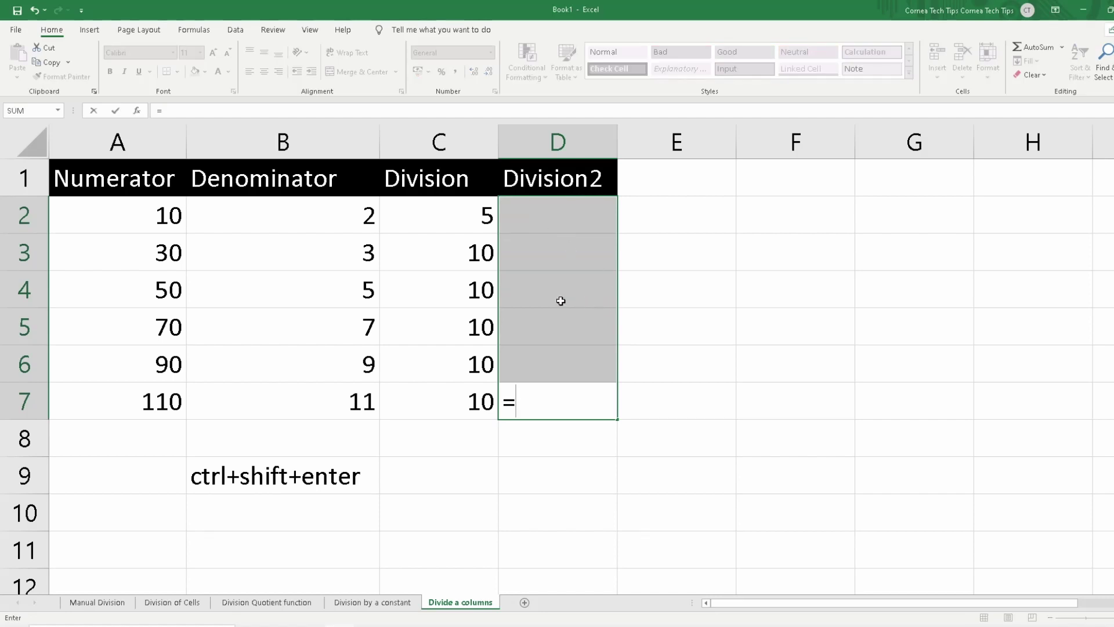
drag(154, 219, 135, 390)
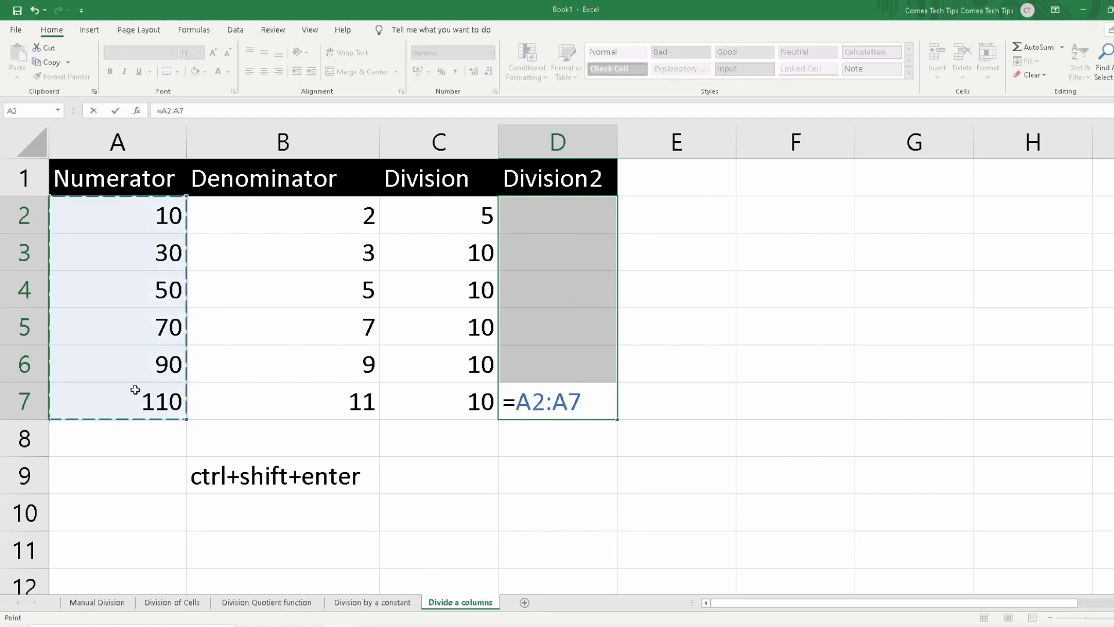
text(/)
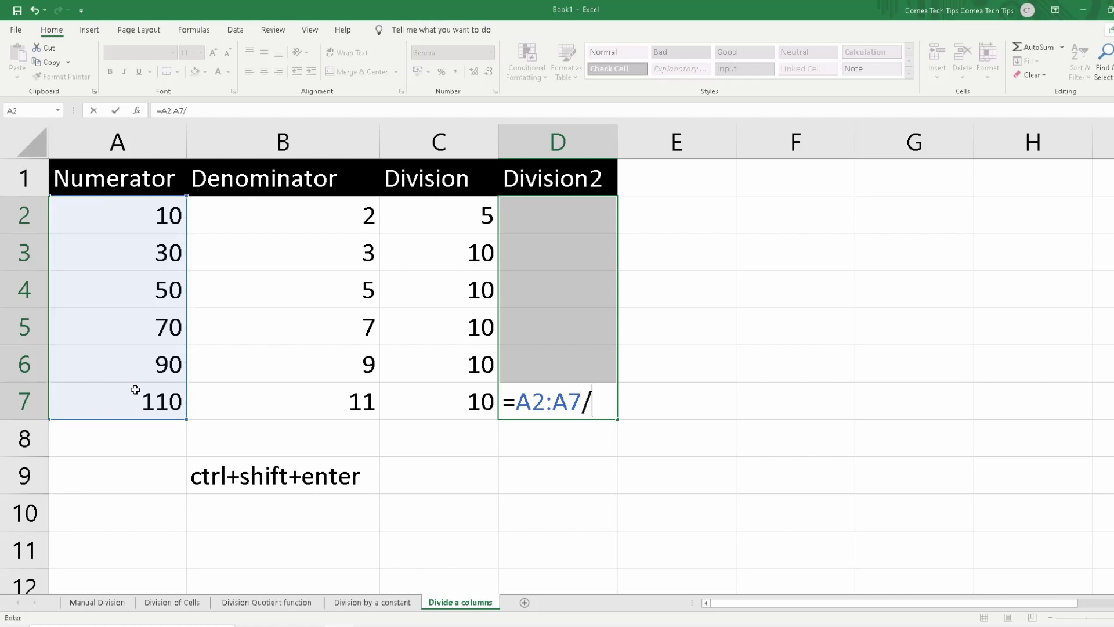
drag(451, 211, 435, 401)
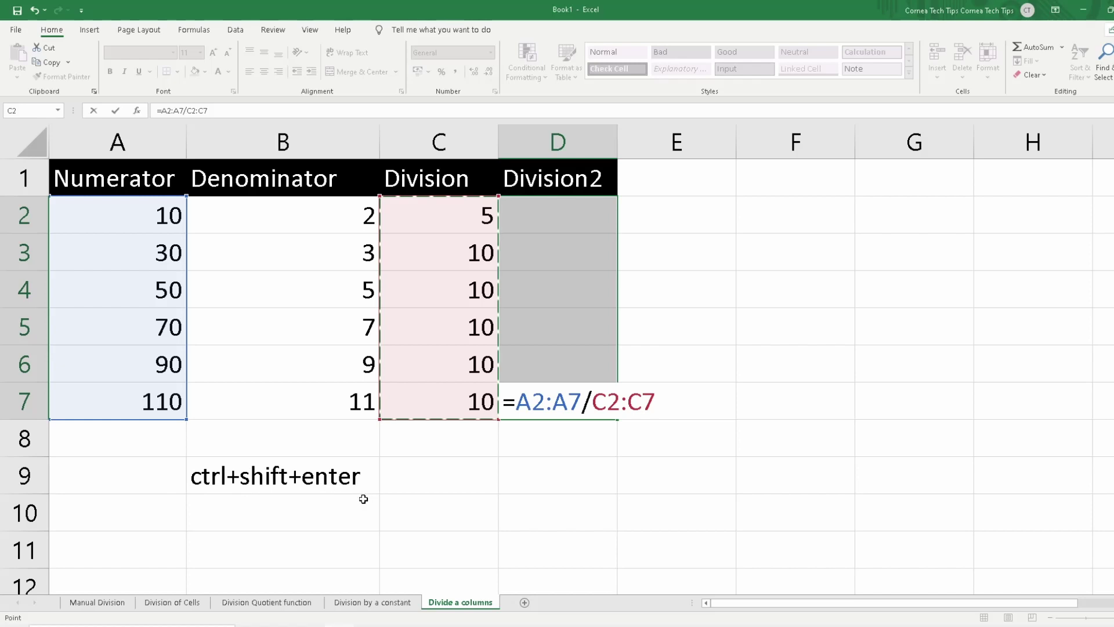
key(ctrl+shift+Return)
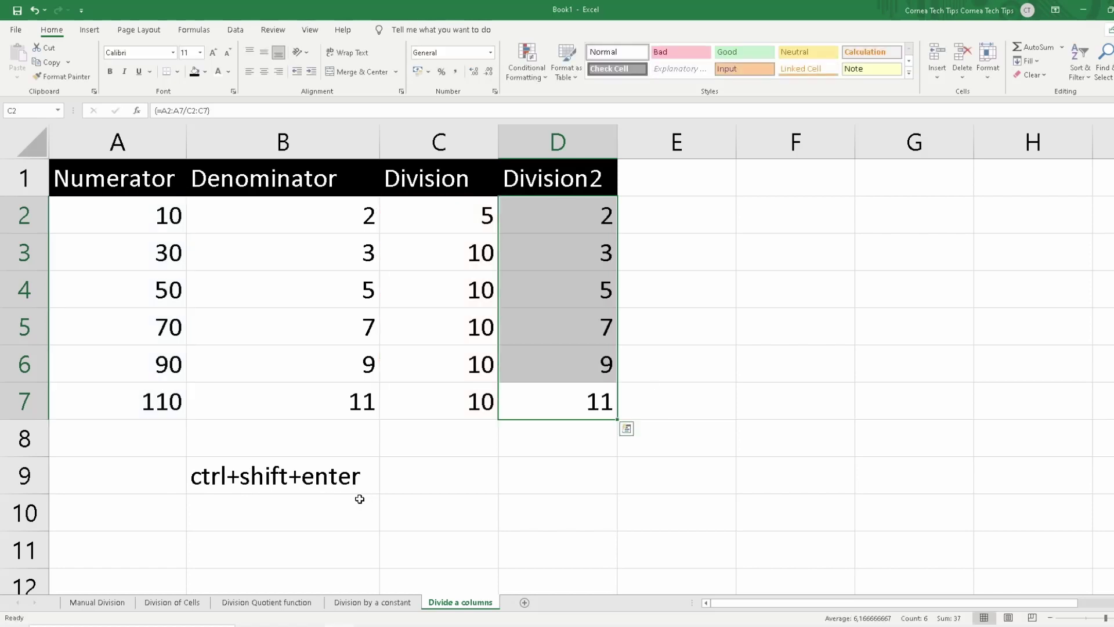
click(570, 445)
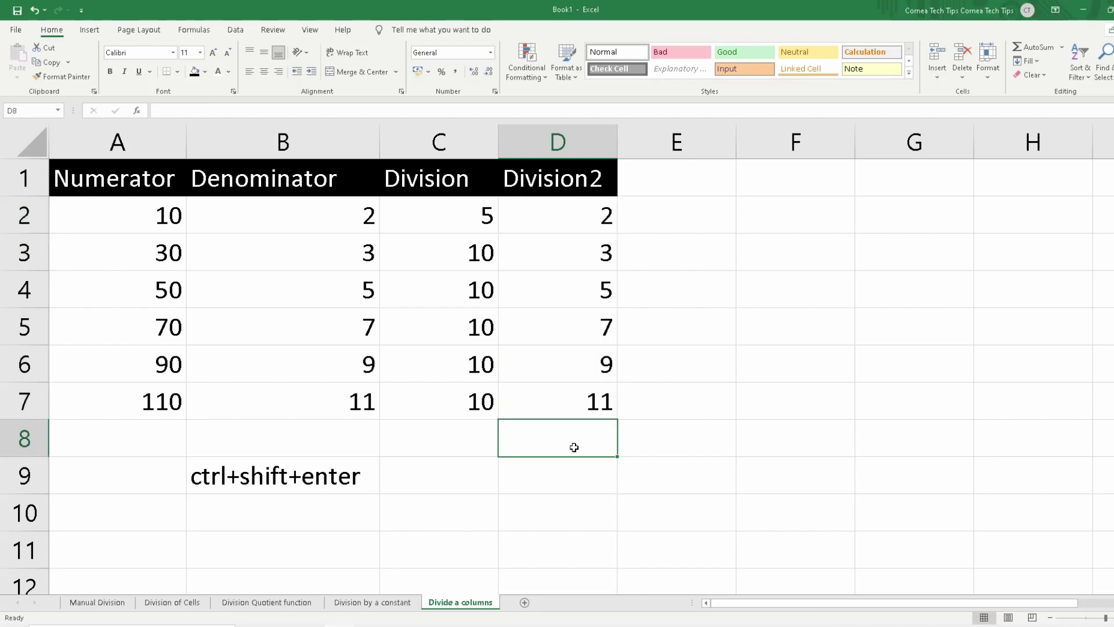